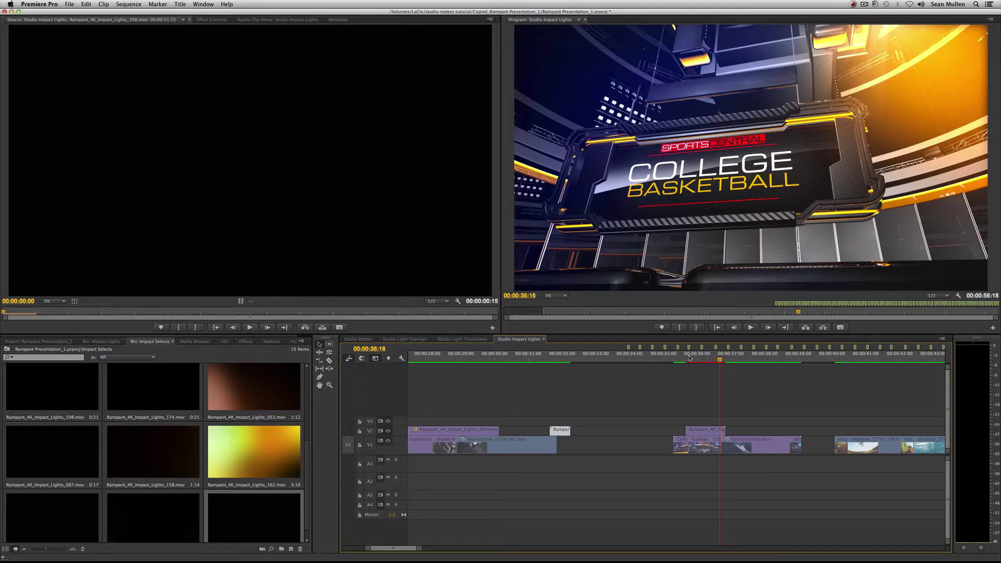
Play back the earlier finished action-sports section with light overlays, around 00:00:14:00, in the Studio Impact Lights sequence.
drag(691, 358, 524, 360)
drag(397, 374, 553, 386)
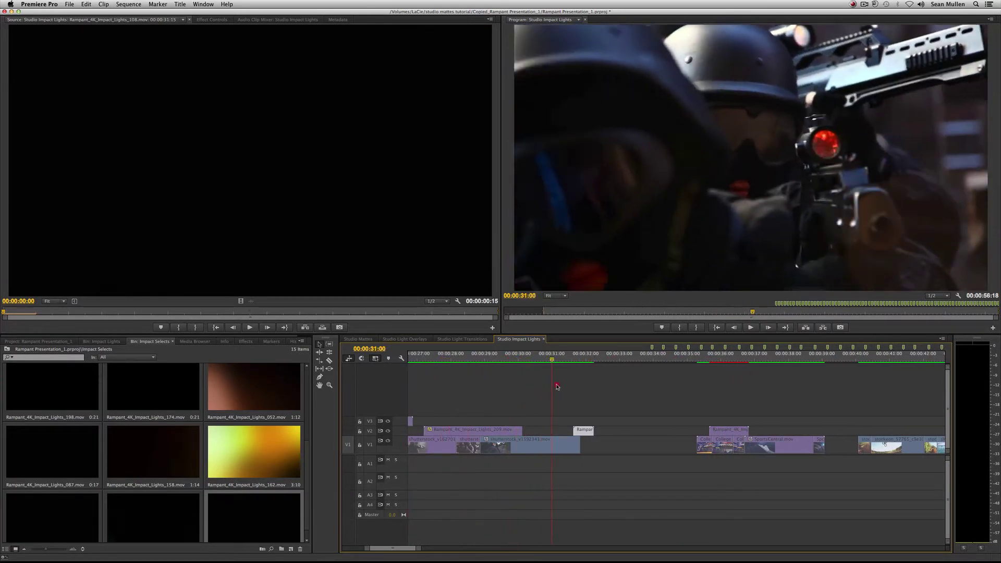
drag(637, 391, 438, 397)
key(space)
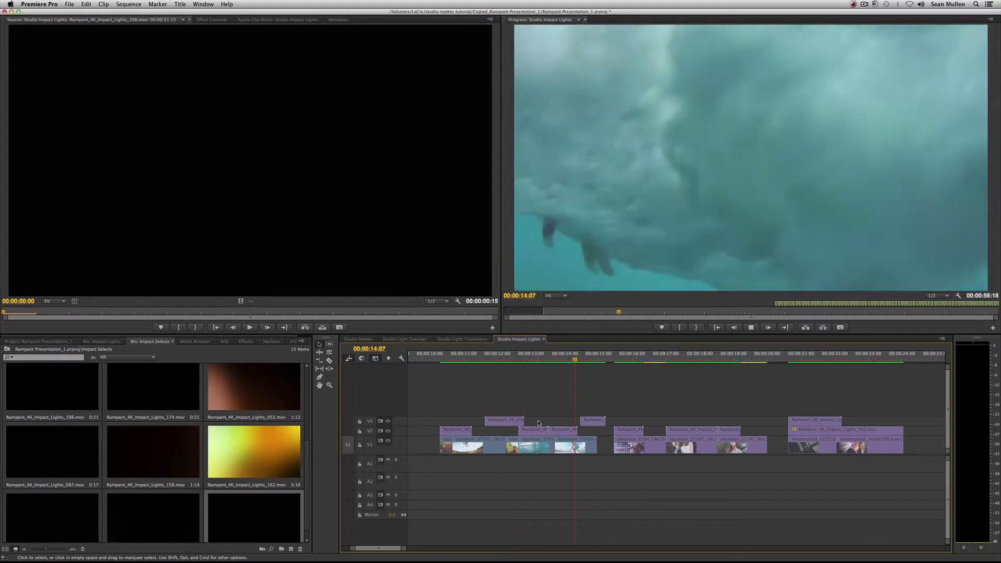
key(space)
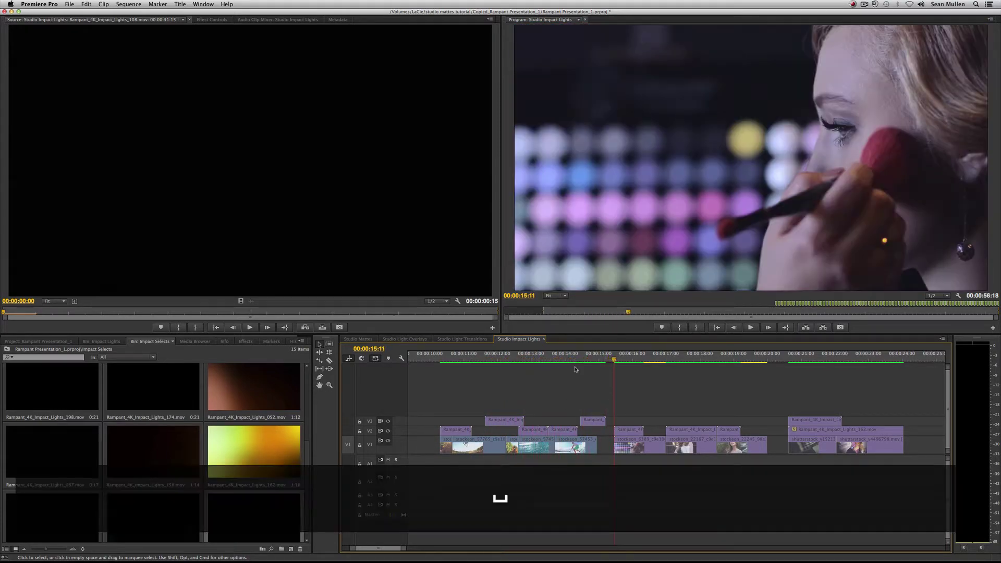
click(592, 357)
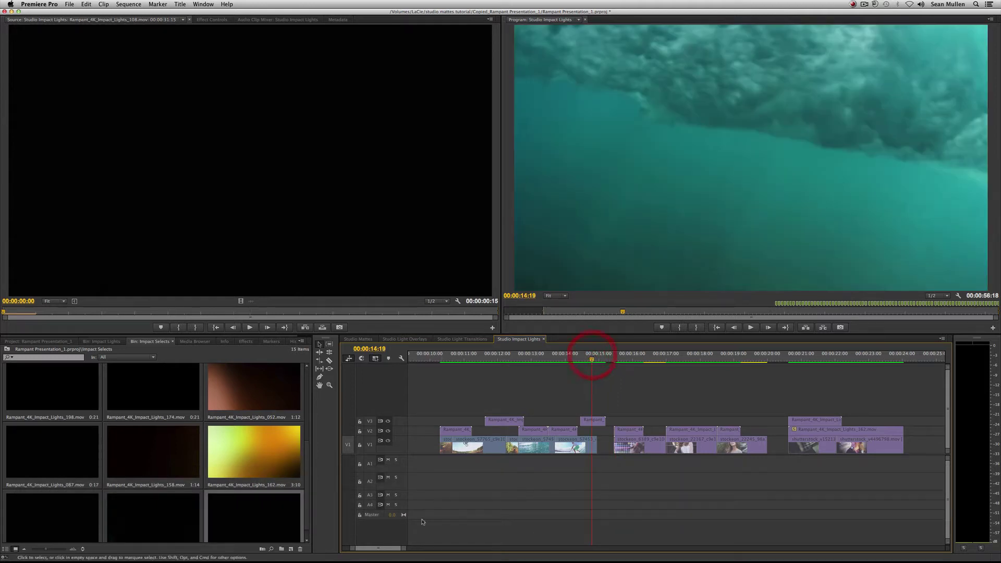
Play back and scrub the action-sports edit without overlays, starting at 00:00:40:02, to examine its cuts.
drag(386, 549, 406, 552)
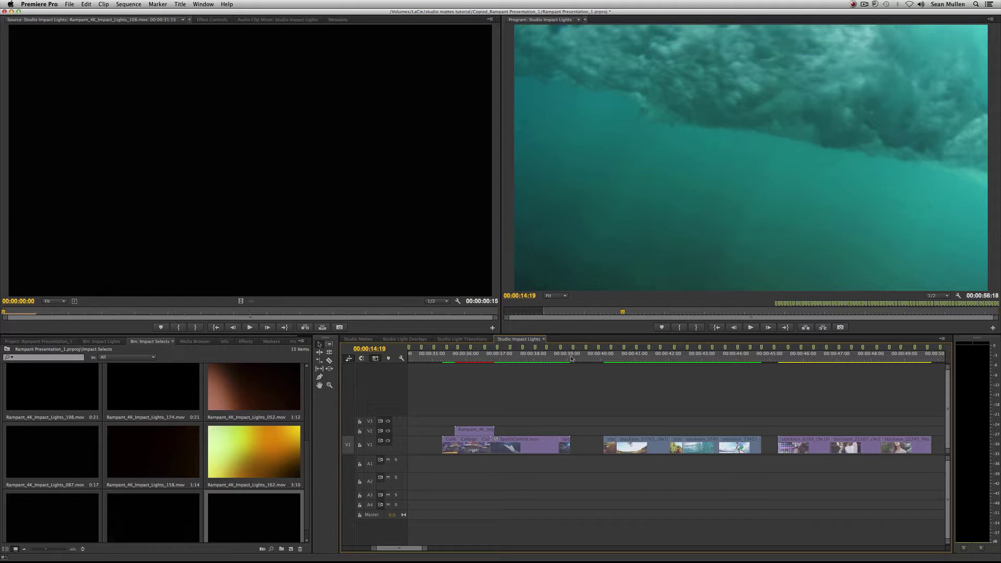
drag(613, 355, 604, 356)
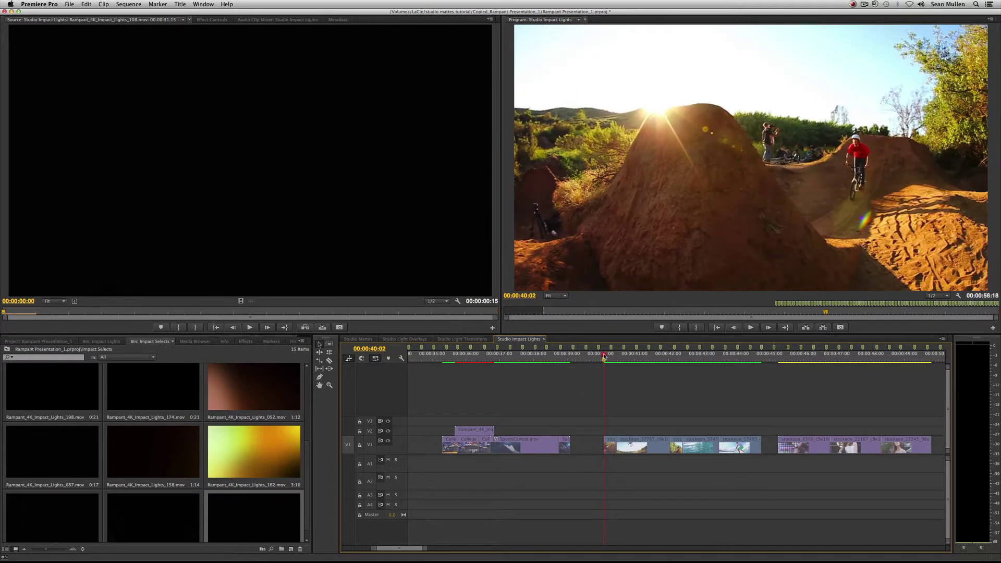
key(space)
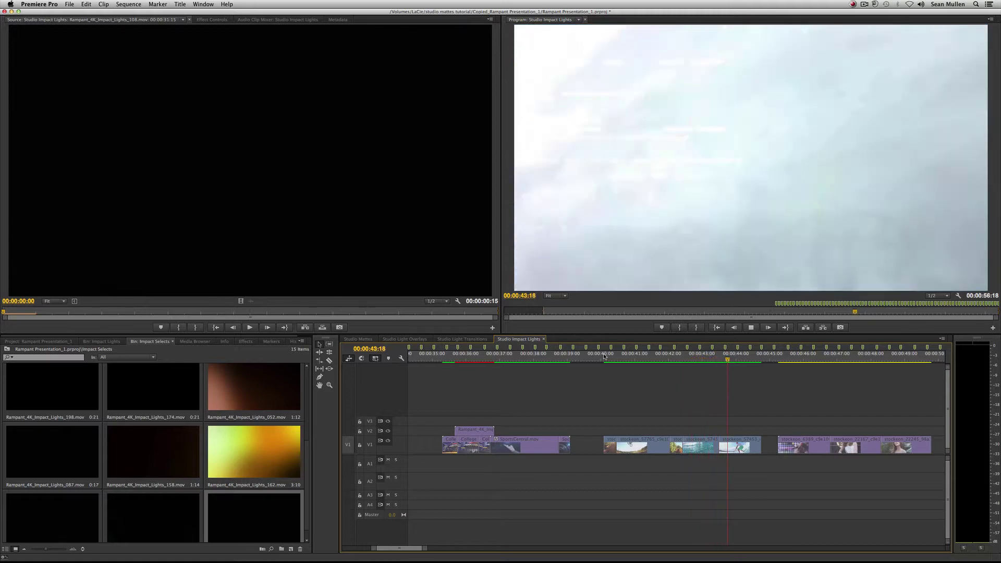
key(space)
drag(607, 356, 650, 364)
click(707, 364)
click(650, 364)
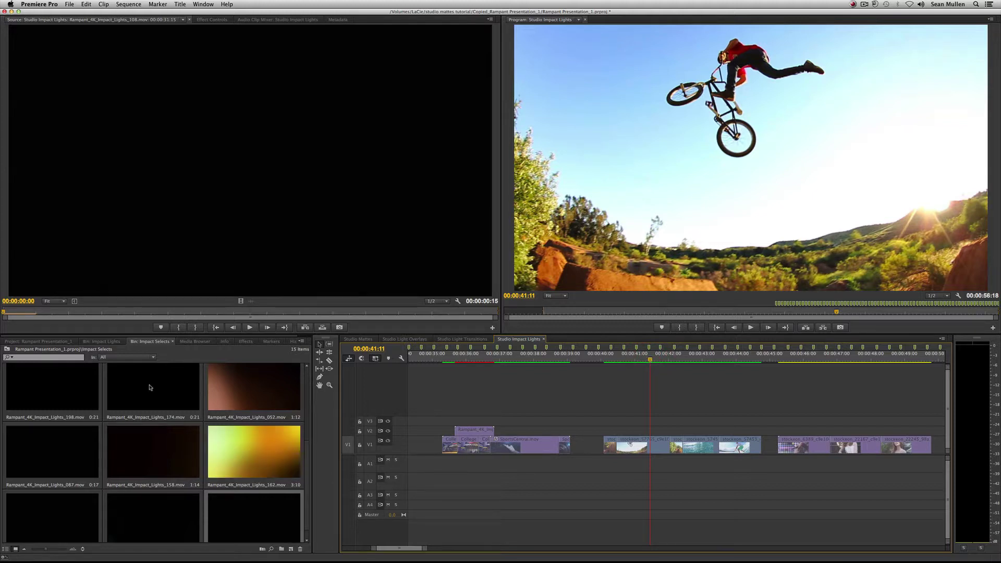
Browse the Impact Lights bin to examine the available light clips.
click(102, 342)
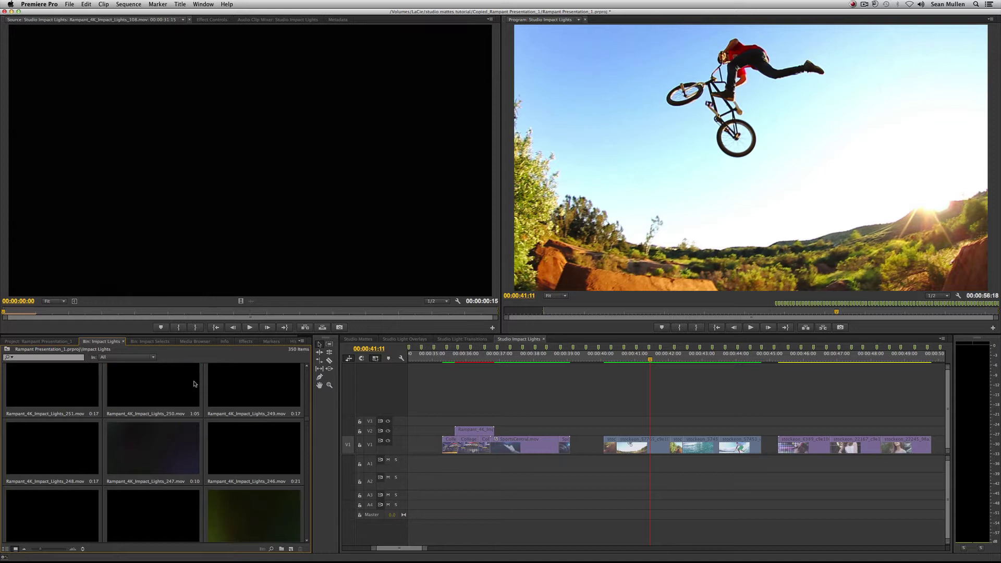
scroll(125, 448, down, 3)
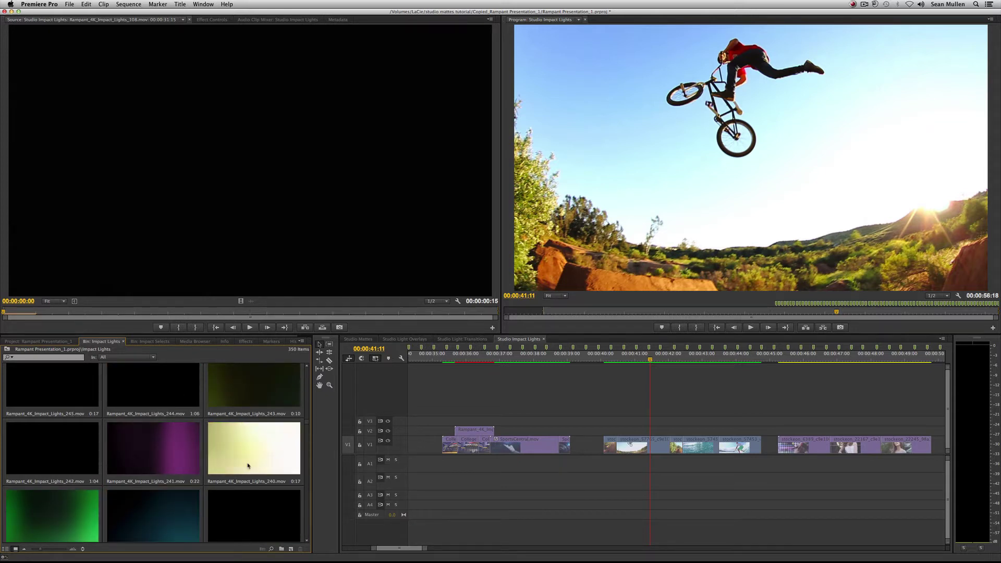
scroll(260, 466, down, 3)
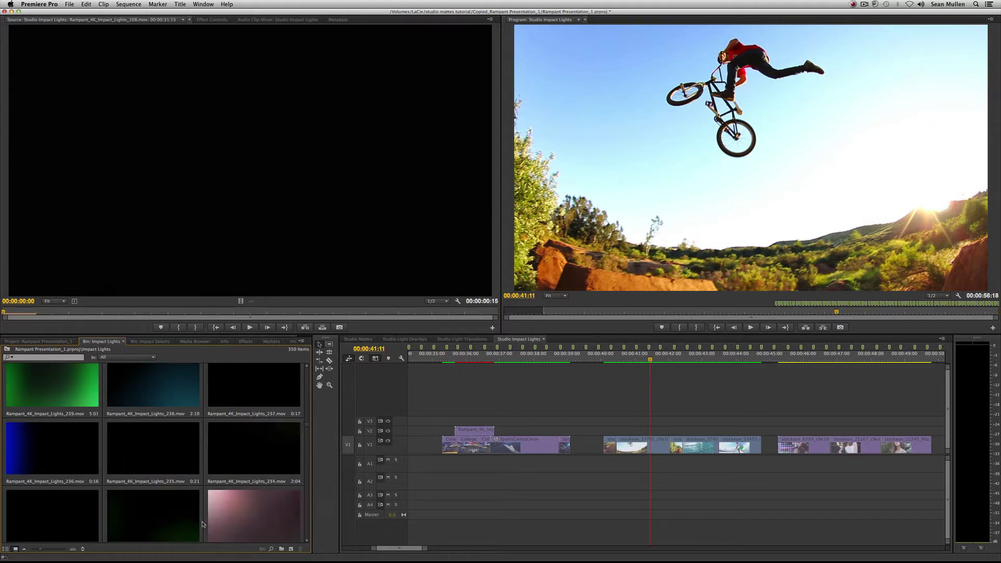
scroll(153, 519, up, 6)
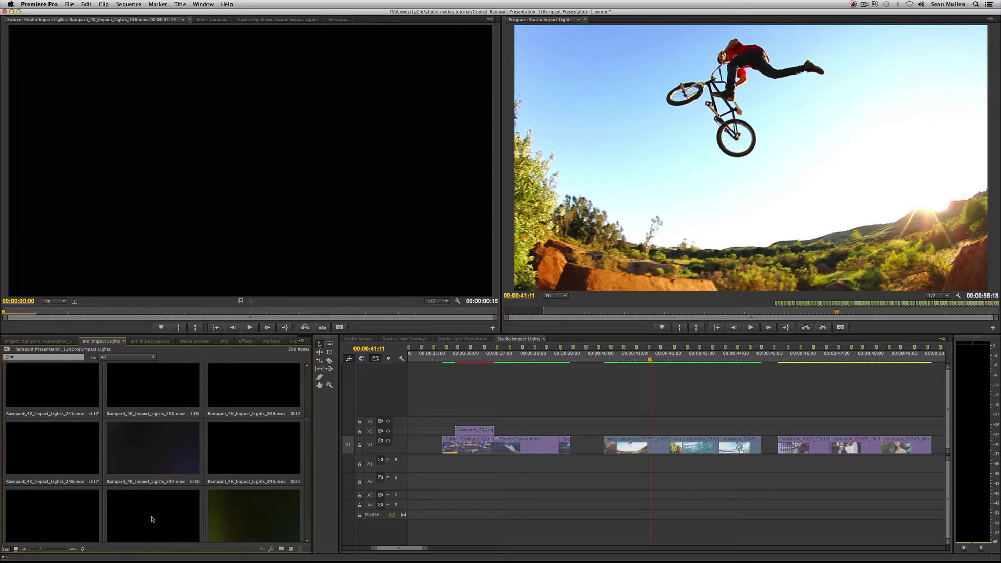
scroll(153, 519, up, 7)
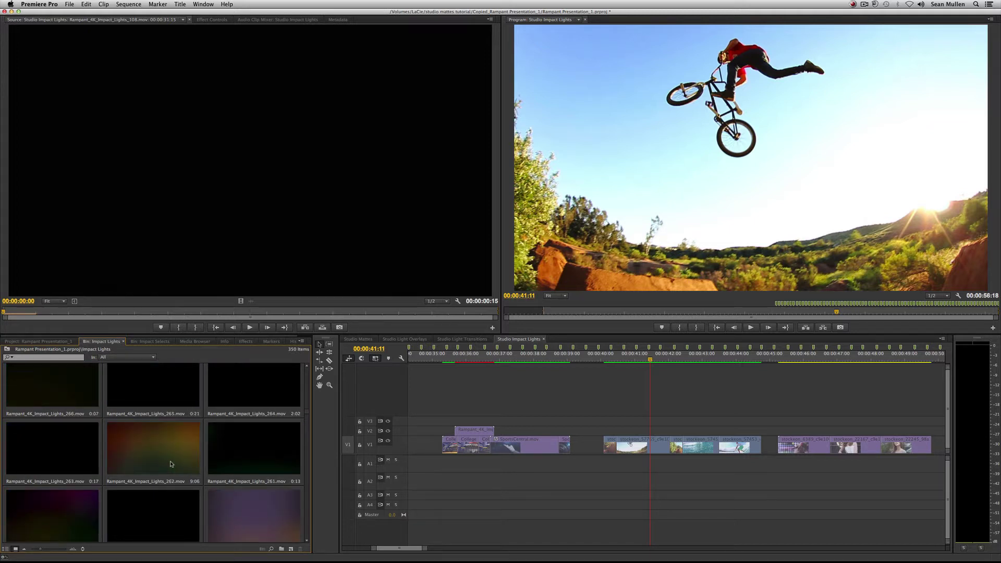
scroll(267, 462, up, 1)
scroll(267, 462, up, 12)
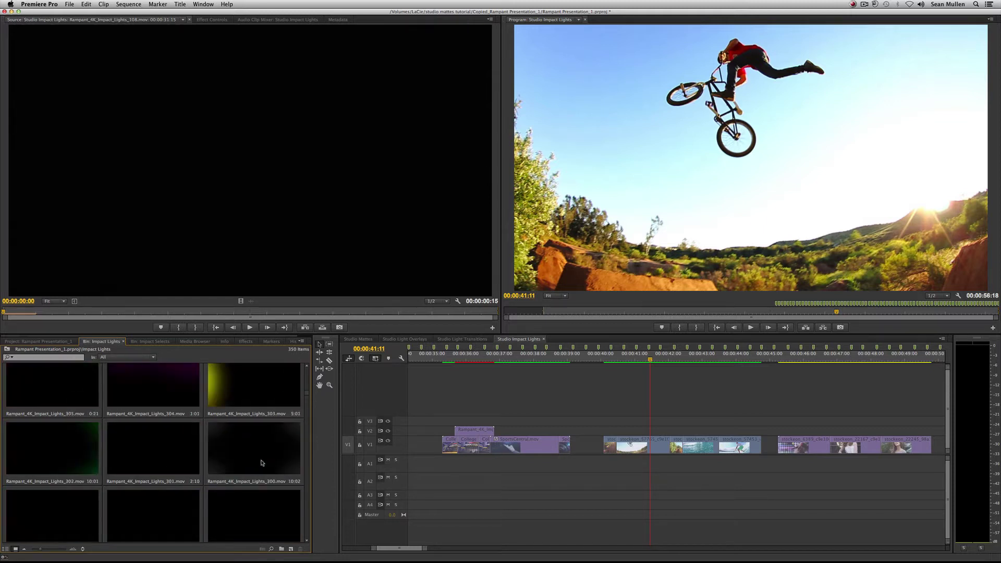
Preview Rampant_4K_Impact_Lights_144.mov from the Impact Selects bin and place it on V2 at 00:00:40:02, above the bike jump footage.
click(150, 341)
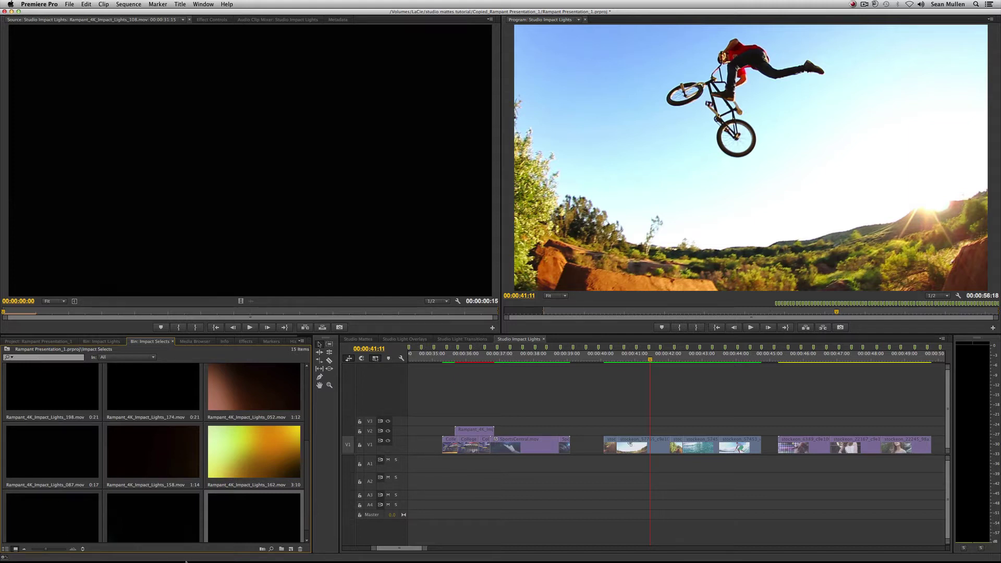
scroll(79, 403, down, 1)
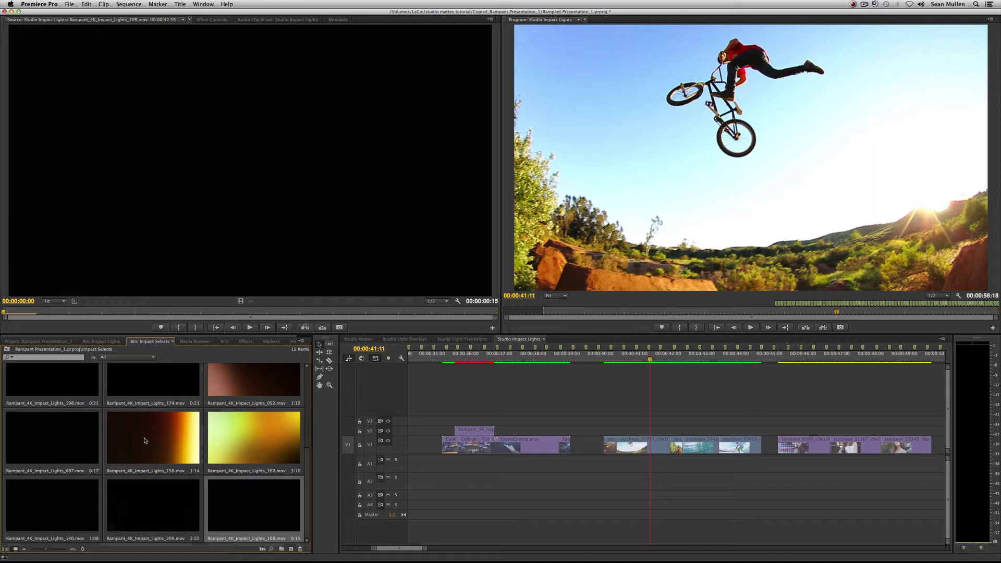
scroll(144, 441, up, 5)
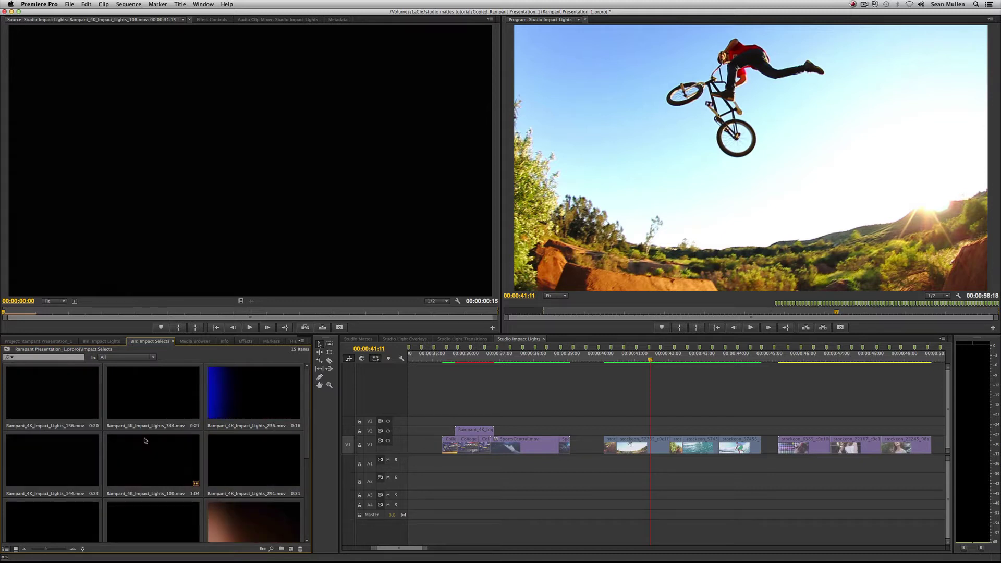
double_click(35, 471)
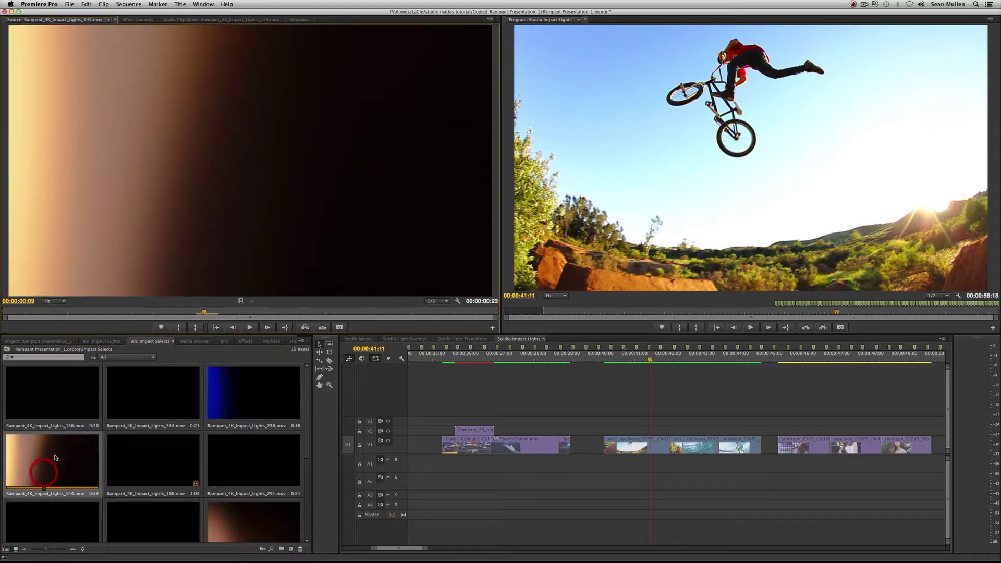
drag(52, 313, 261, 313)
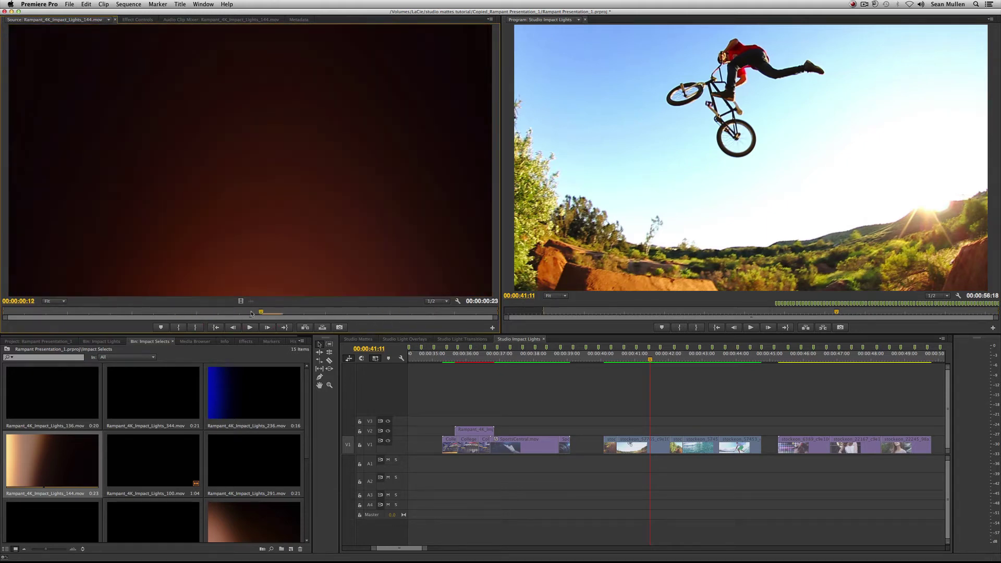
drag(68, 458, 603, 431)
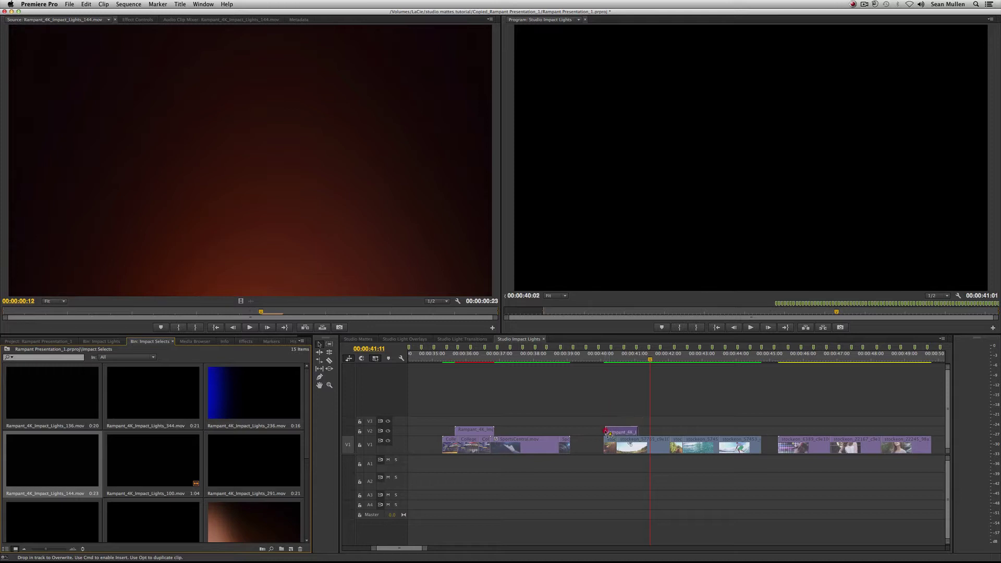
mouse_move(621, 359)
mouse_down()
mouse_move(604, 359)
mouse_move(614, 359)
mouse_up()
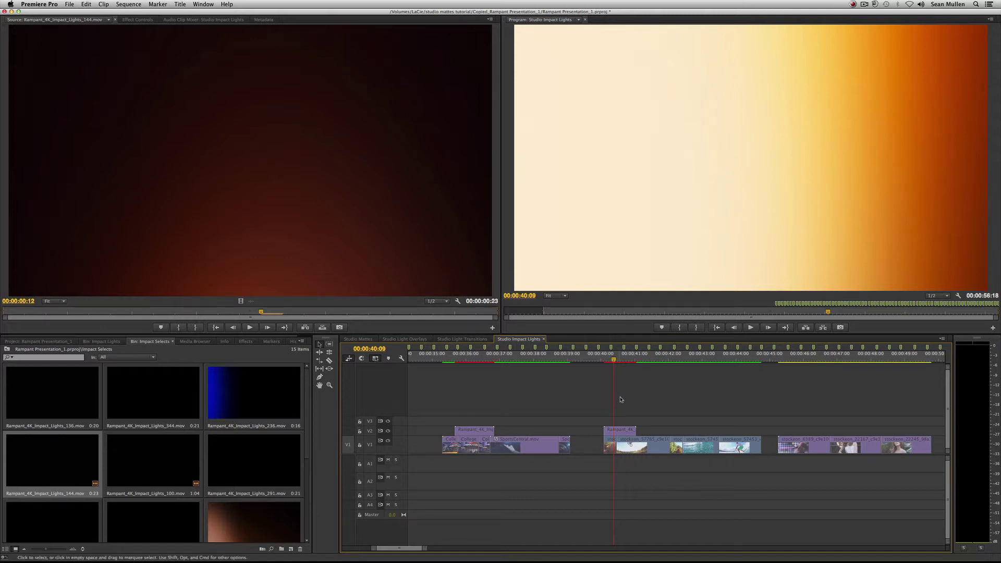
Scale the Impact Lights 144 clip on V2 to the frame size and check a frame within it.
right_click(620, 433)
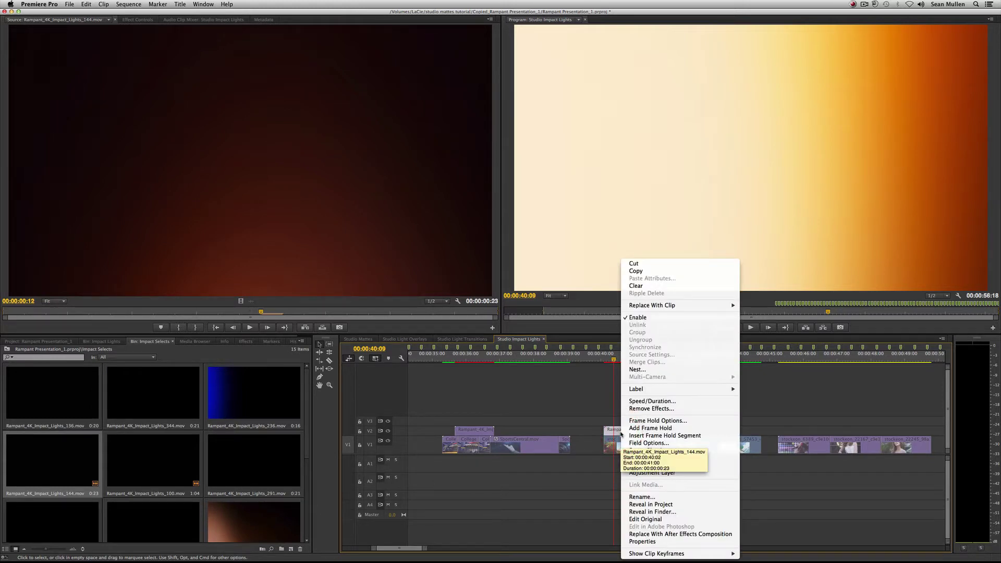
click(680, 459)
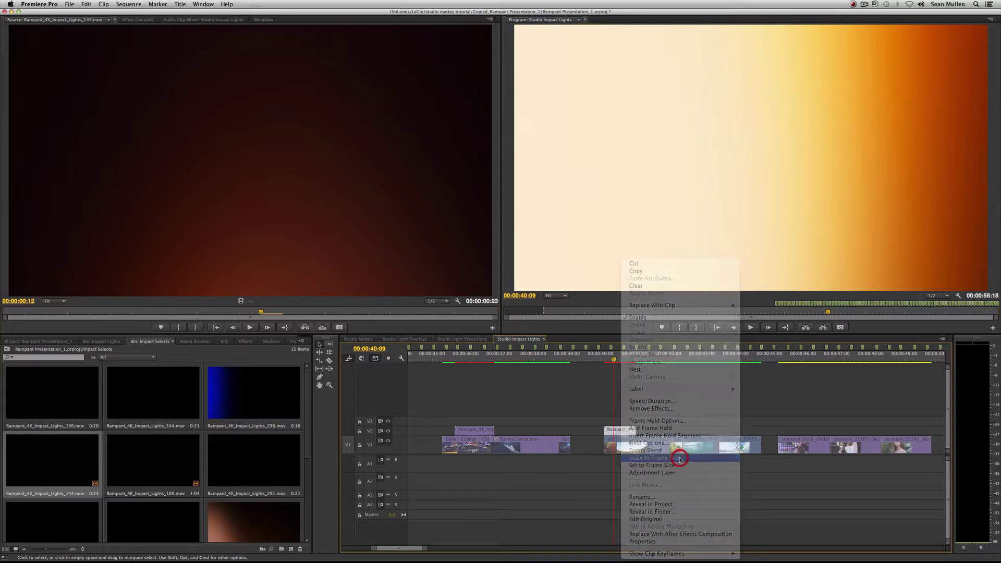
drag(612, 359, 616, 359)
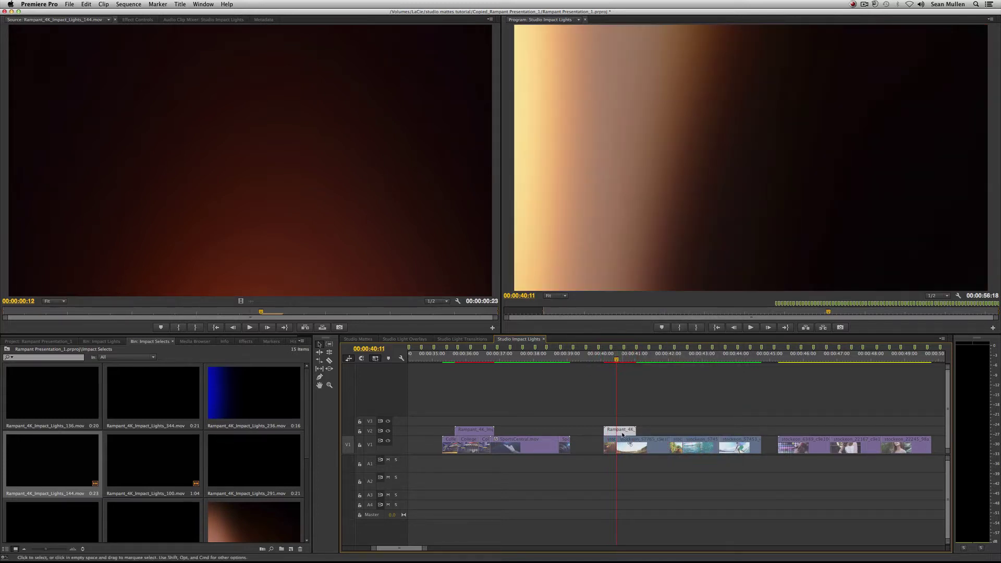
Set the opacity blend mode of the Impact Lights 144 clip to Screen.
double_click(622, 433)
click(211, 19)
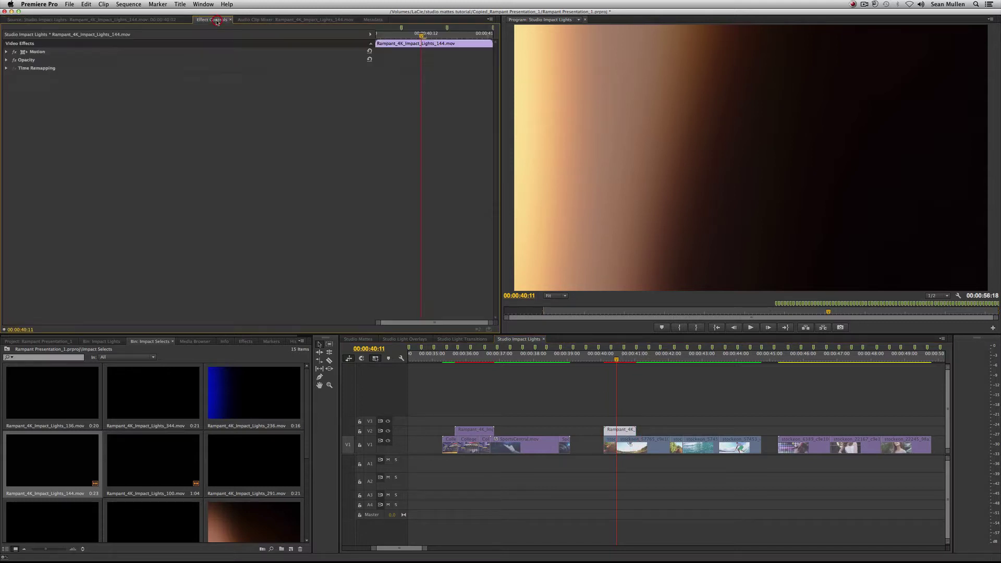
click(5, 60)
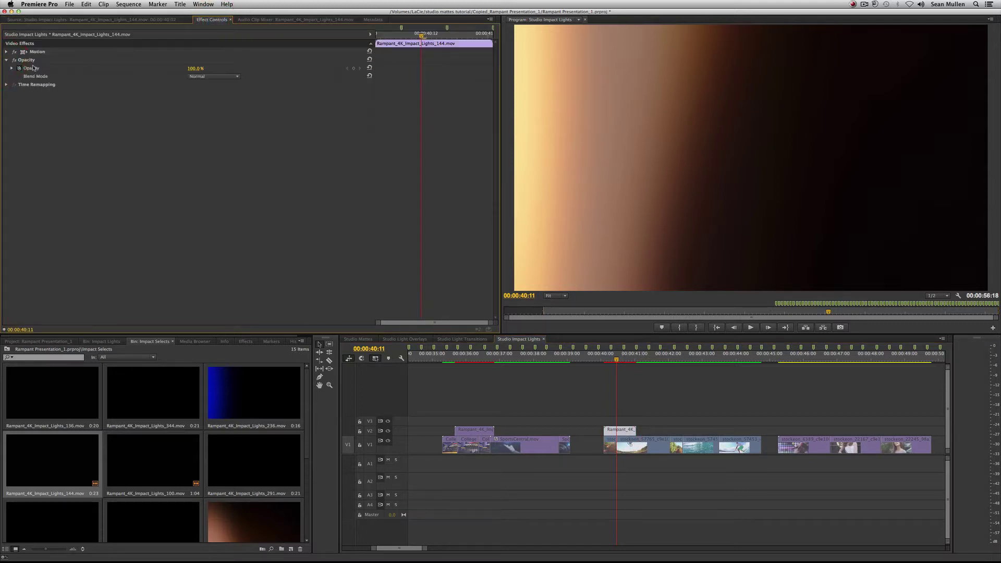
click(219, 76)
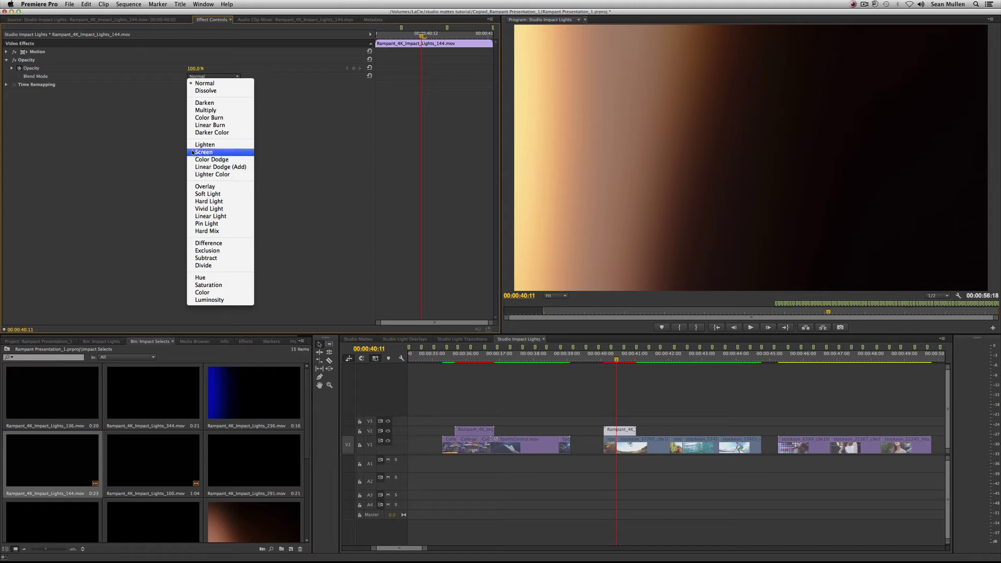
click(226, 153)
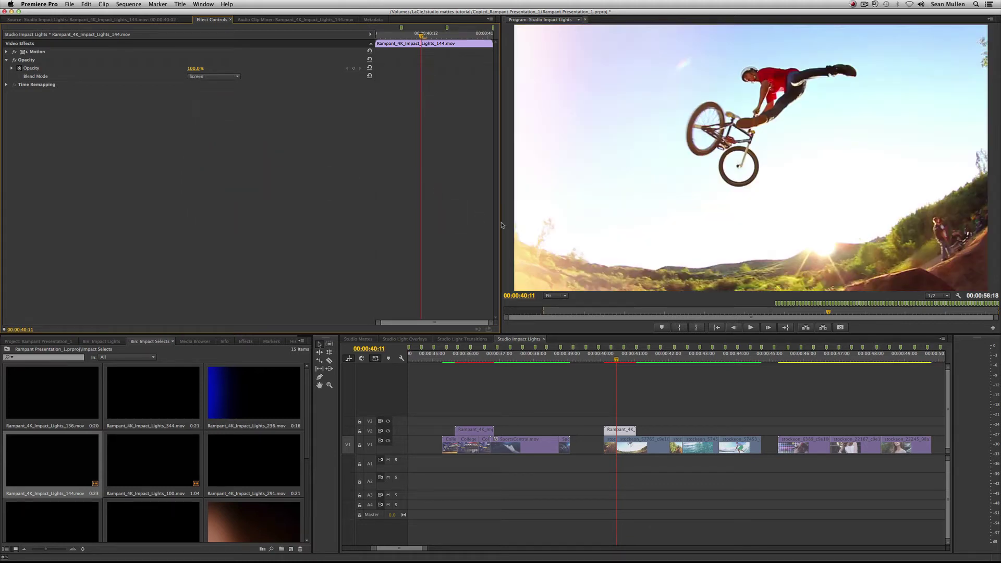
Play back the start of the bike jump section repeatedly to review the screened light overlay.
click(598, 356)
key(space)
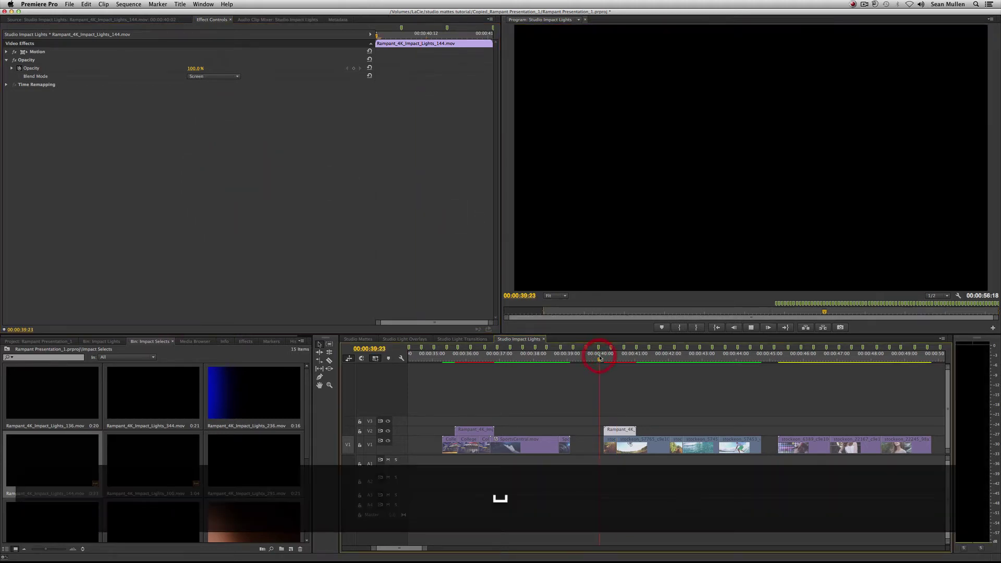
key(space)
click(601, 360)
key(space)
key(space)
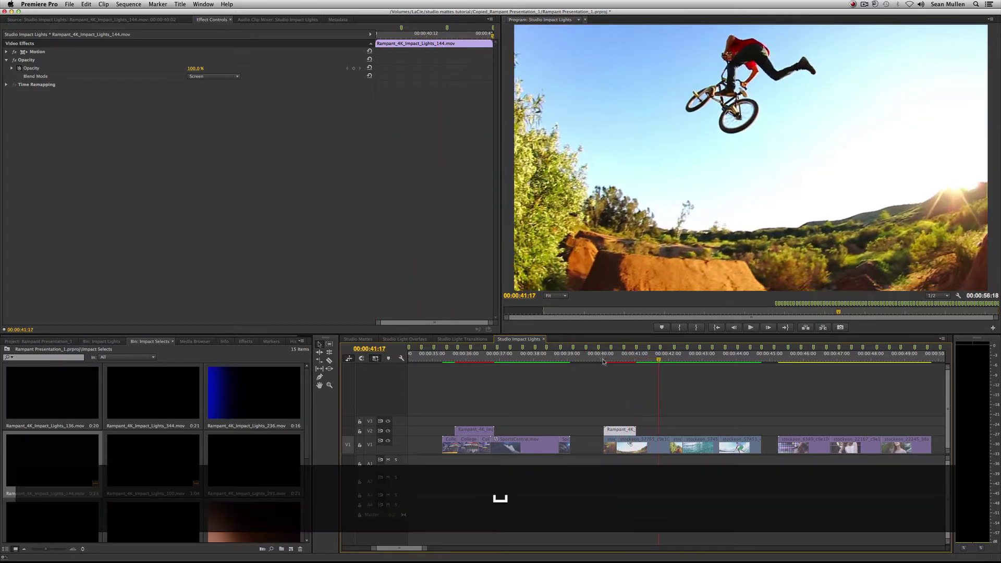
click(602, 360)
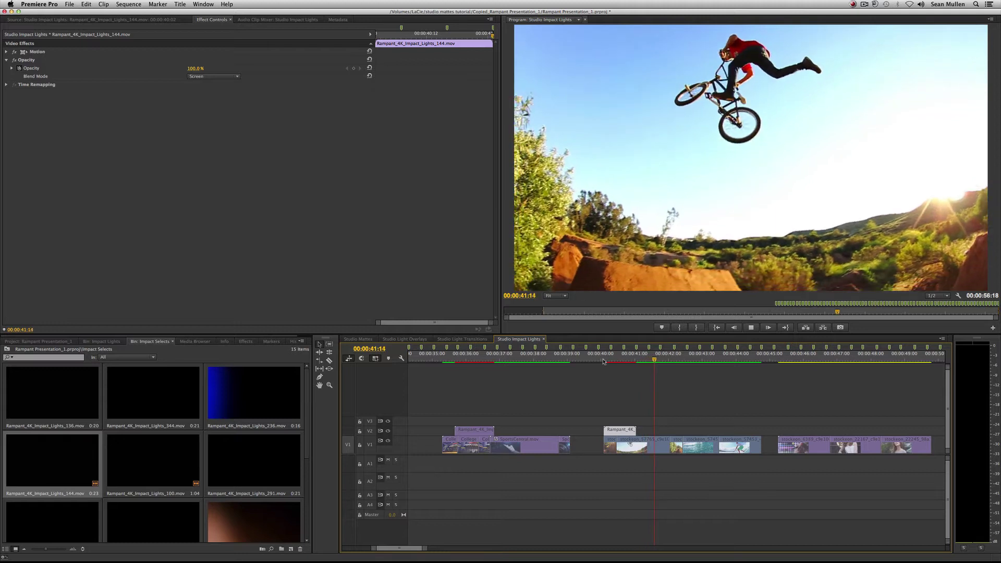
key(space)
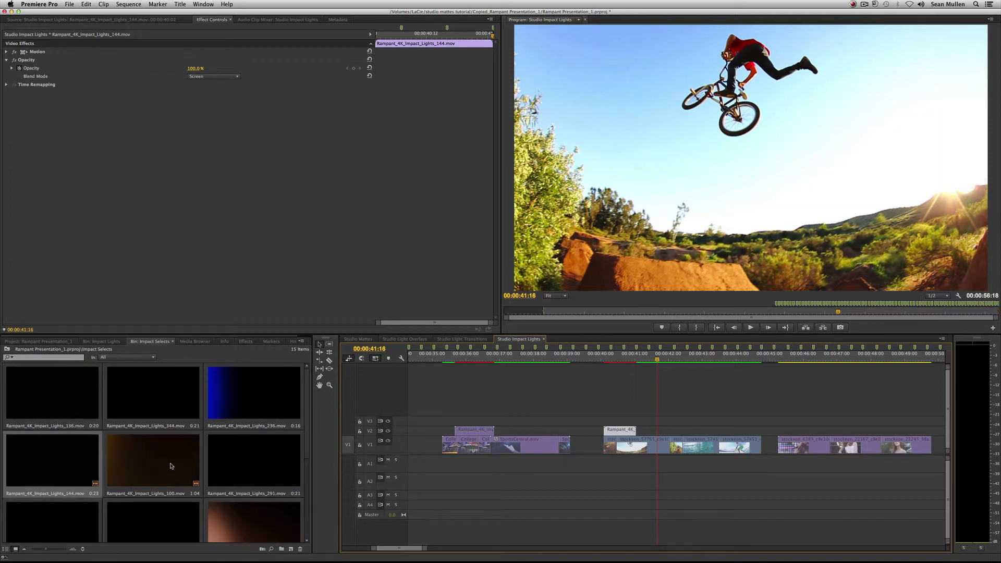
Place Rampant_4K_Impact_Lights_100.mov on V2 across the cut after the bike footage and check the frame at 00:00:42:01.
scroll(171, 465, down, 5)
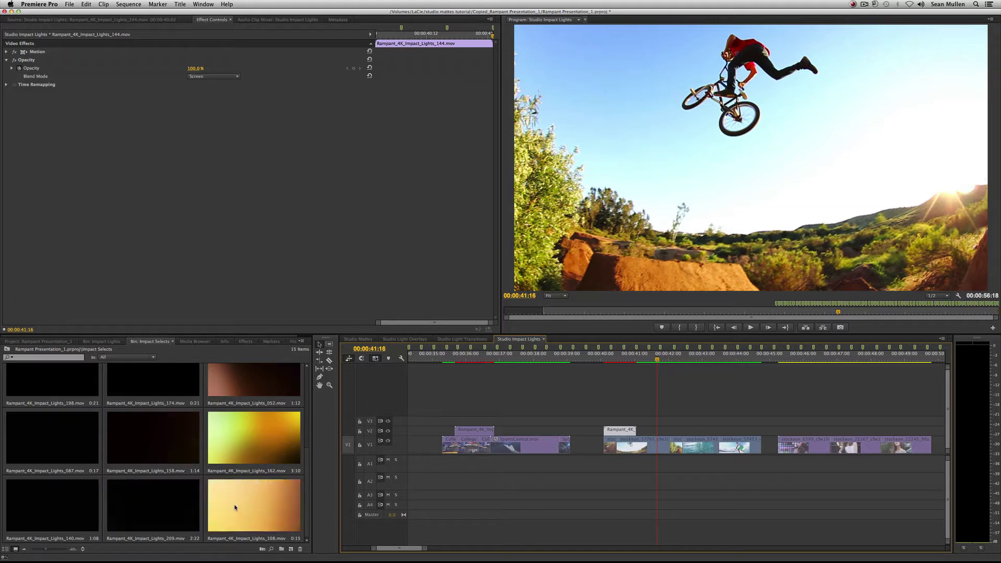
scroll(149, 453, up, 5)
drag(148, 449, 651, 434)
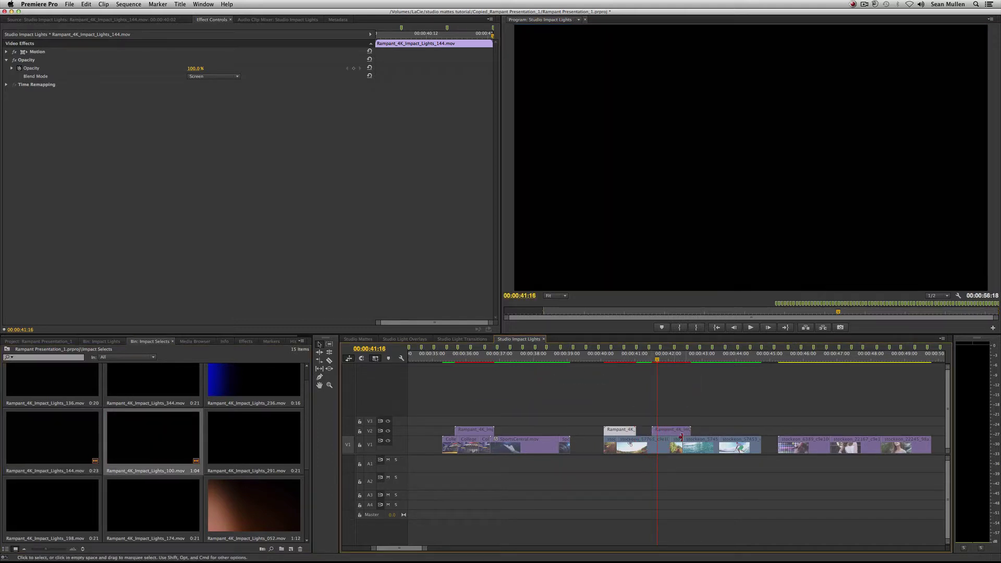
click(671, 356)
drag(671, 356, 670, 358)
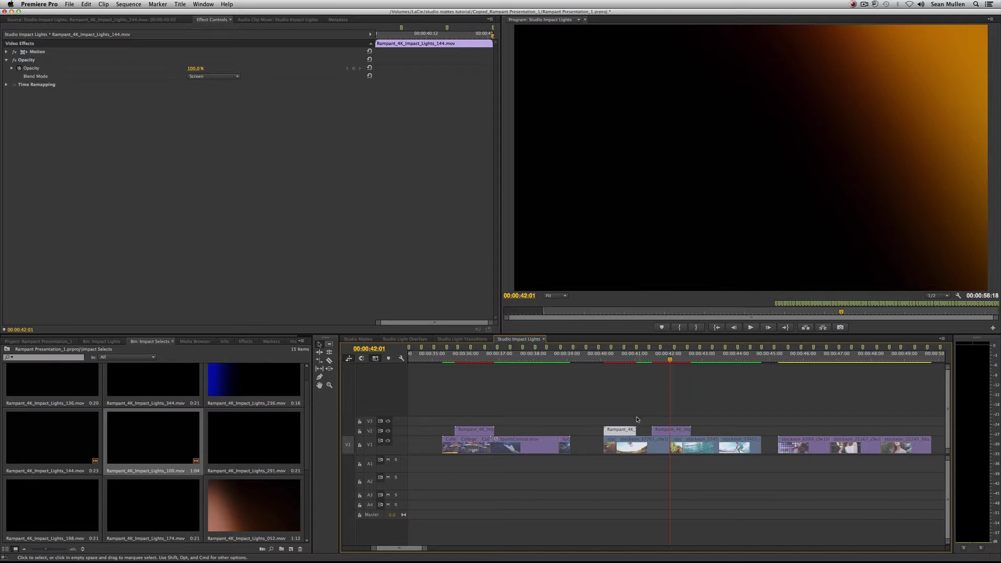
Copy the Screen opacity setting from the Impact Lights 144 clip to the Impact Lights 100 clip on V2.
double_click(620, 430)
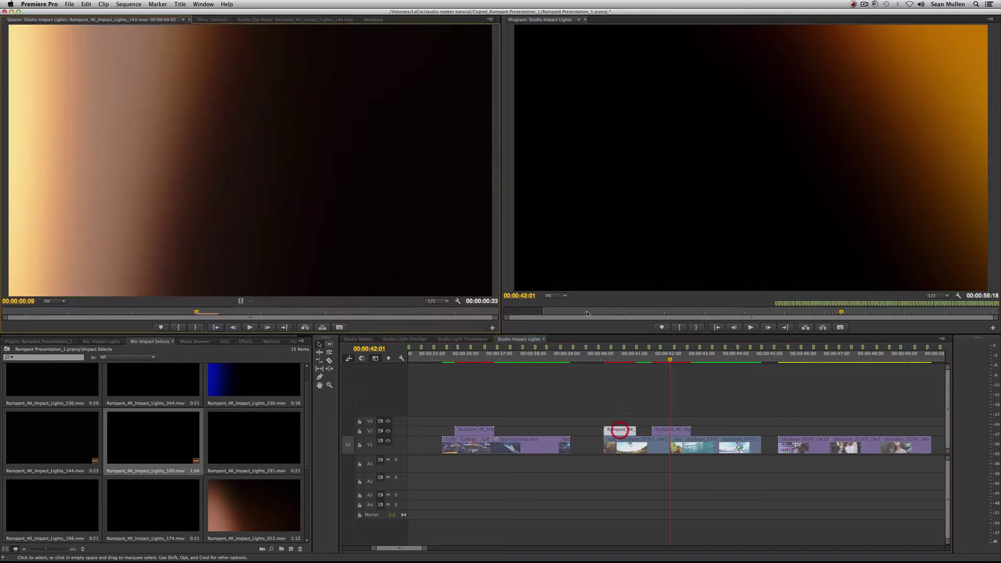
click(219, 20)
click(27, 60)
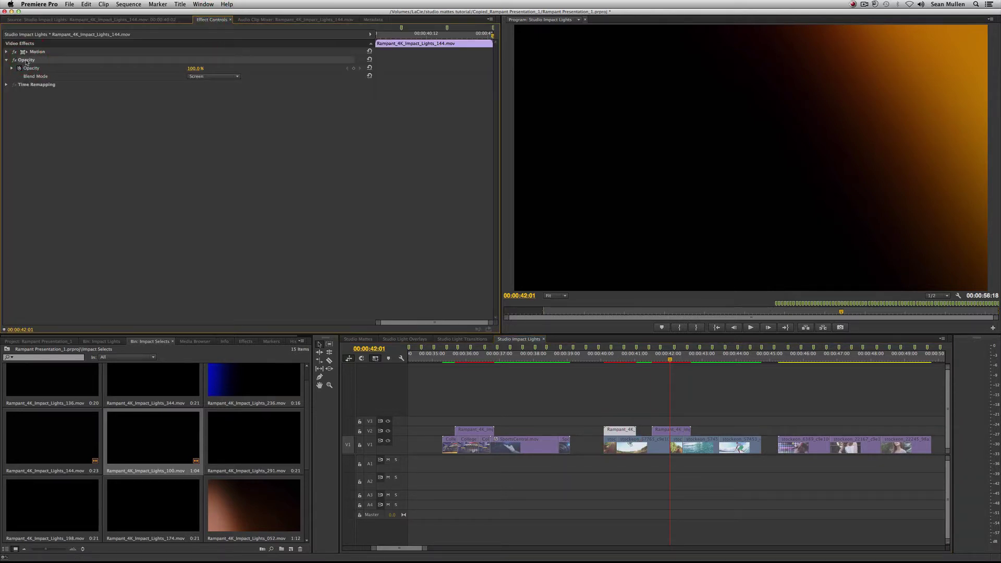
key(super+c)
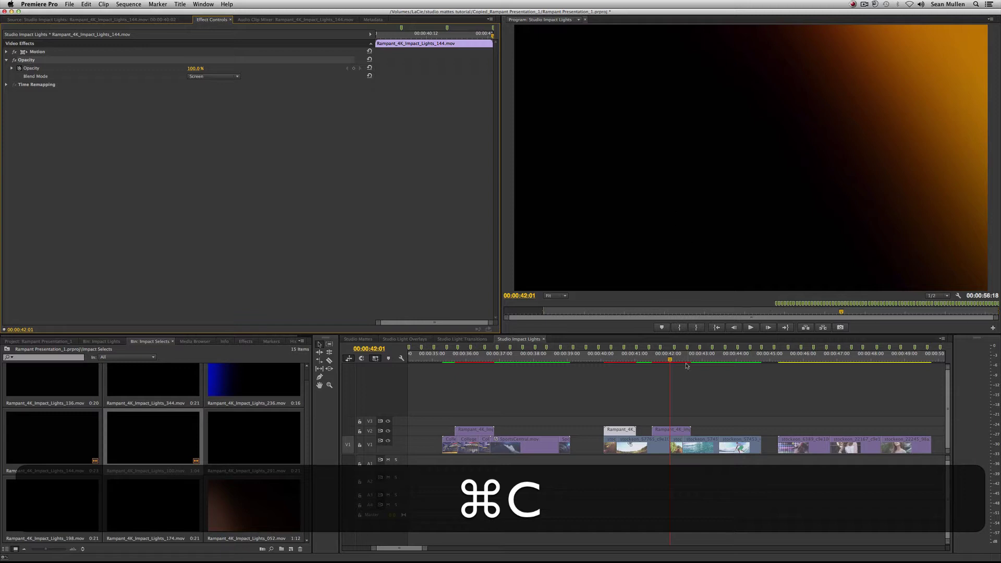
click(668, 356)
click(670, 431)
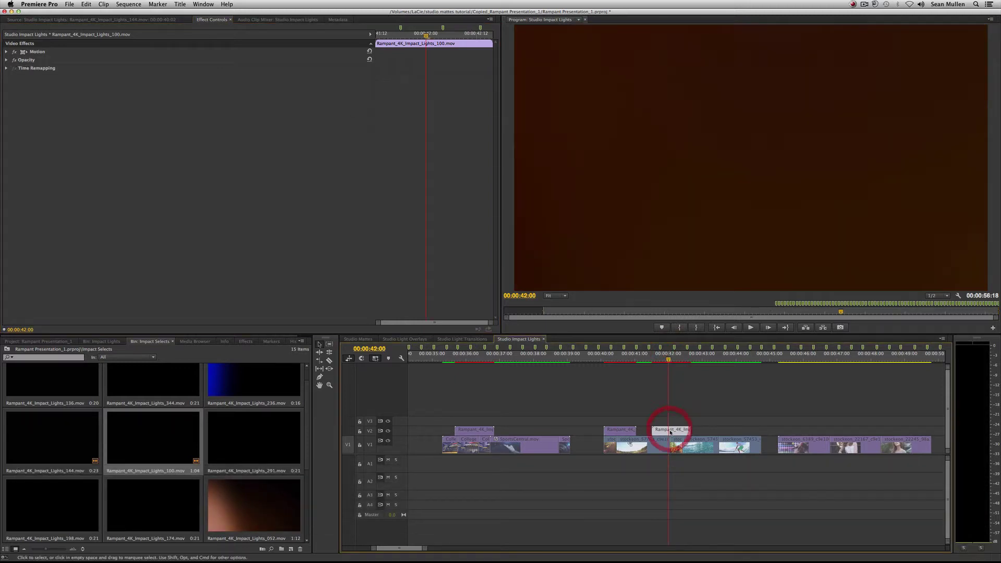
key(super+v)
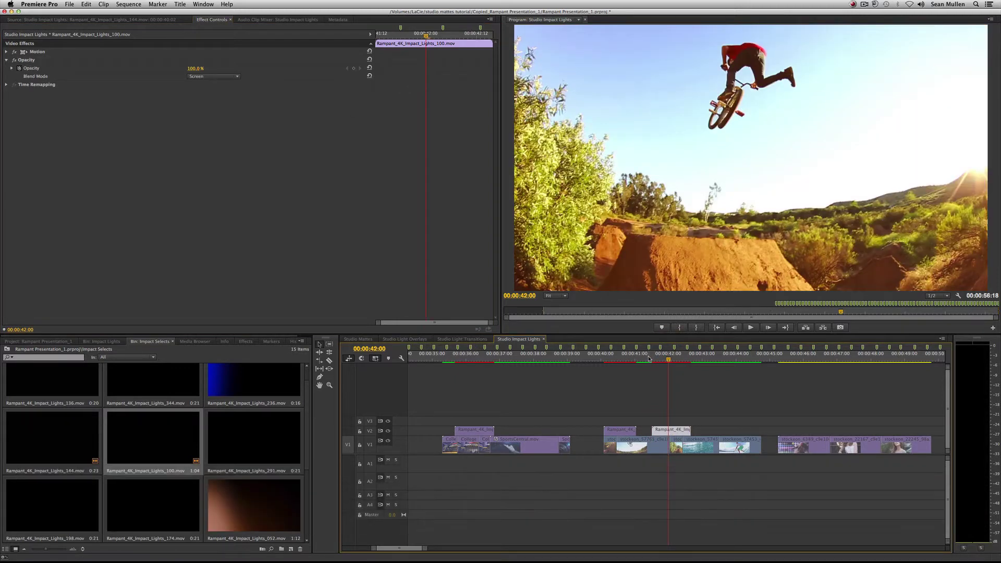
Play back the cut from the bike jump to the surf footage repeatedly to review the screened Impact Lights 100 overlay.
key(space)
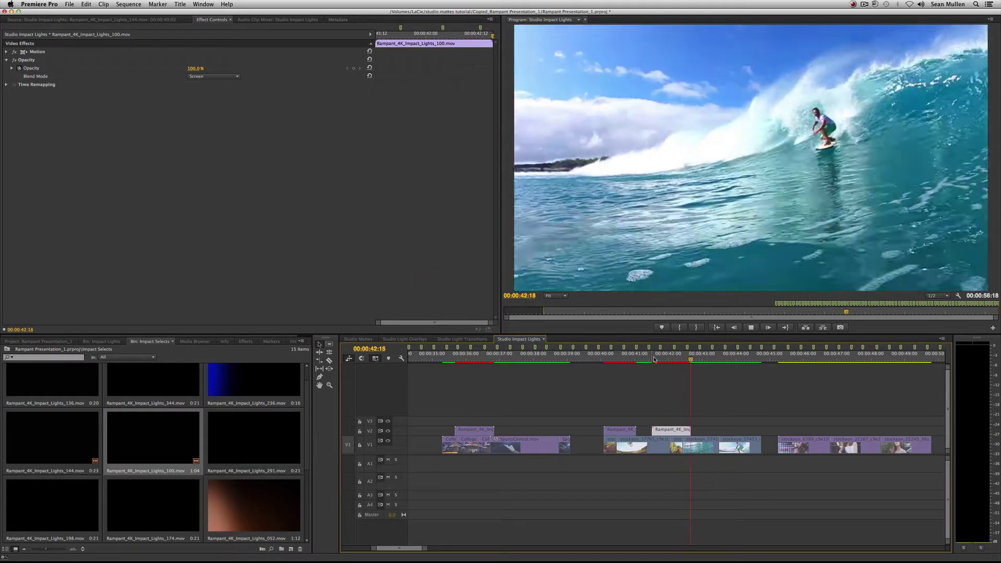
key(space)
click(653, 358)
key(space)
key(space)
click(656, 359)
key(space)
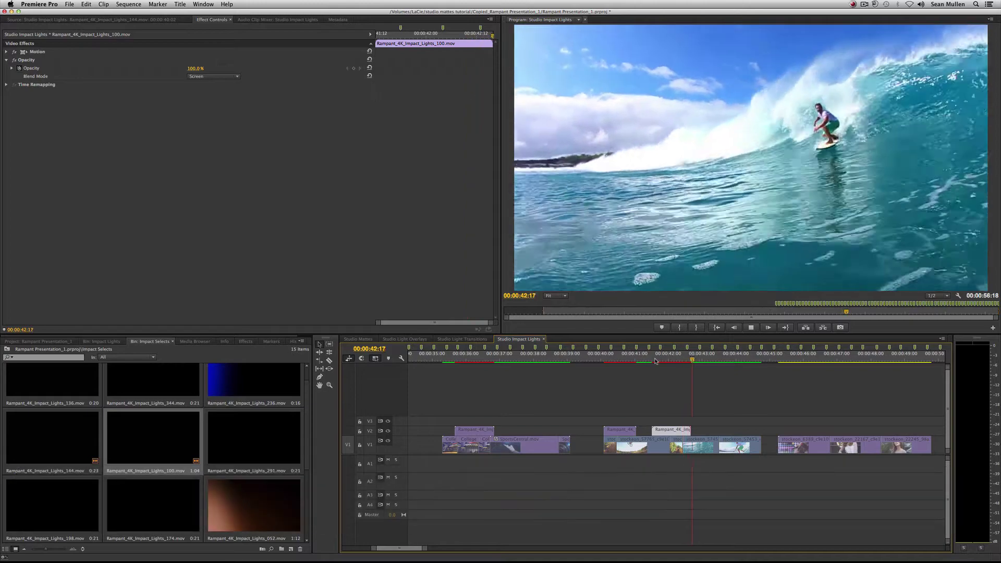
key(space)
click(655, 359)
key(space)
key(space)
Play back the action-sports section from its start and examine the light flash frame at 00:00:42:02.
click(603, 360)
key(space)
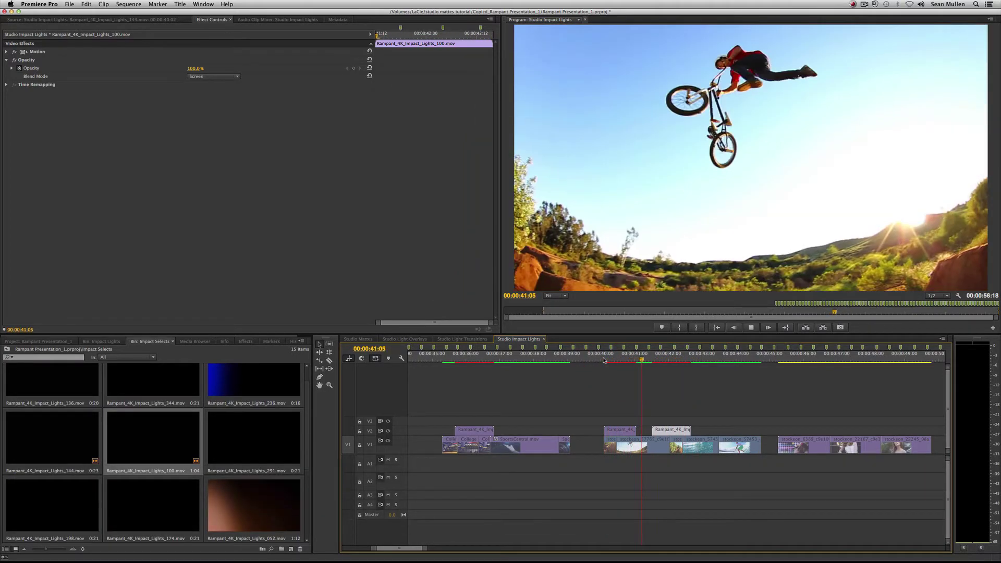
key(space)
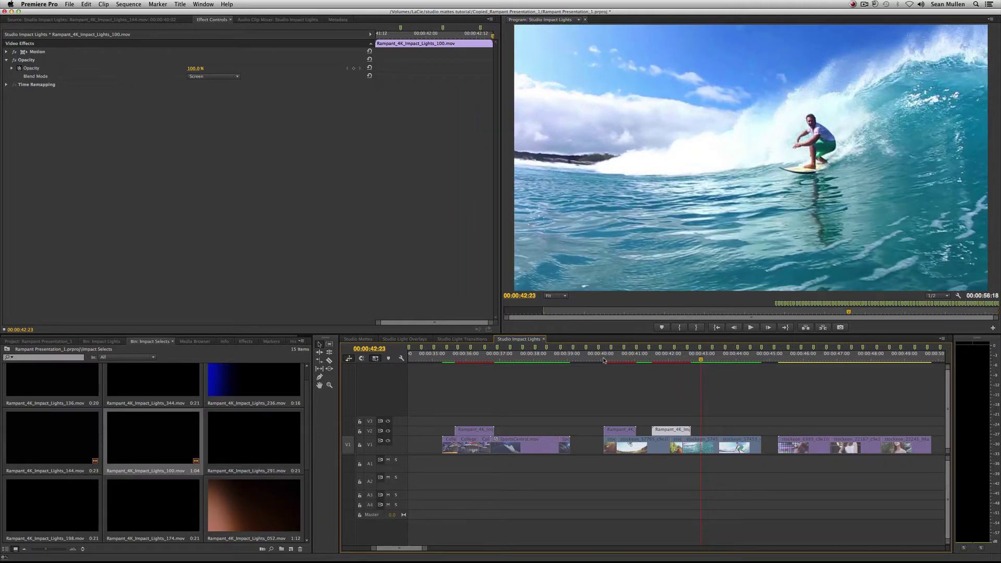
drag(674, 360, 672, 360)
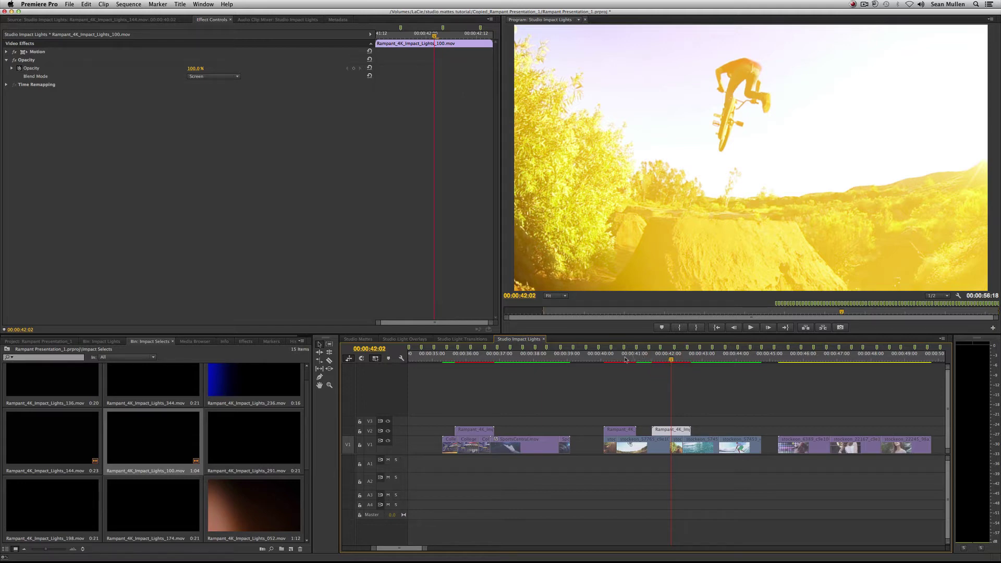
click(605, 361)
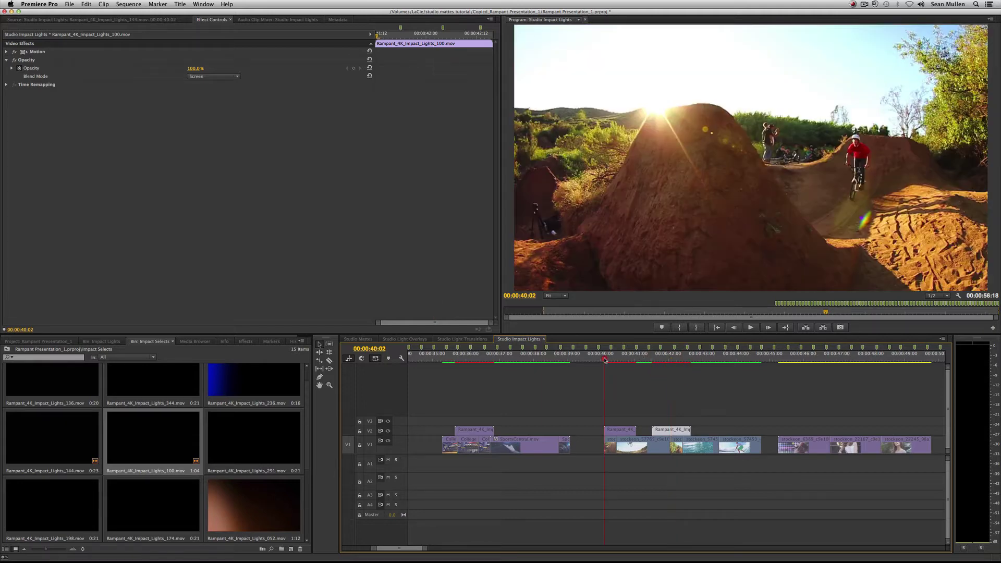
key(space)
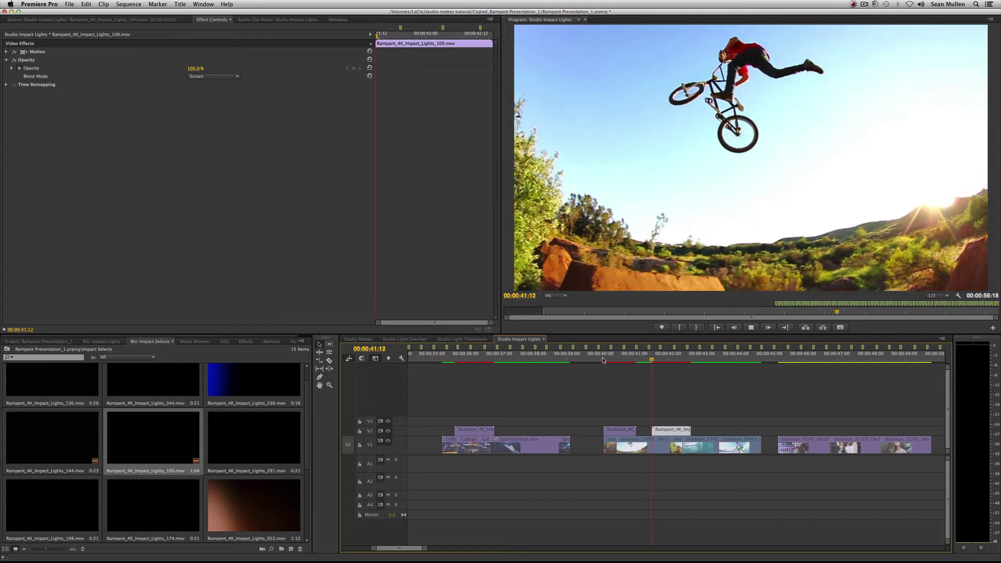
key(space)
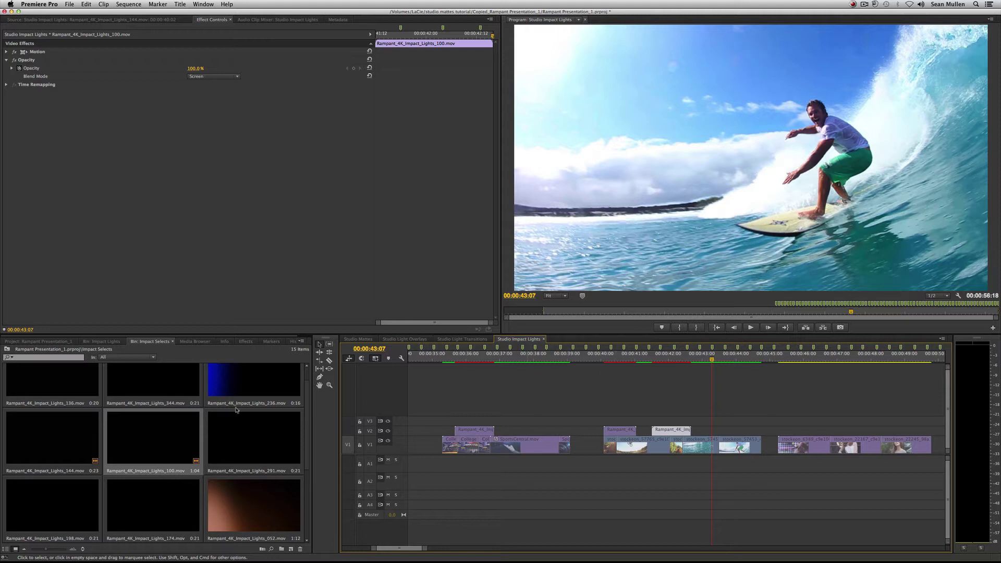
Preview Rampant_4K_Impact_Lights_291.mov, place it on V2 above the surf footage at 00:00:43:01, and apply the copied Screen opacity setting.
double_click(245, 446)
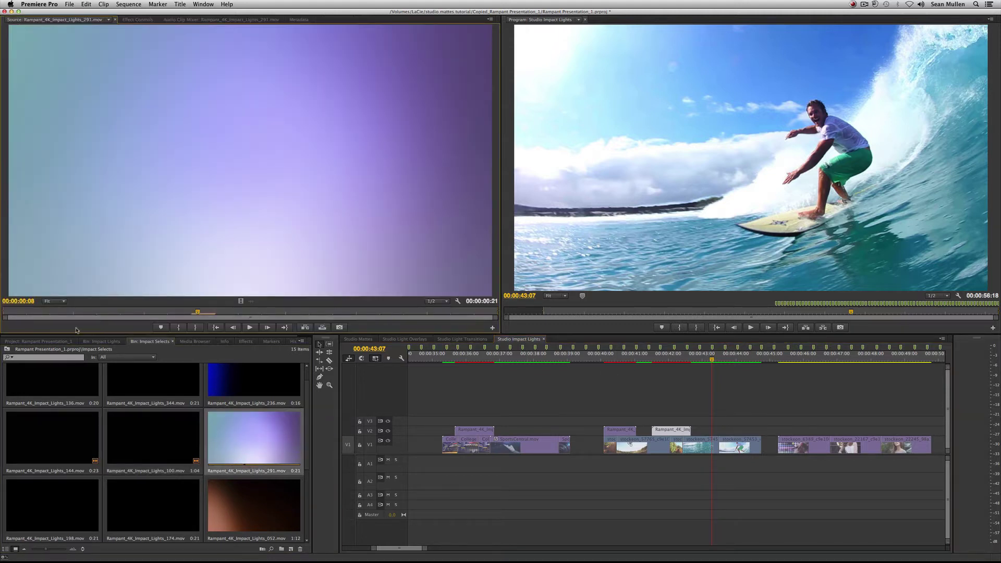
drag(65, 313, 105, 309)
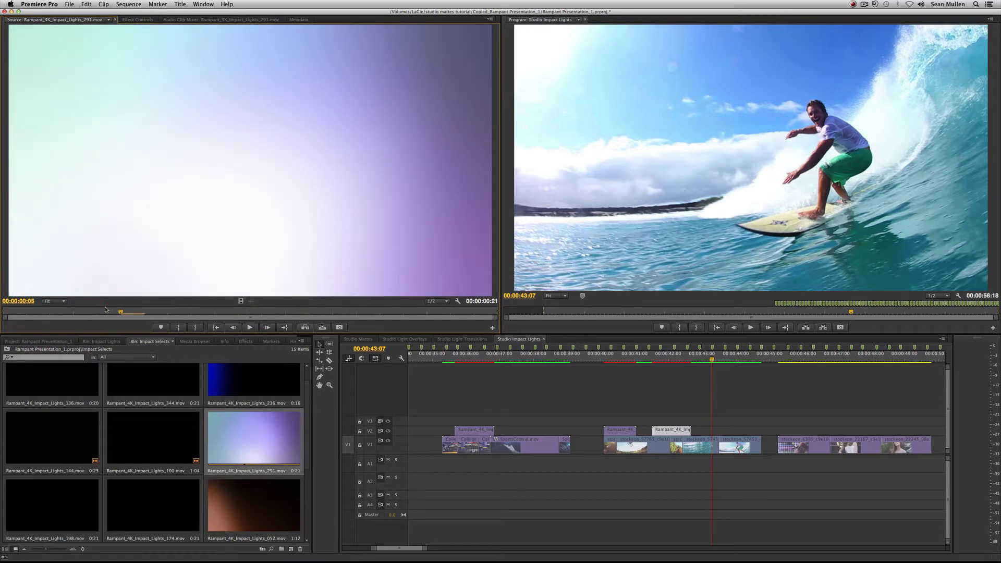
drag(283, 445, 711, 434)
key(super+v)
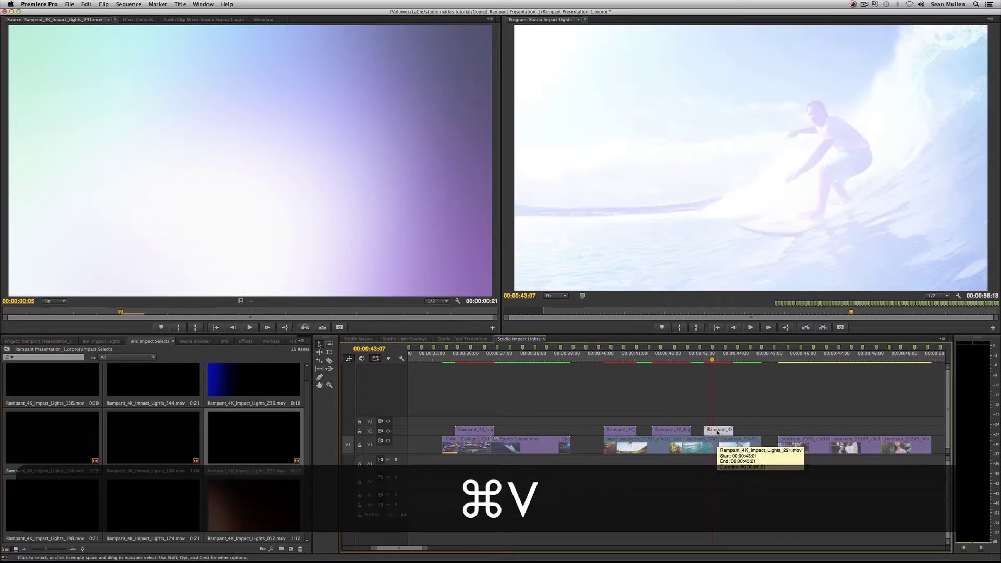
Play back the surf footage repeatedly to review the screened Impact Lights 291 flash.
click(699, 358)
key(space)
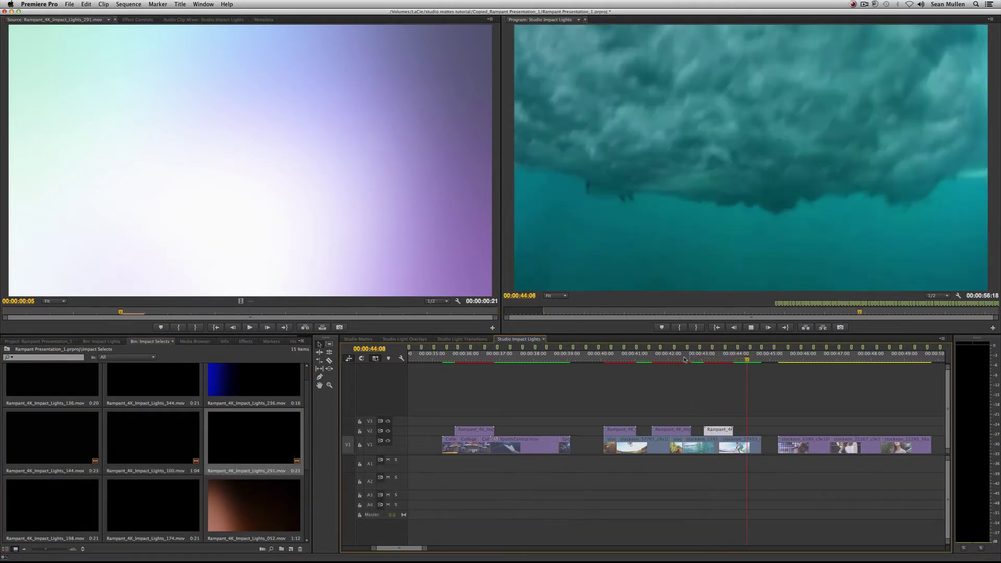
click(678, 360)
key(space)
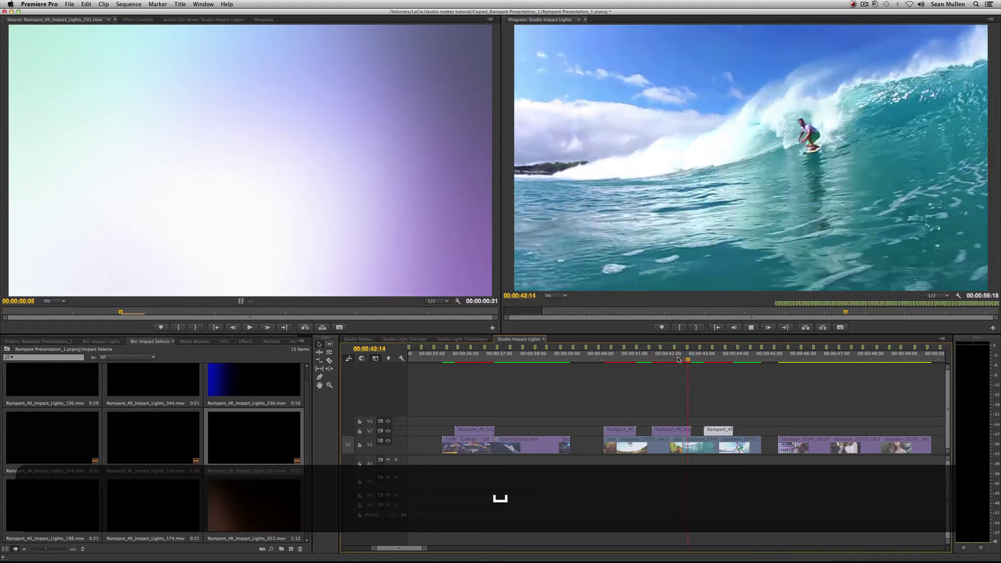
key(space)
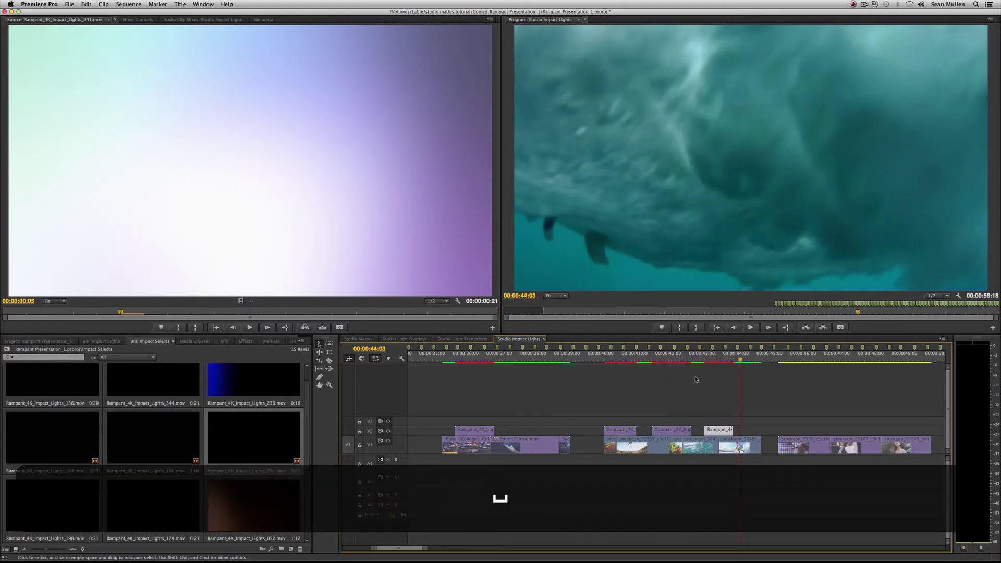
click(681, 359)
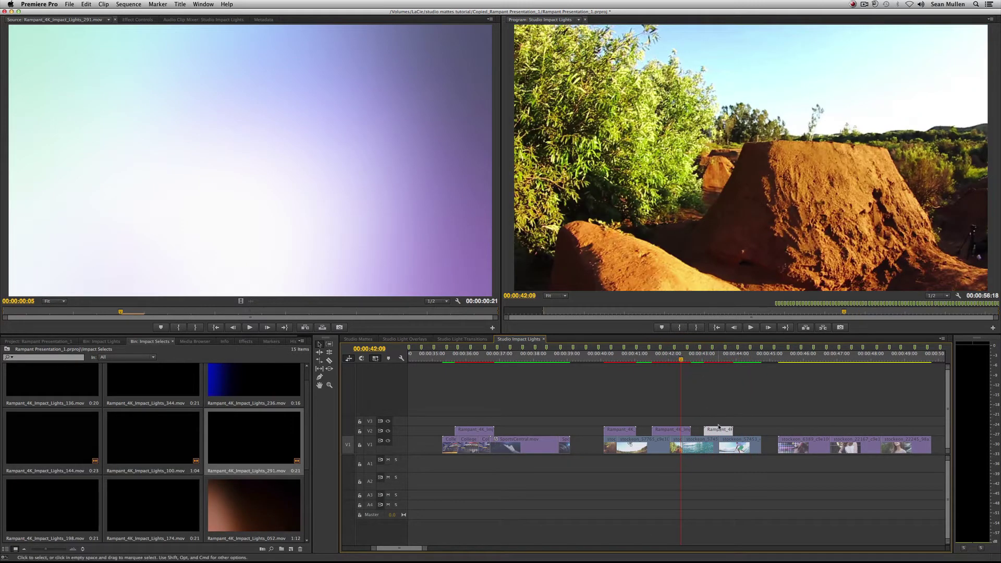
Move the Impact Lights 291 clip to V3 so it overlaps the end of the Impact Lights 100 clip, and play back the cut.
drag(718, 431, 686, 420)
click(667, 357)
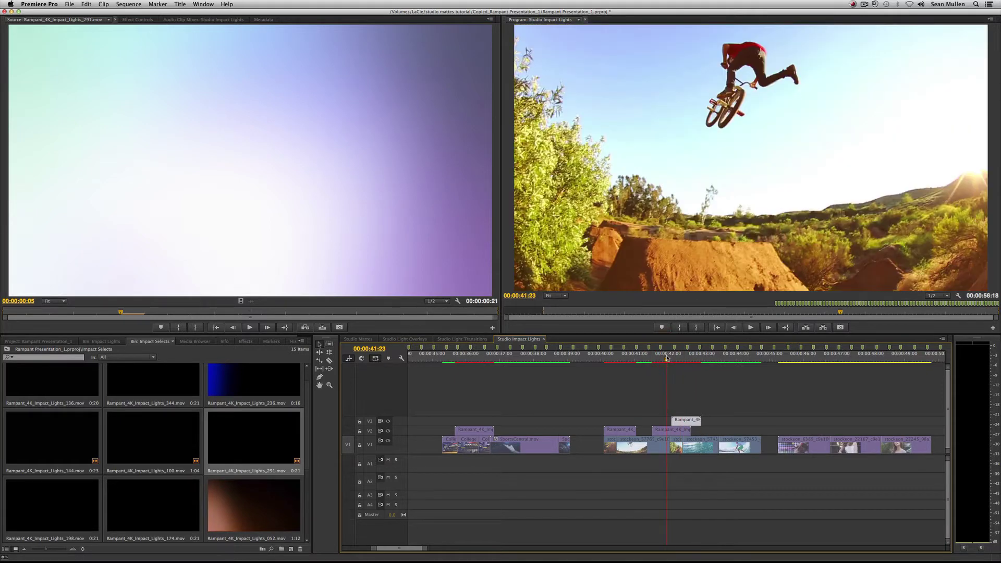
key(space)
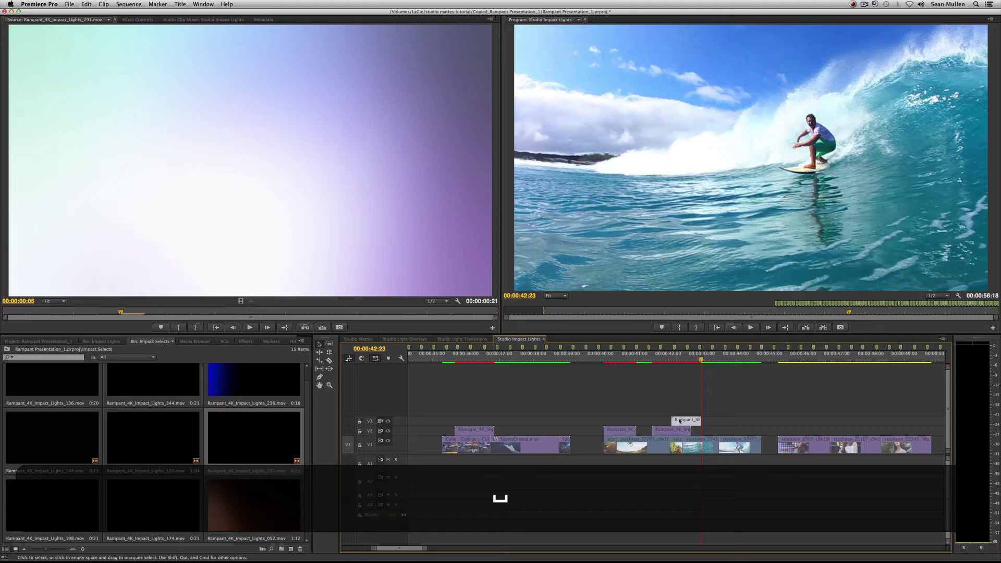
Toggle snapping, nudge the Impact Lights 291 clip on V3 slightly later, and play back the combined light flashes.
key(s)
drag(681, 422, 682, 420)
click(674, 359)
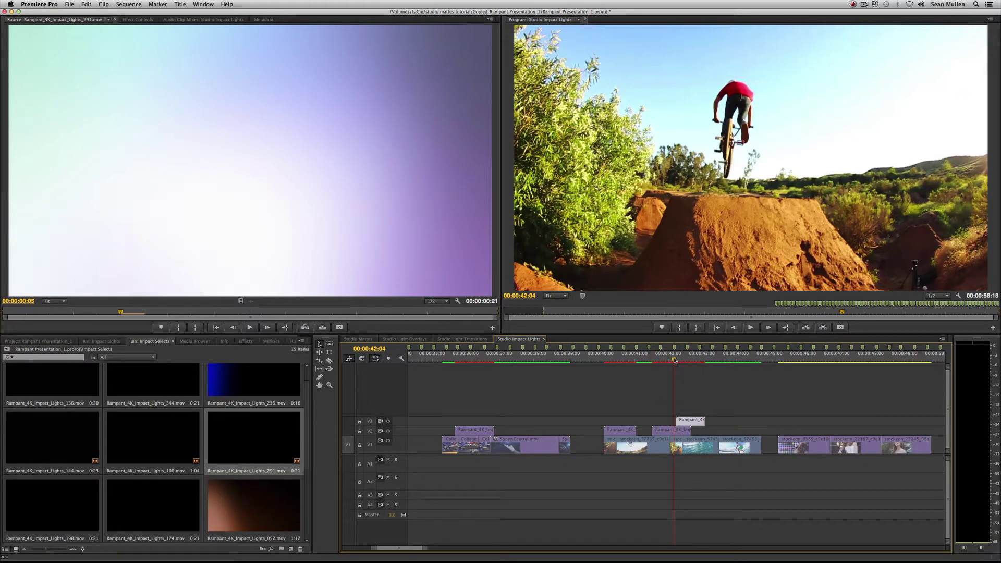
key(space)
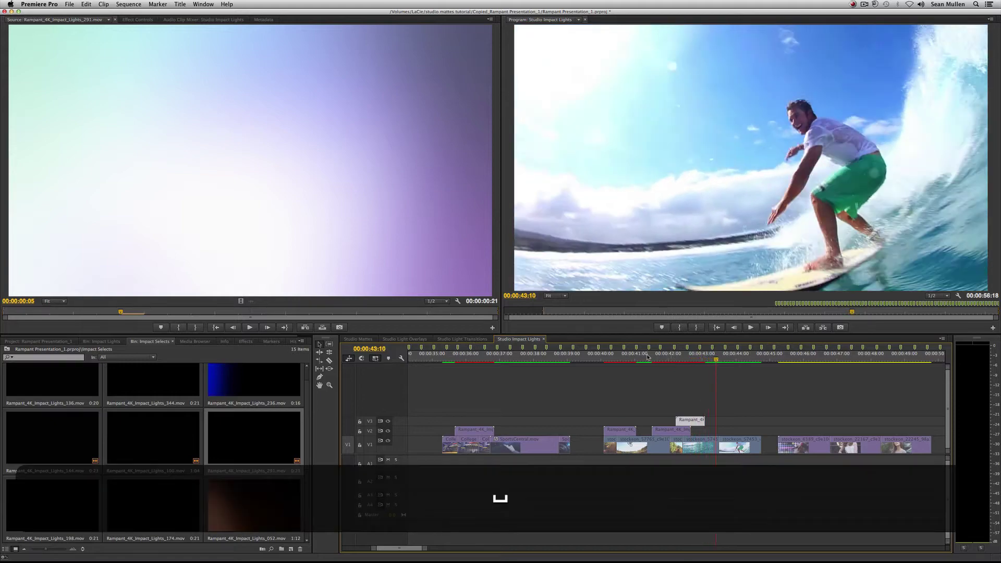
click(648, 358)
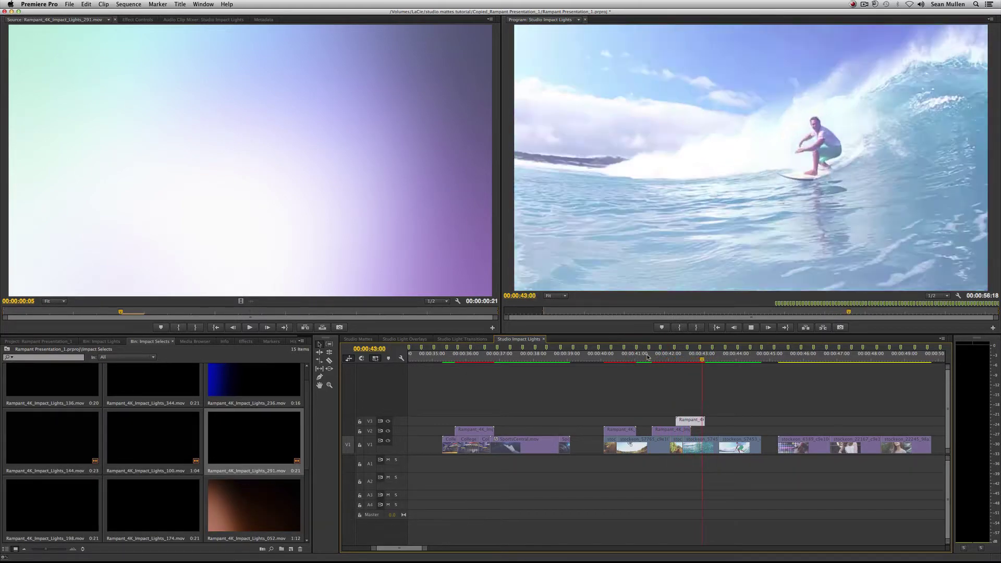
key(space)
click(648, 357)
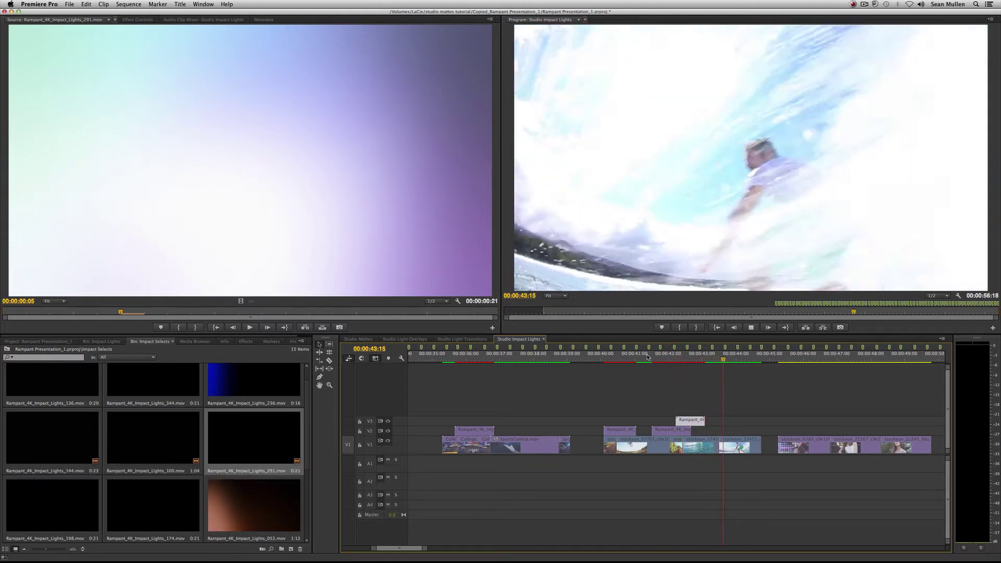
key(space)
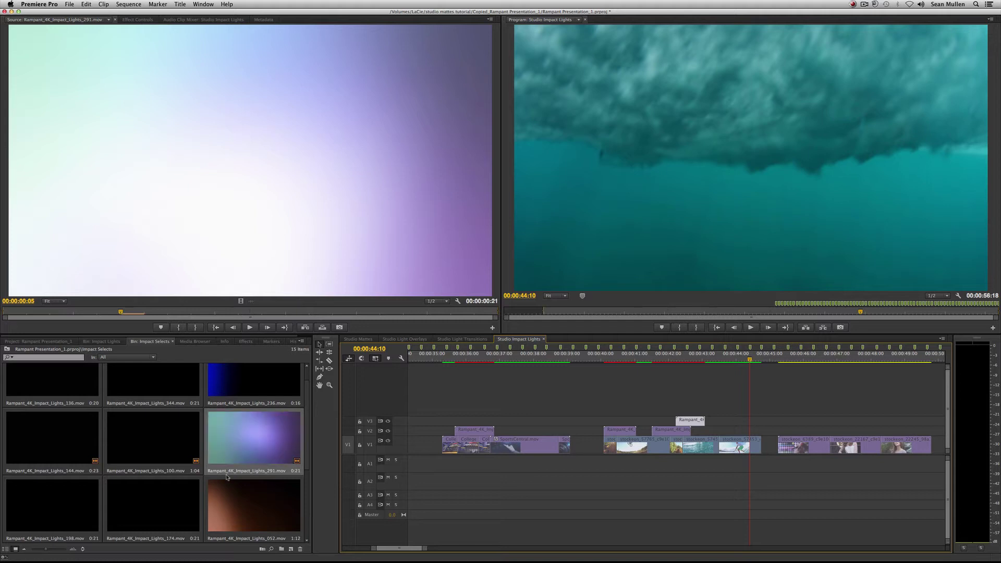
Place the 1:08 impact light clip on V2 above the last surf shot, apply the copied Screen opacity, and scale it to frame size.
scroll(224, 508, down, 4)
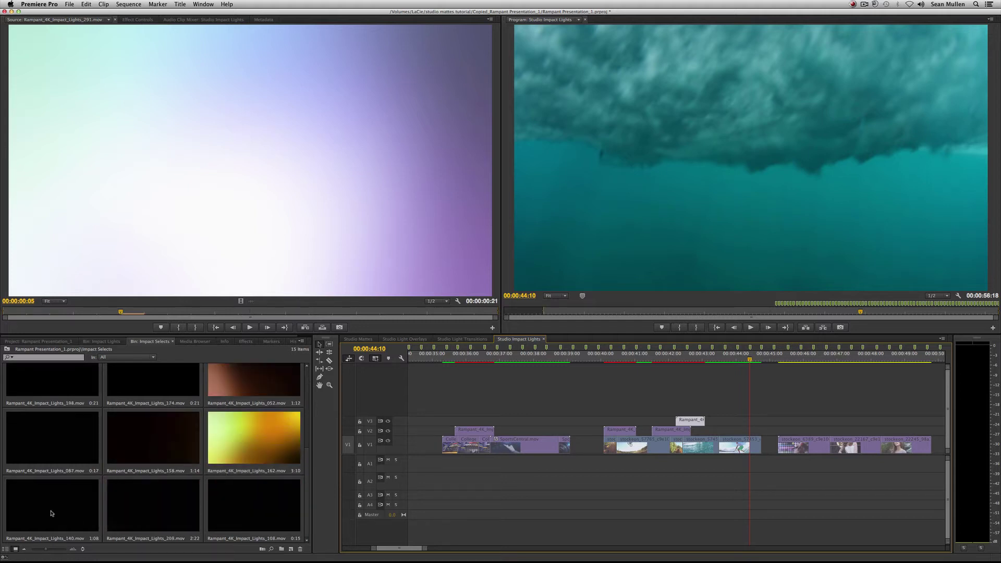
drag(57, 513, 734, 374)
drag(720, 429, 721, 430)
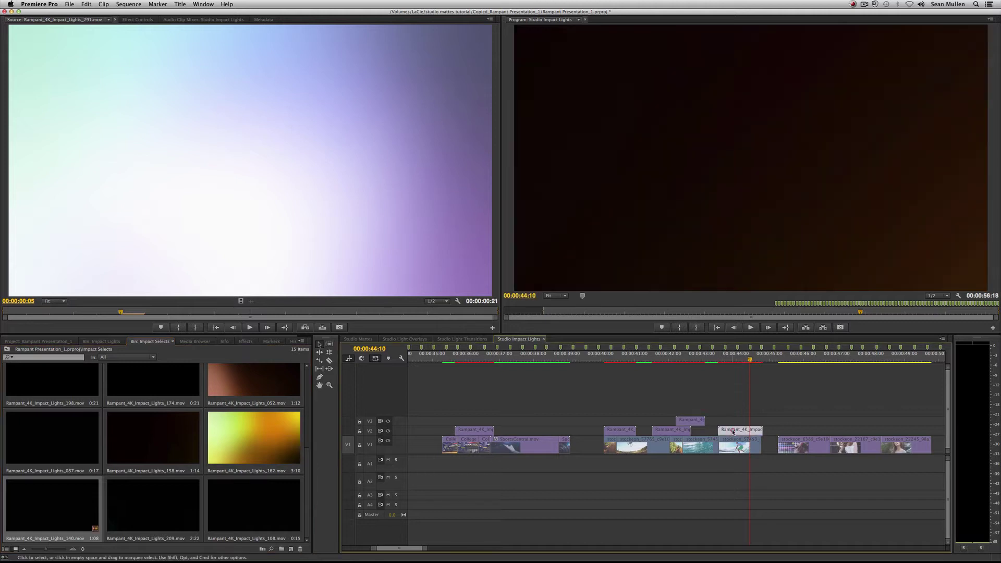
key(super+v)
right_click(735, 433)
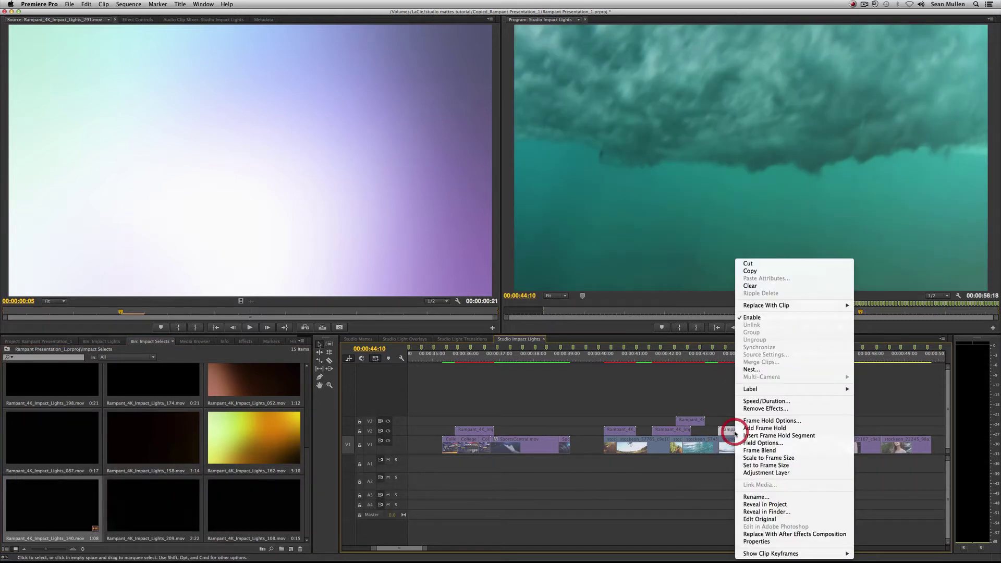
click(750, 459)
Play back the last surf shot from 00:00:43:12 to review the new light overlay at the section's end.
click(718, 360)
key(space)
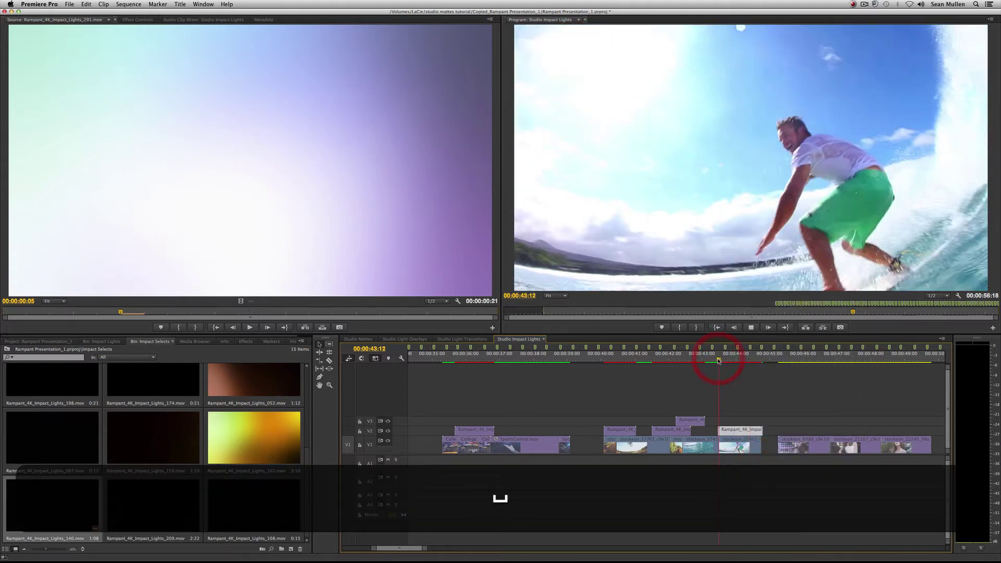
key(space)
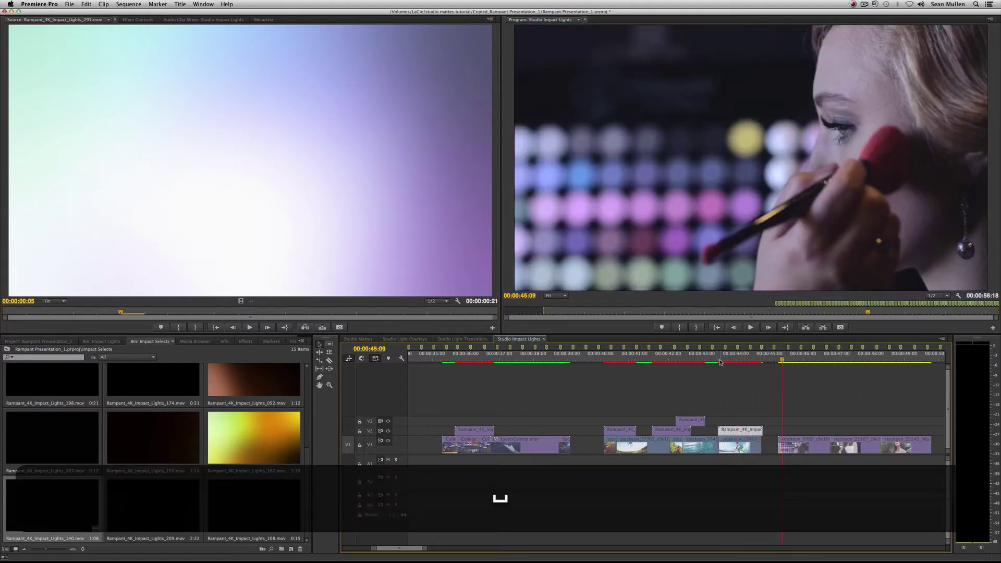
Shift the last impact light clip on V2 slightly later so it runs past the end of the surf footage, and play back the ending.
drag(747, 362, 753, 364)
drag(750, 430, 759, 430)
click(751, 361)
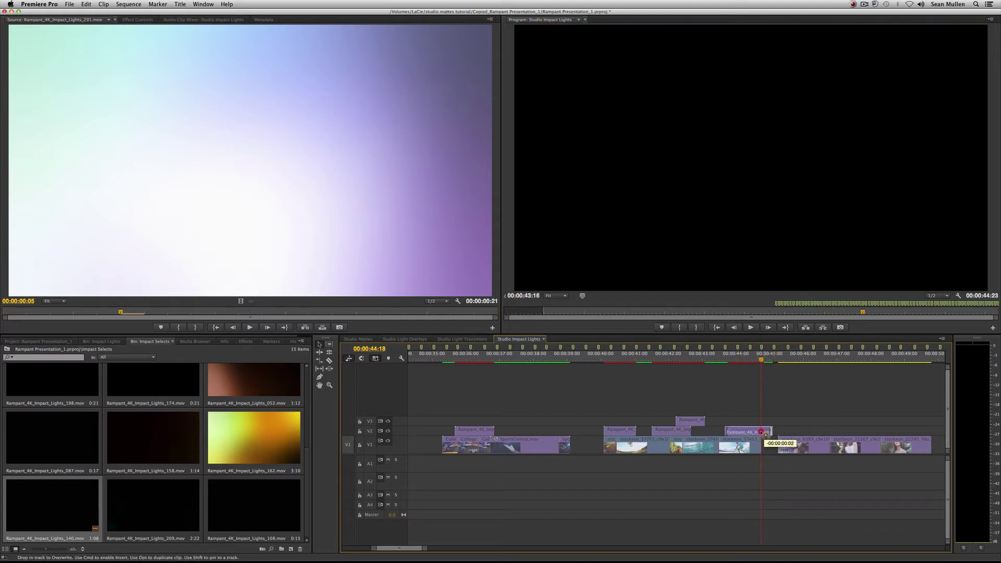
drag(757, 432, 758, 431)
click(747, 357)
key(space)
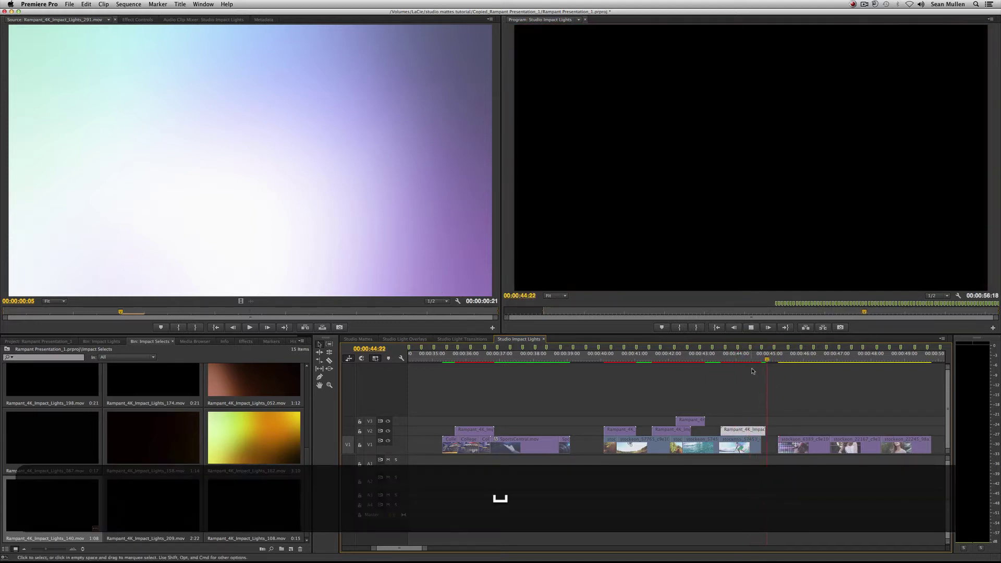
click(745, 355)
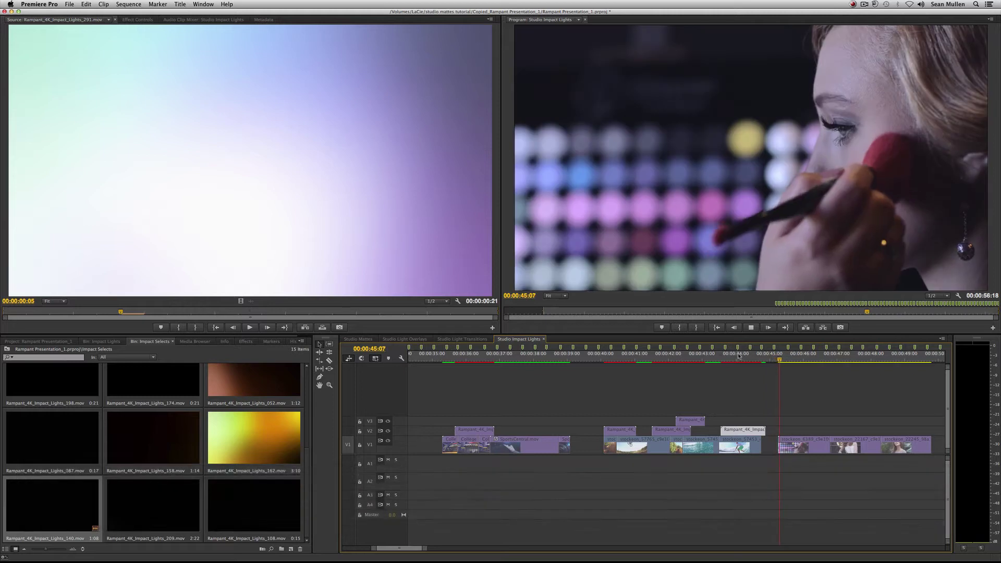
Nudge the last impact light clip on V2 a few frames further past the surf footage and replay the section's ending.
click(737, 357)
key(space)
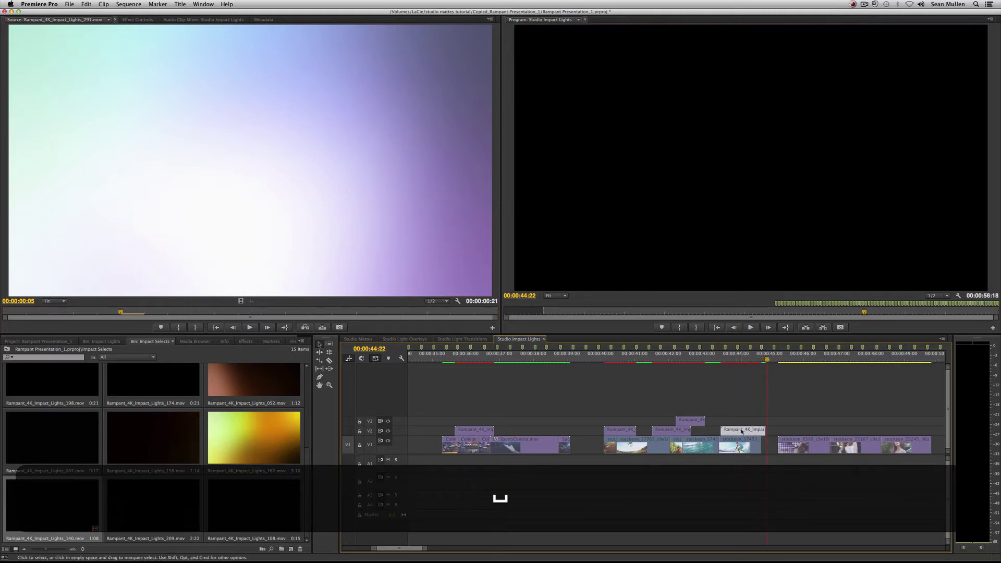
drag(742, 433, 745, 432)
click(735, 356)
key(space)
key(space)
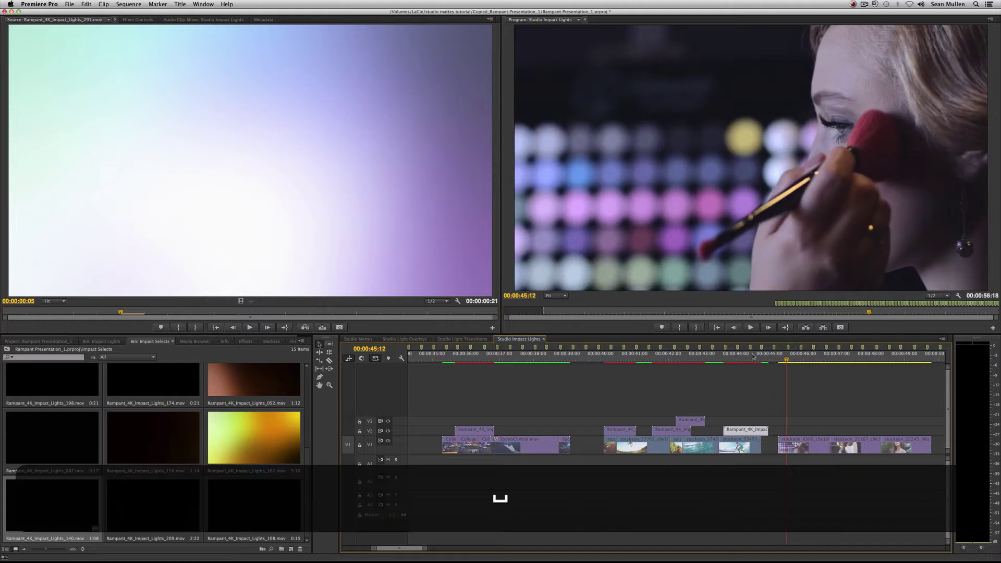
click(753, 357)
key(space)
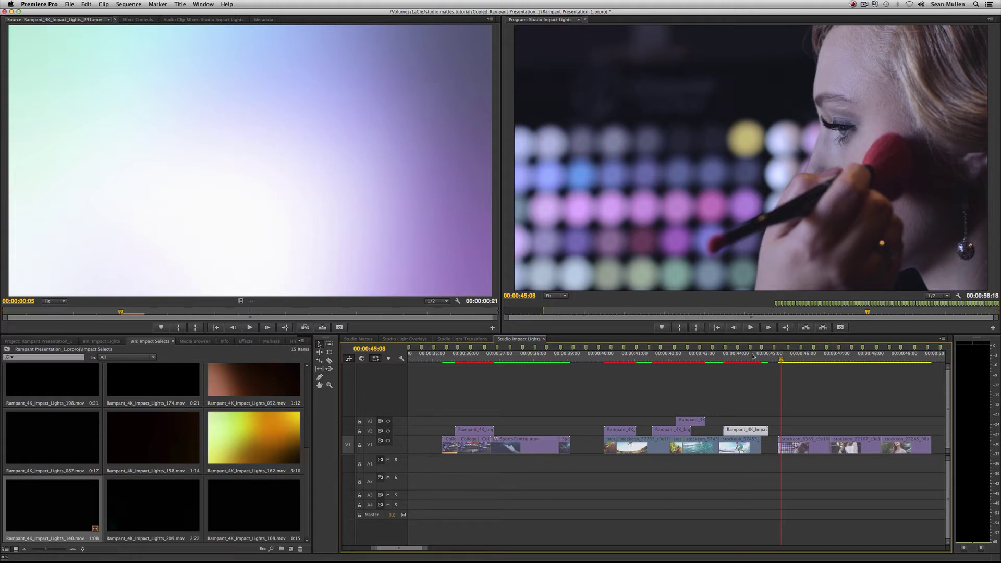
Layer Rampant_4K_Impact_Lights_158 on V4 across the cut to the last surf shot, paste the copied Screen opacity, and scale it to frame size.
drag(752, 357, 713, 364)
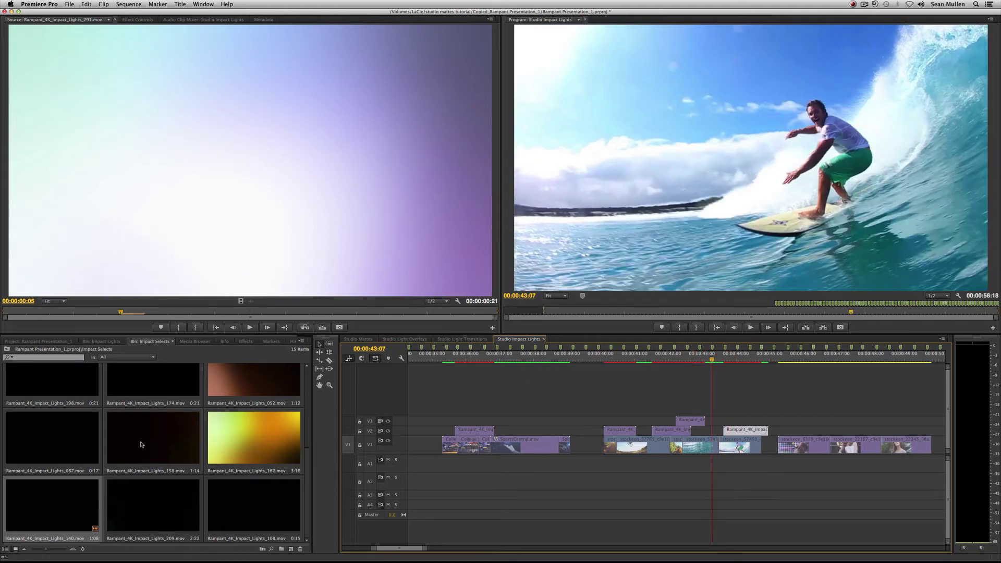
click(237, 503)
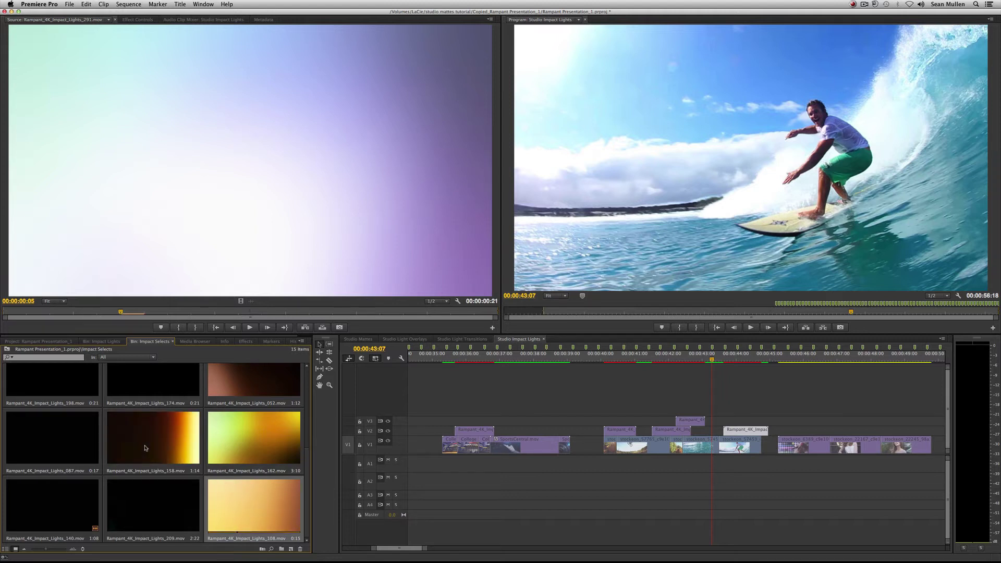
scroll(151, 450, up, 1)
drag(153, 474, 695, 390)
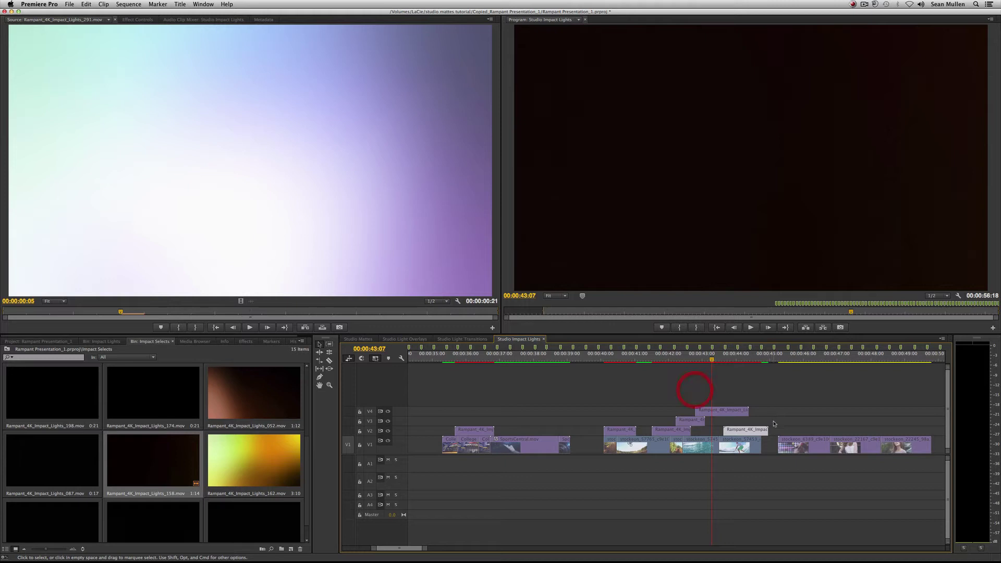
key(super+v)
right_click(719, 413)
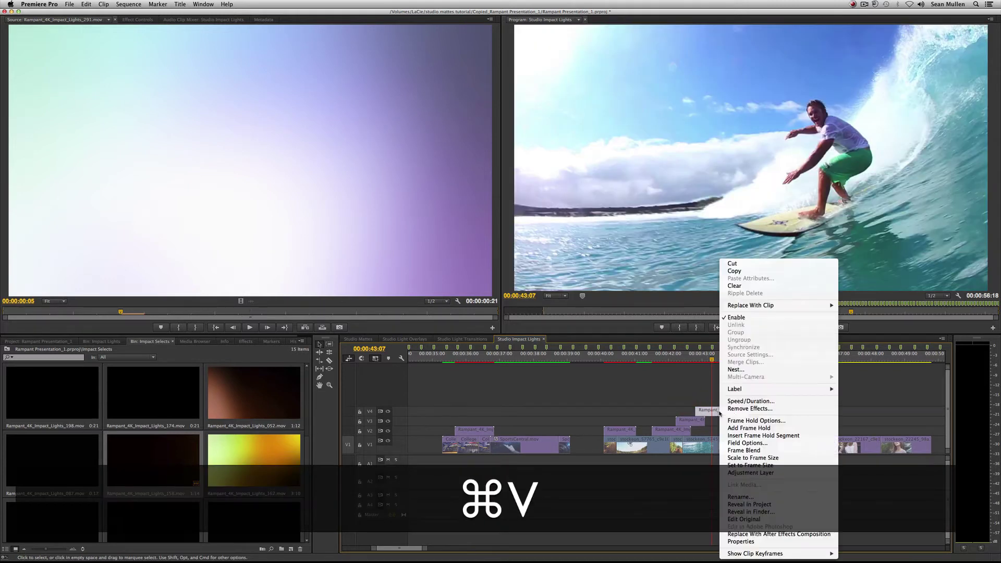
click(755, 457)
Play back the end of the surf section, and replay the whole section from its start with all light layers.
click(688, 359)
key(space)
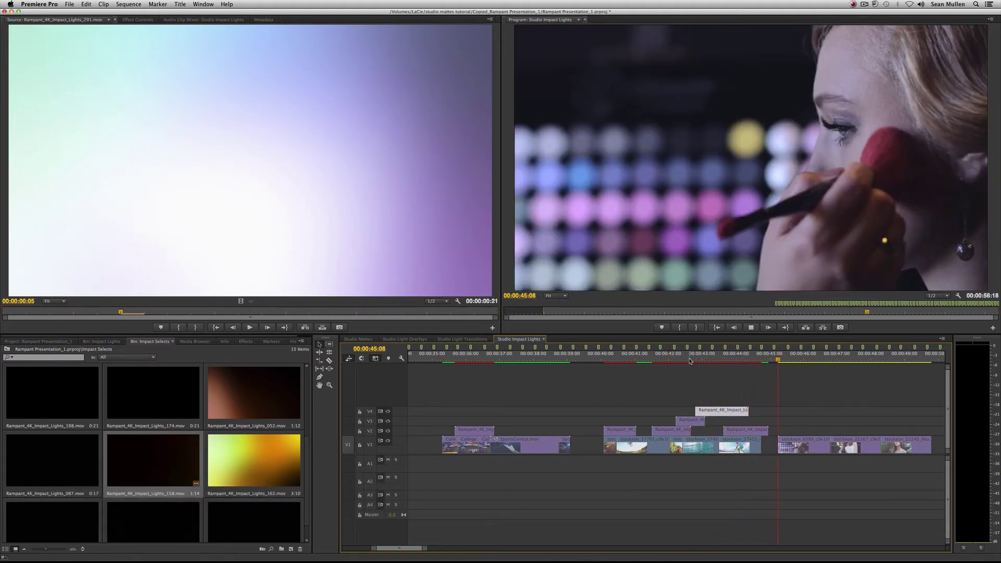
key(space)
click(614, 357)
key(space)
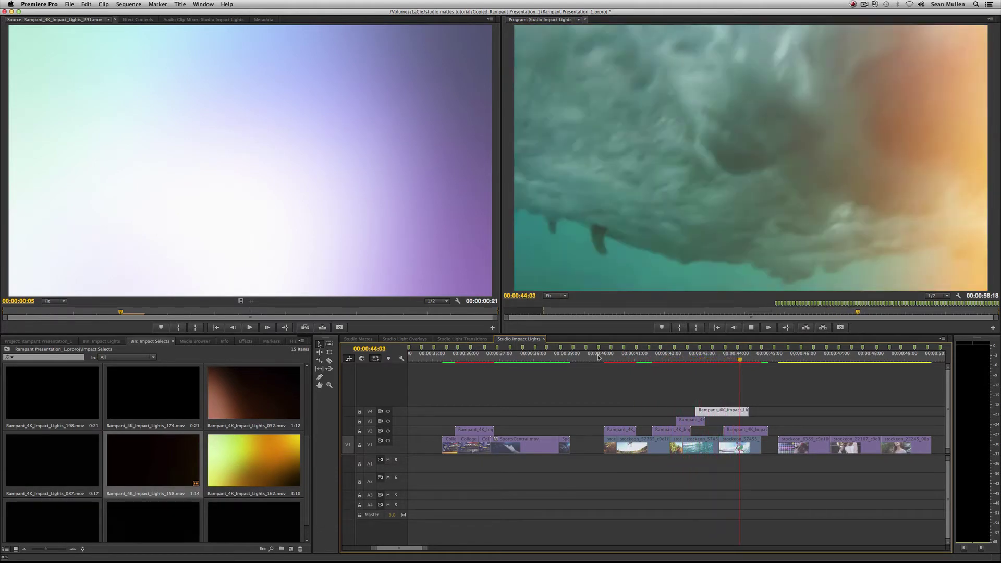
key(space)
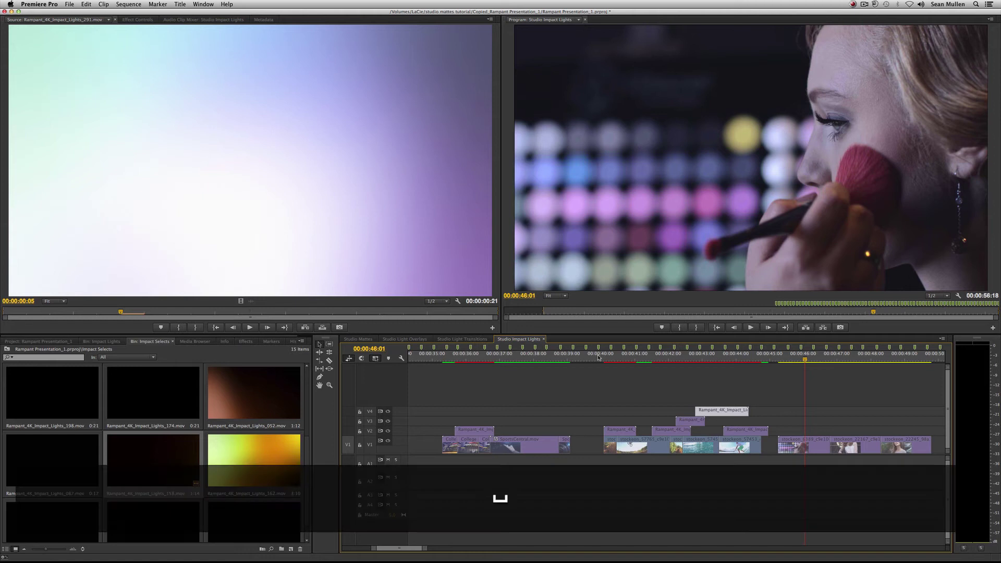
Scrub and play back the finished SportsCentral opening near 00:00:05 at the start of the sequence as a reference.
drag(411, 548, 393, 548)
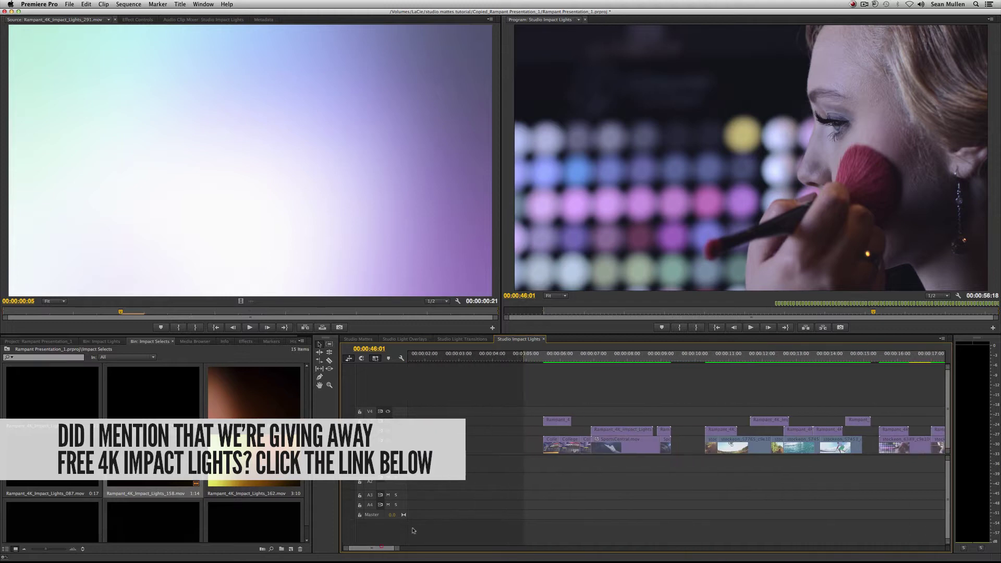
drag(548, 356, 553, 358)
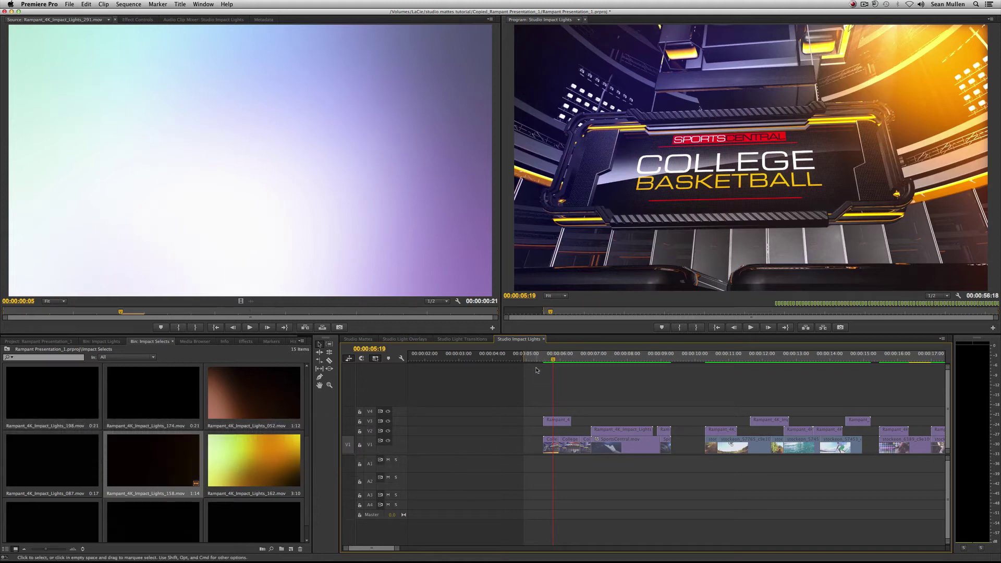
drag(555, 359, 560, 358)
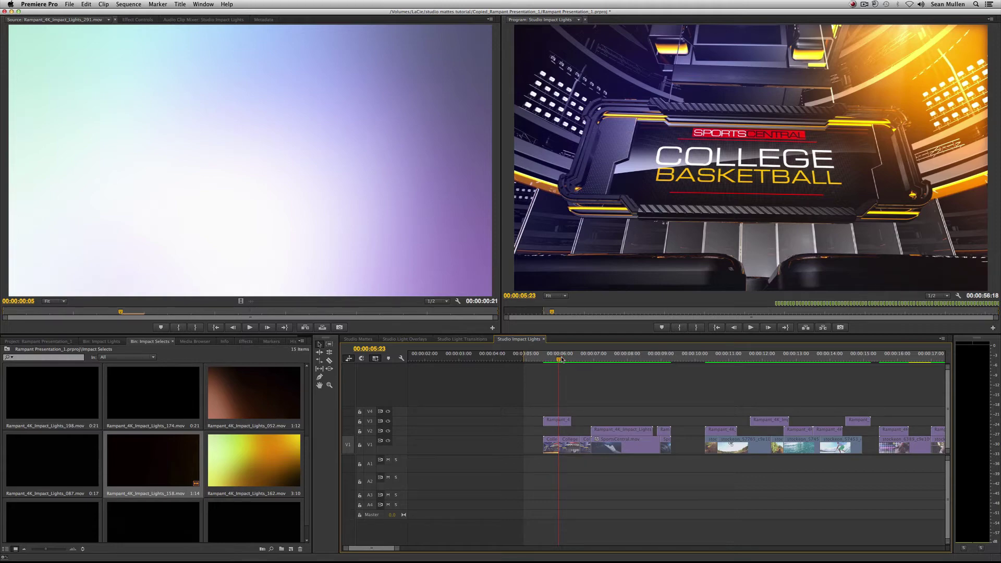
key(space)
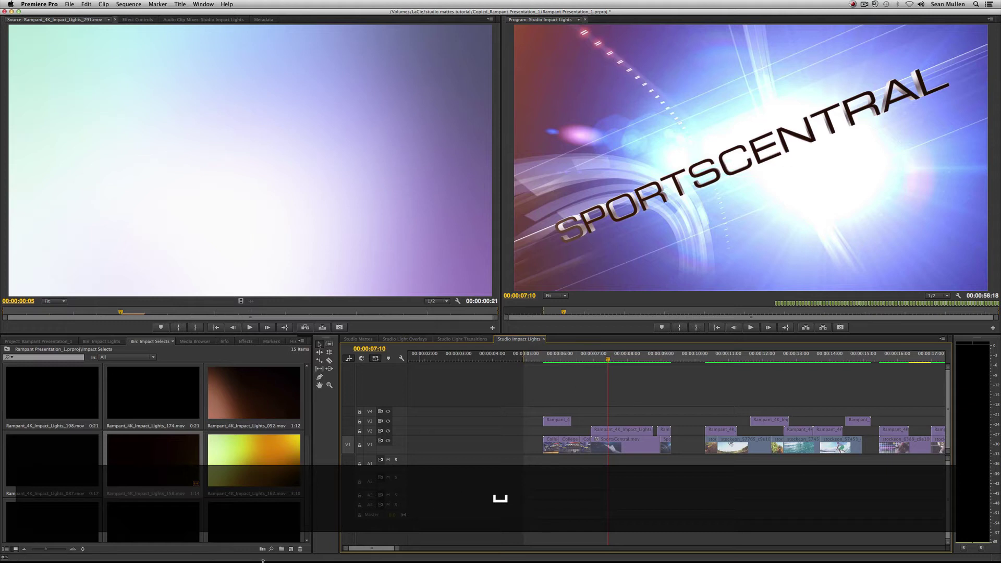
Delete the impact light clip on V2 above the second SportsCentral opening and play the section back from 00:00:35:07.
drag(373, 550, 397, 552)
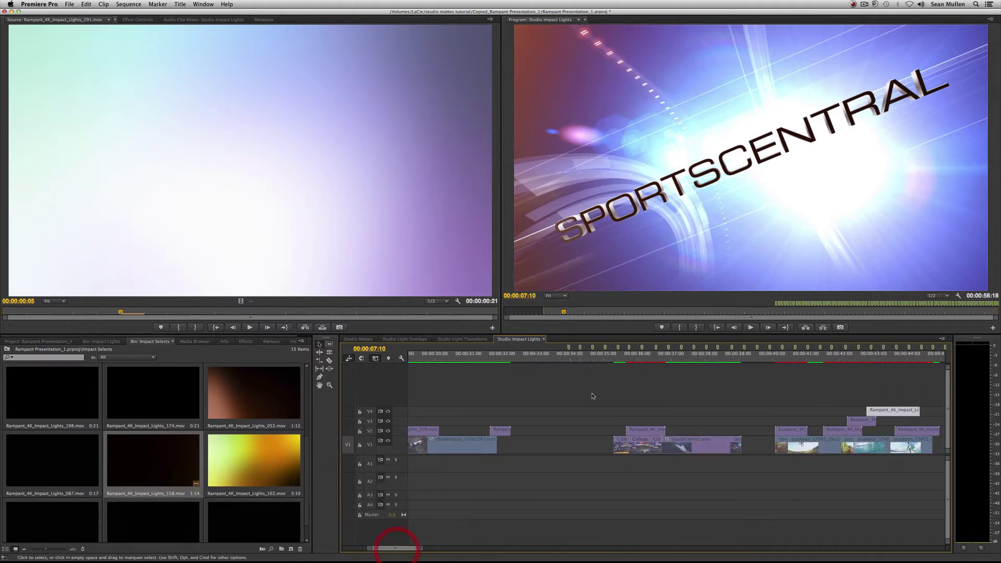
key(BackSpace)
click(613, 354)
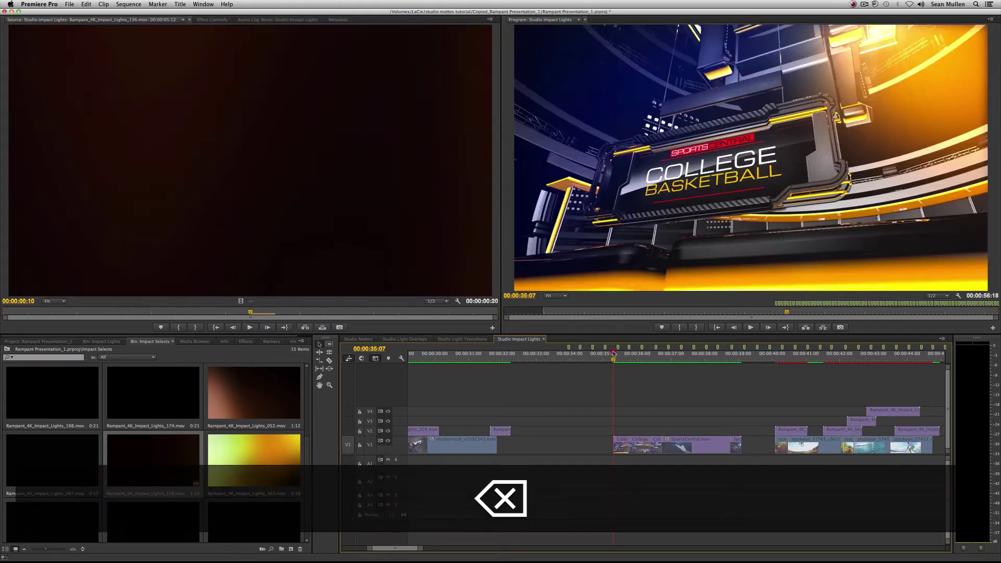
key(space)
click(614, 354)
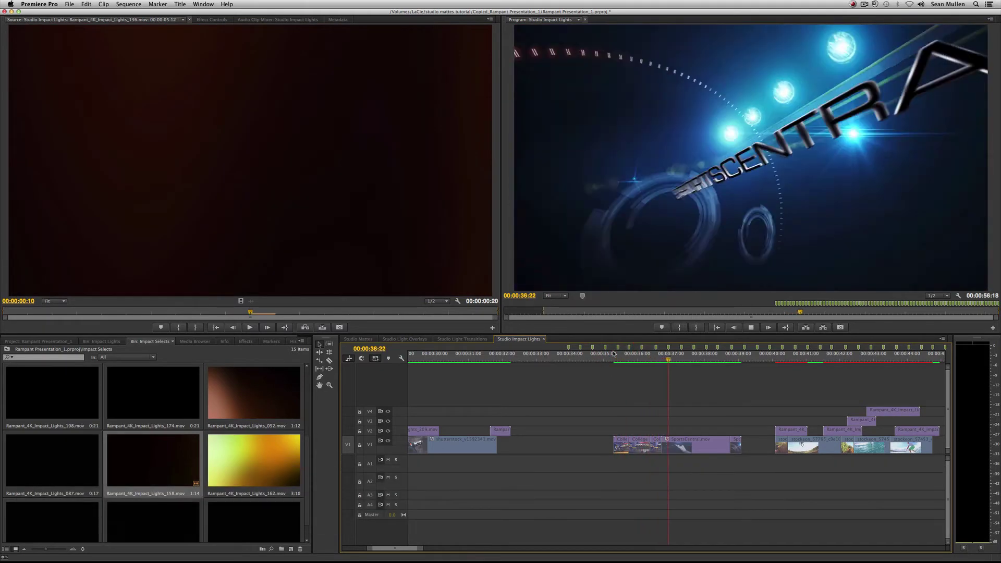
key(space)
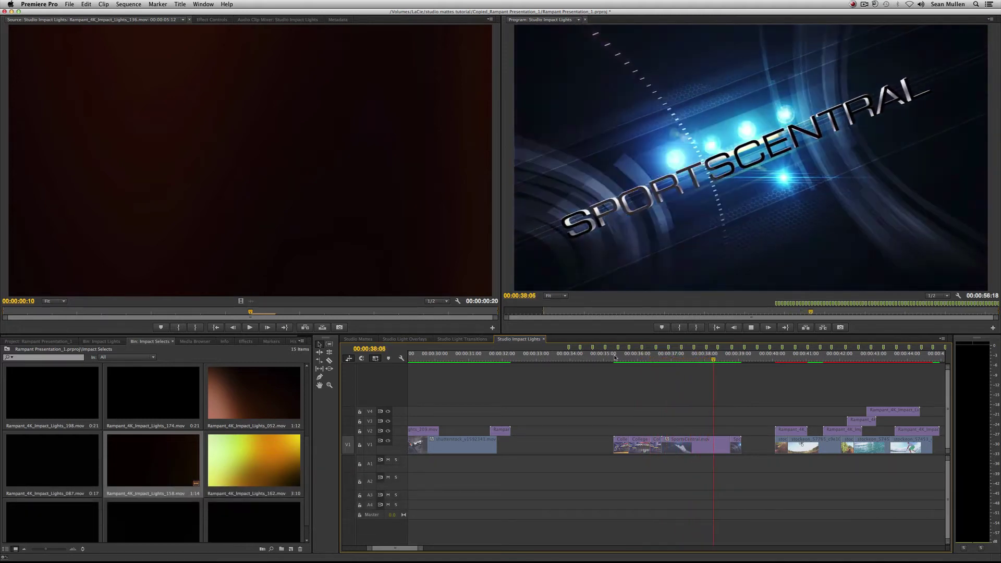
key(space)
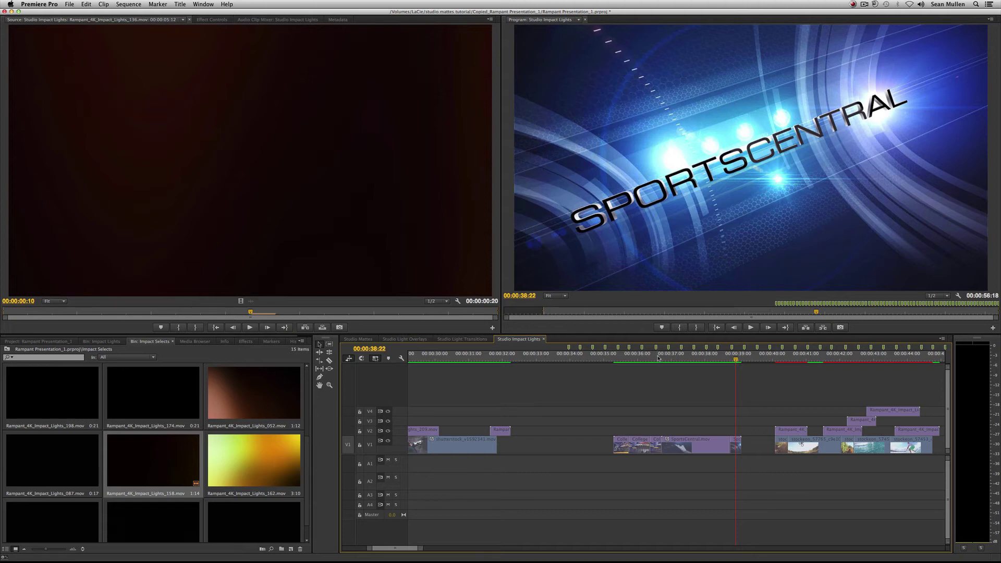
Place Rampant_4K_Impact_Lights_136 on V2 at the start of the second SportsCentral opening and apply Set to Frame Size.
click(616, 358)
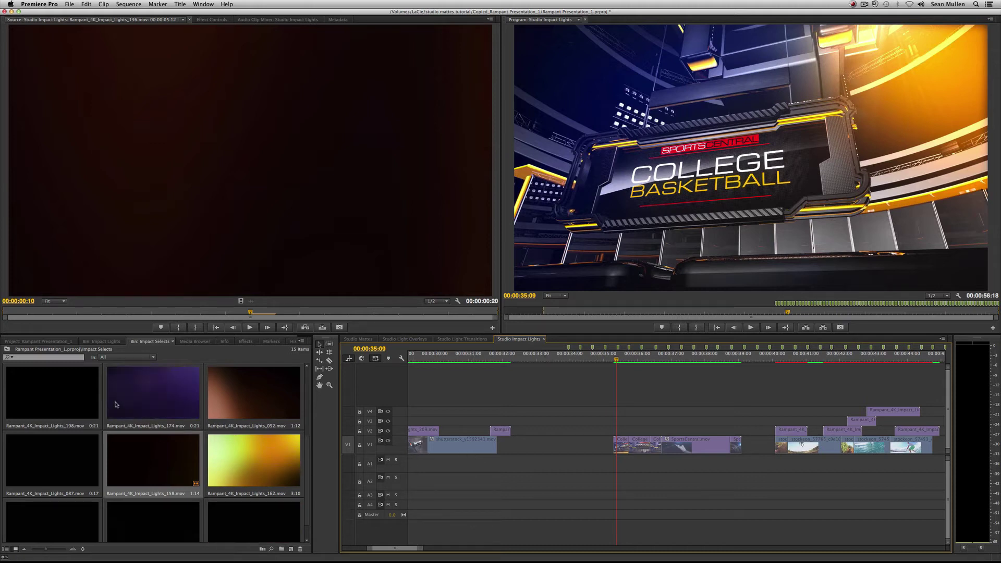
scroll(57, 440, down, 1)
scroll(63, 448, up, 5)
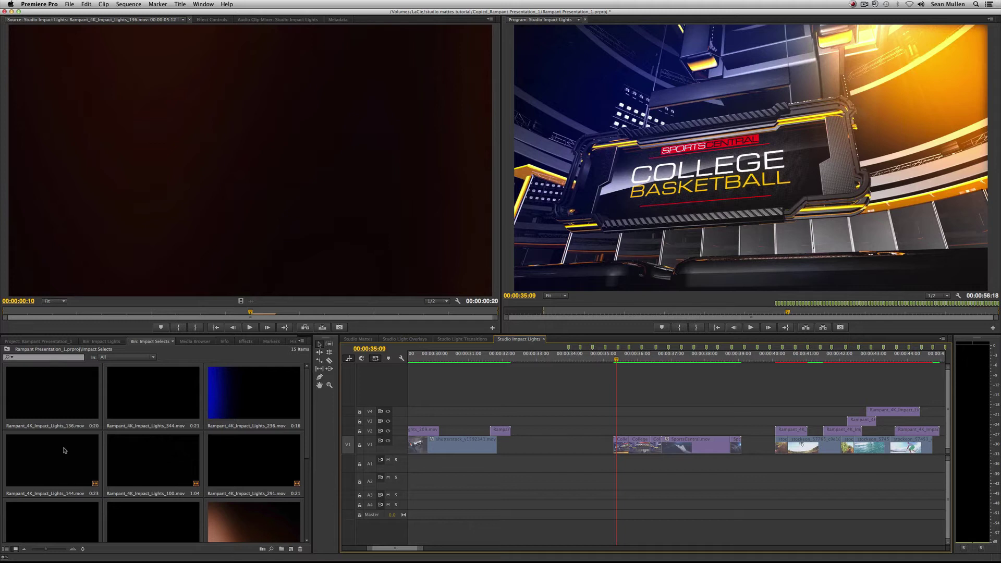
scroll(63, 450, down, 5)
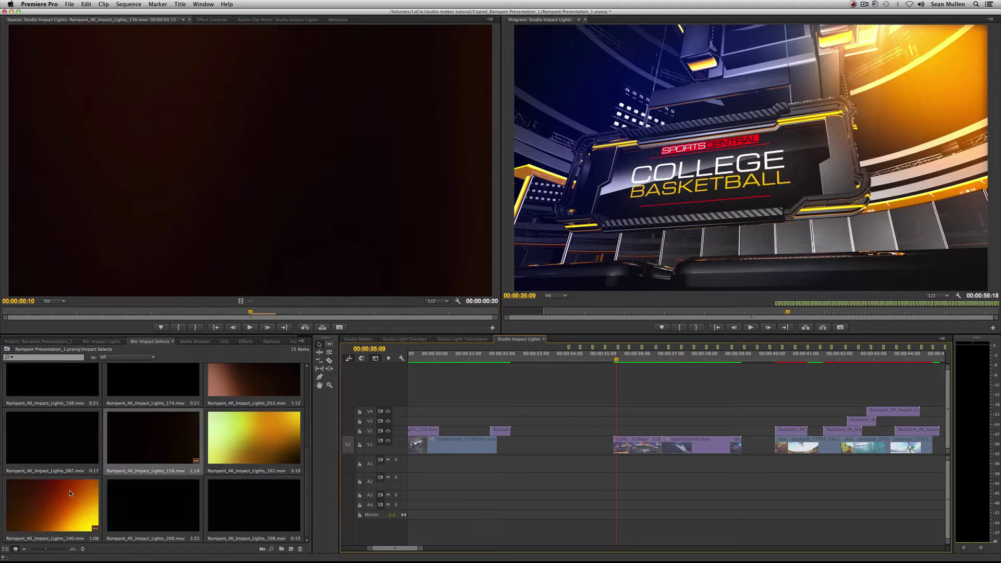
scroll(61, 431, up, 5)
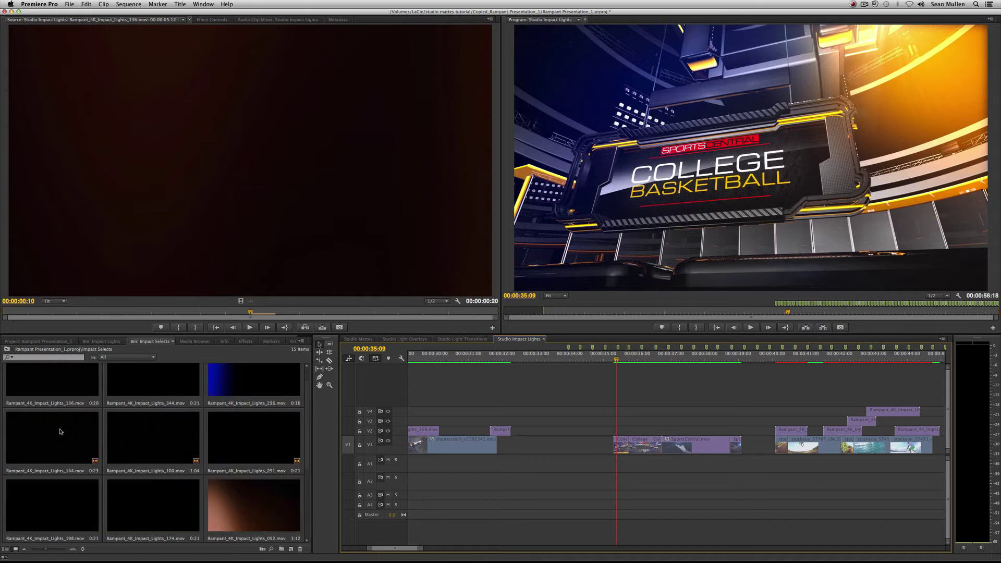
drag(45, 402, 614, 432)
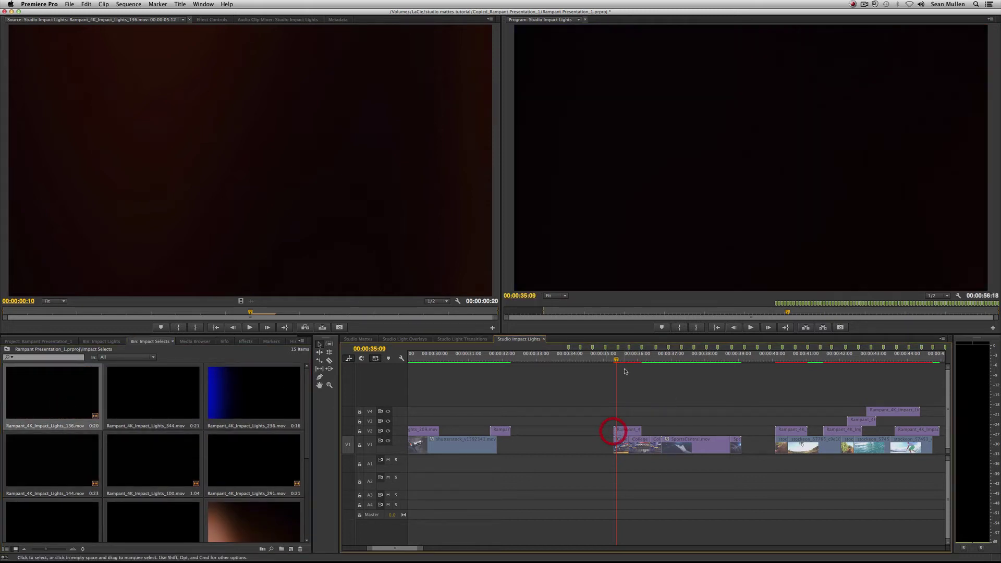
drag(617, 359, 626, 358)
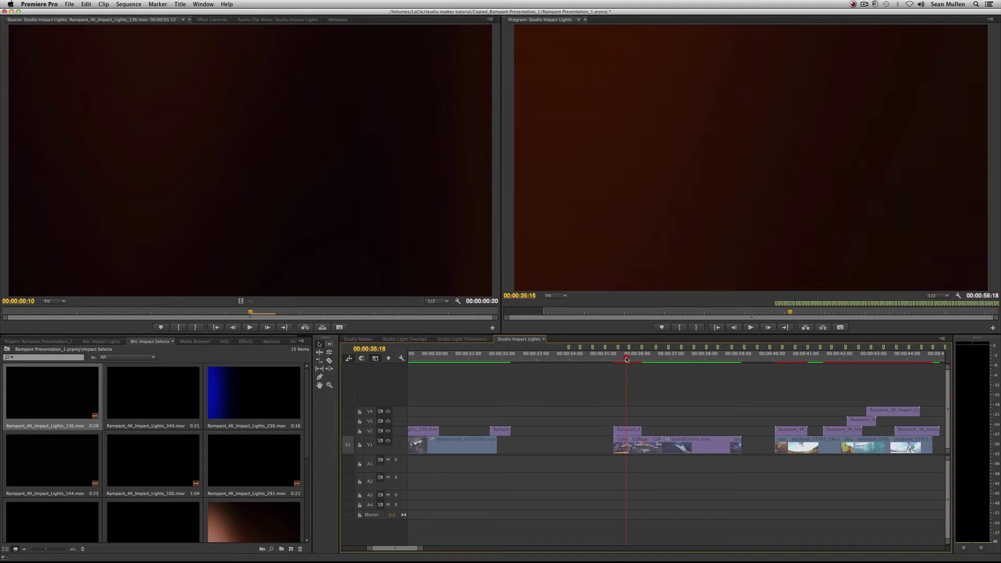
right_click(629, 433)
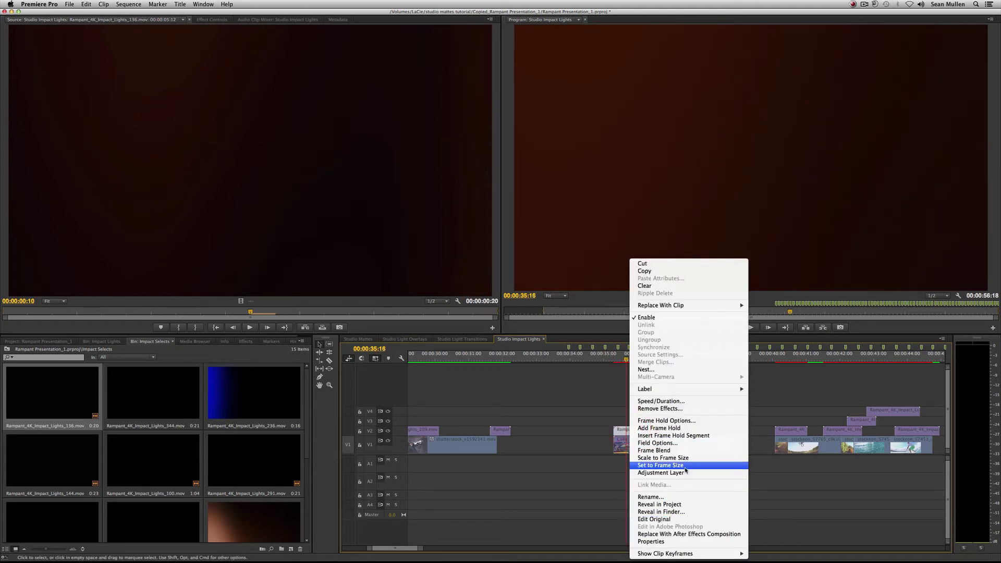
click(686, 466)
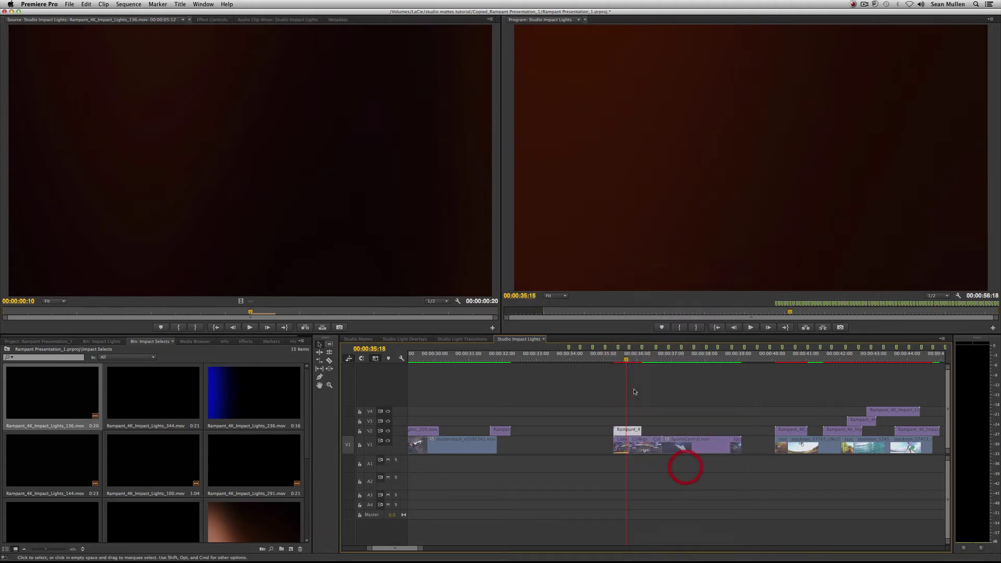
Paste the copied Screen opacity onto the Impact Lights 136 clip on V2 and play back the College Basketball shot.
click(611, 357)
key(space)
click(619, 357)
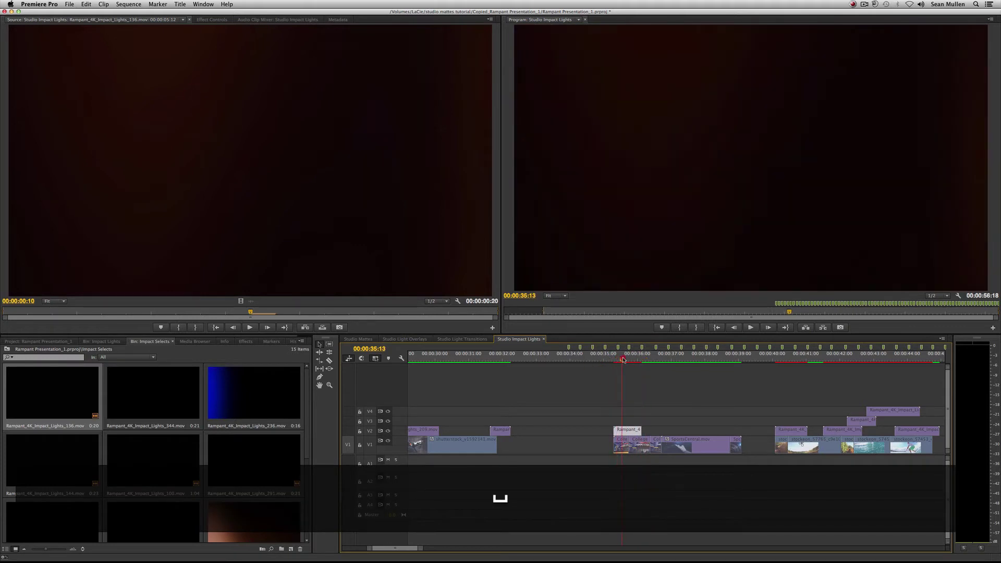
right_click(630, 433)
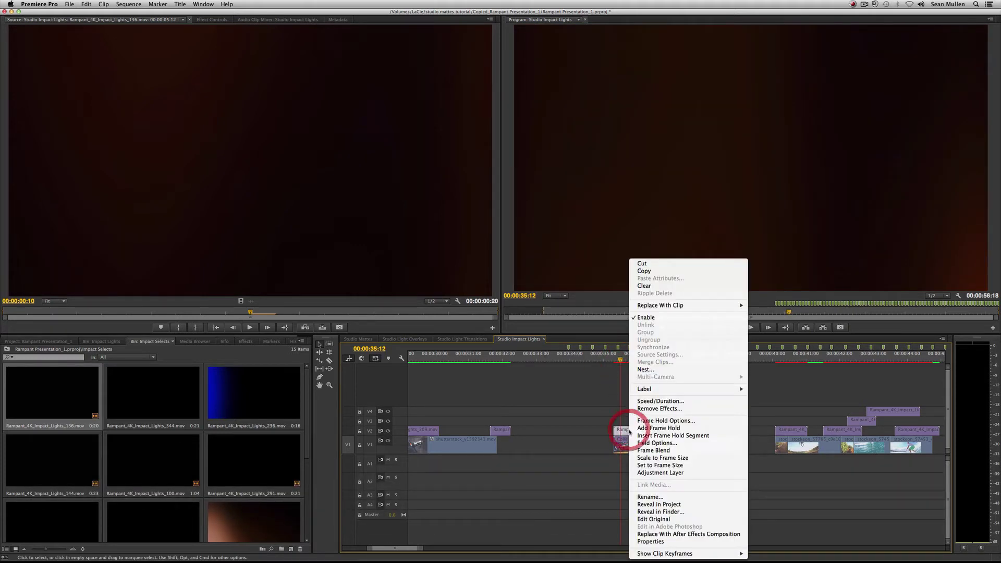
click(611, 426)
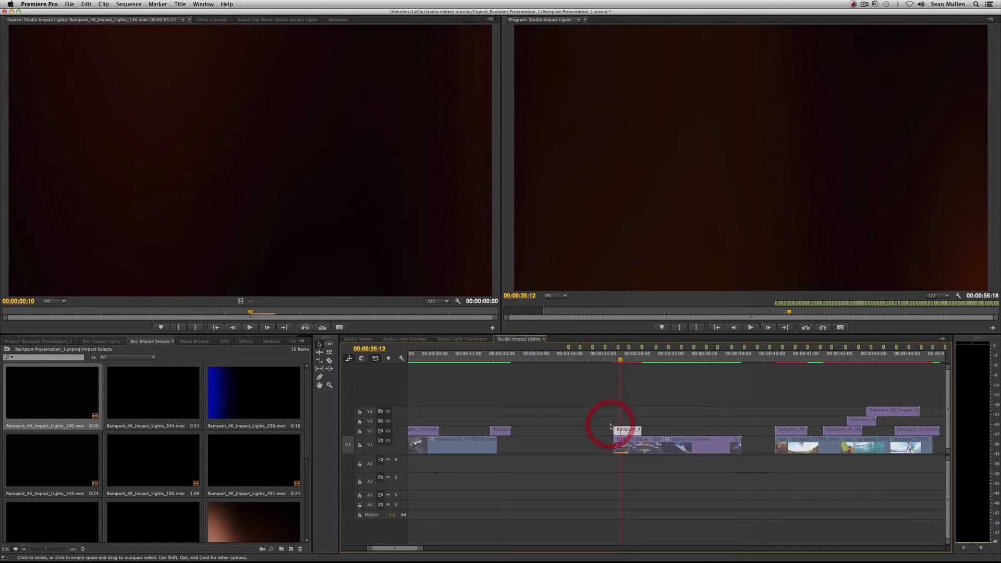
key(super+v)
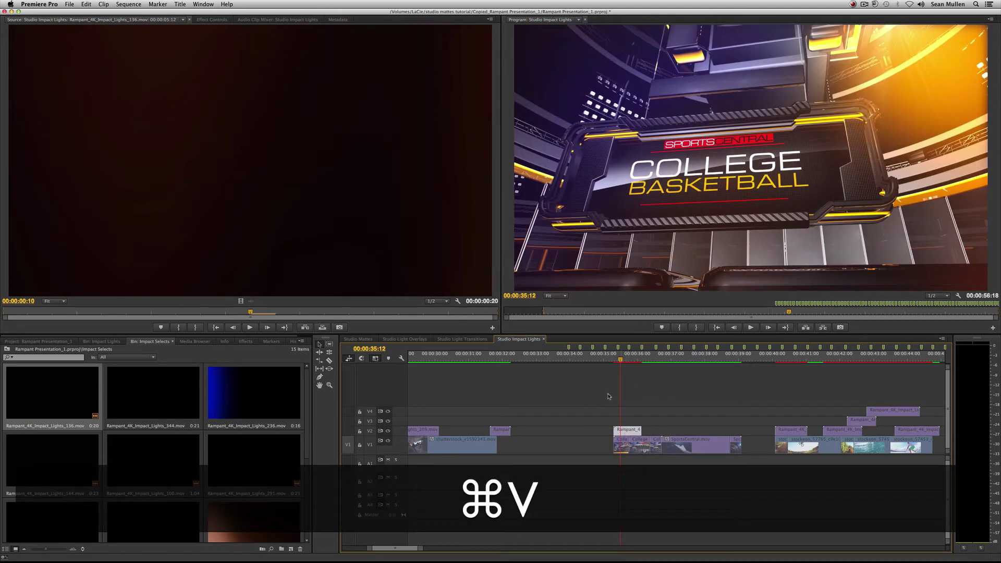
key(space)
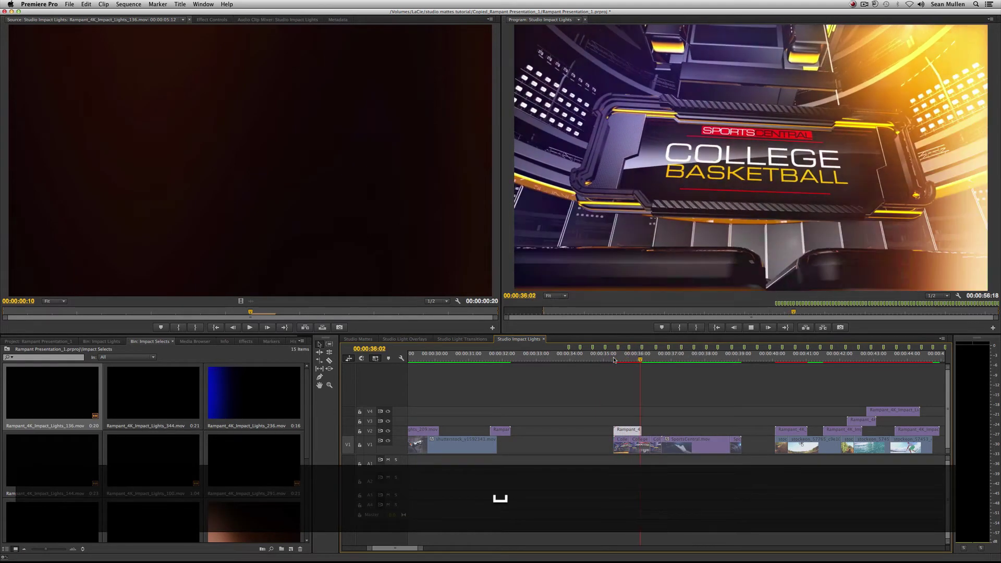
key(space)
Place Rampant_4K_Impact_Lights_100 on V3 around 00:00:36:09 over the cut to the SportsCentral logo, paste the Screen opacity, and play it back.
drag(617, 358, 652, 362)
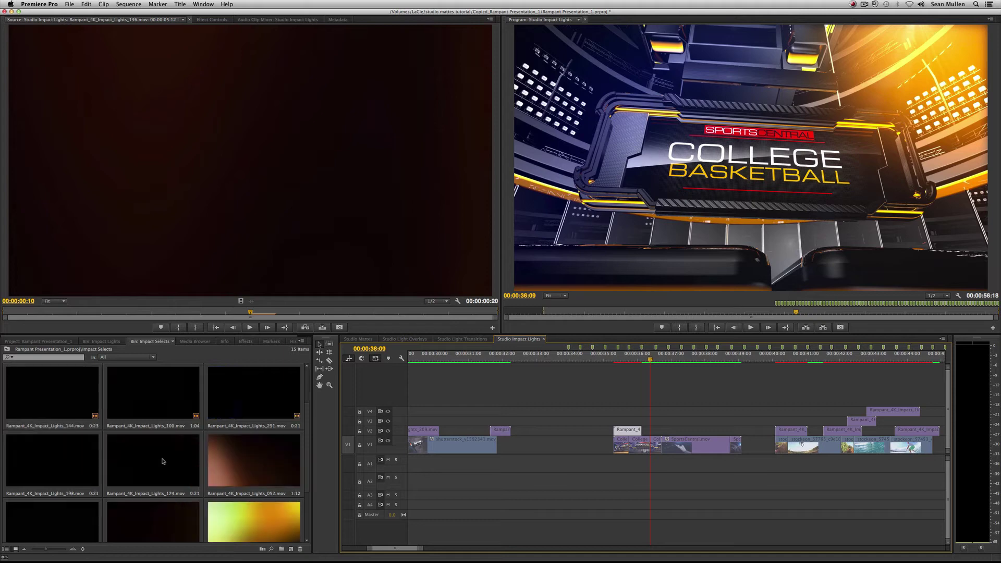
drag(165, 460, 647, 422)
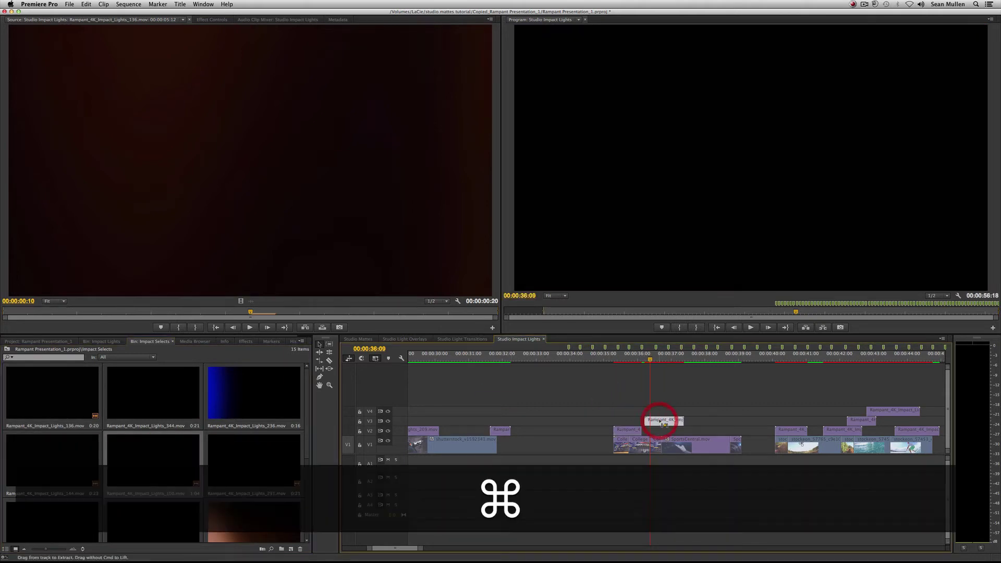
key(super+v)
key(super+space)
key(space)
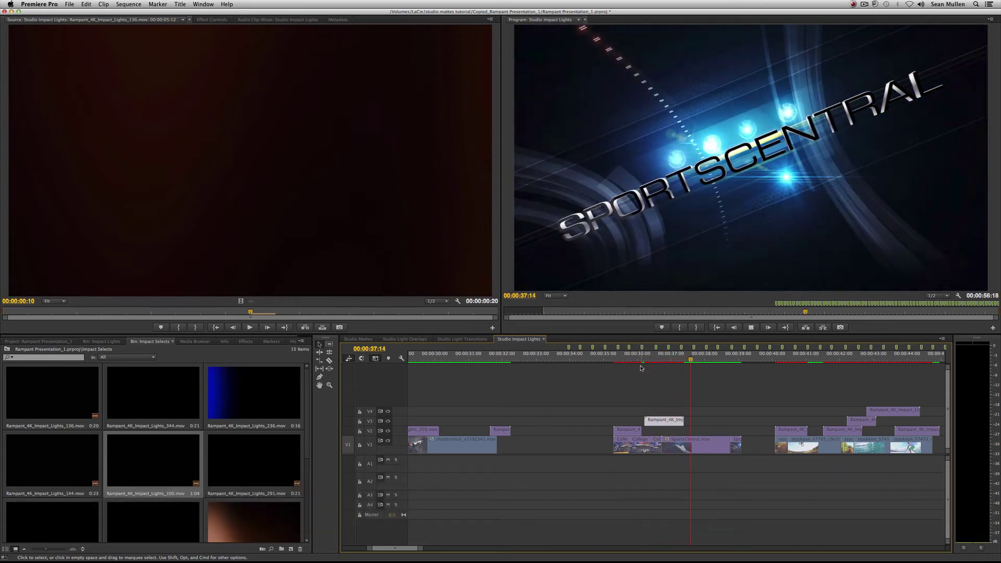
Play back the SportsCentral opening with its impact lights from 00:00:35:07.
drag(635, 358, 614, 359)
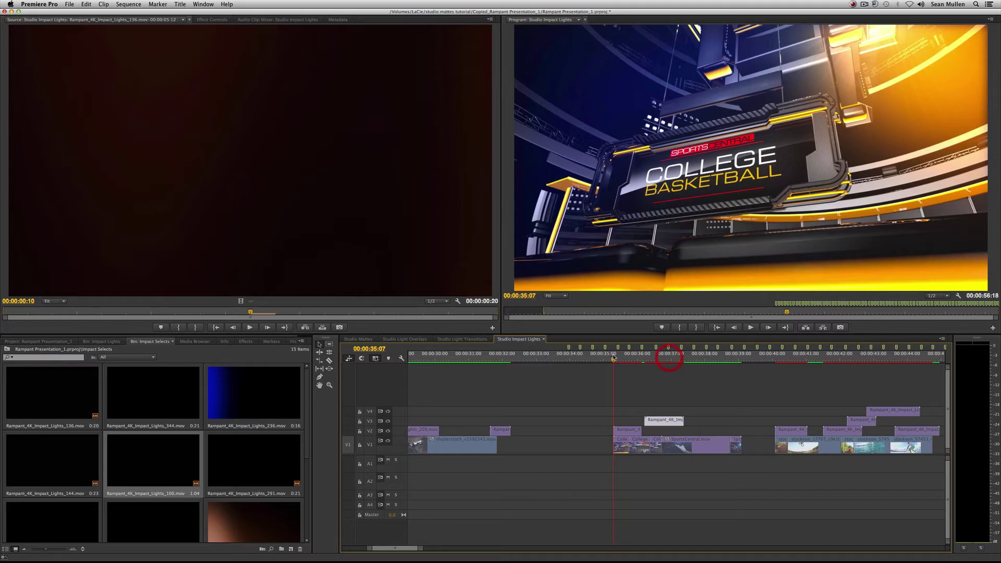
key(space)
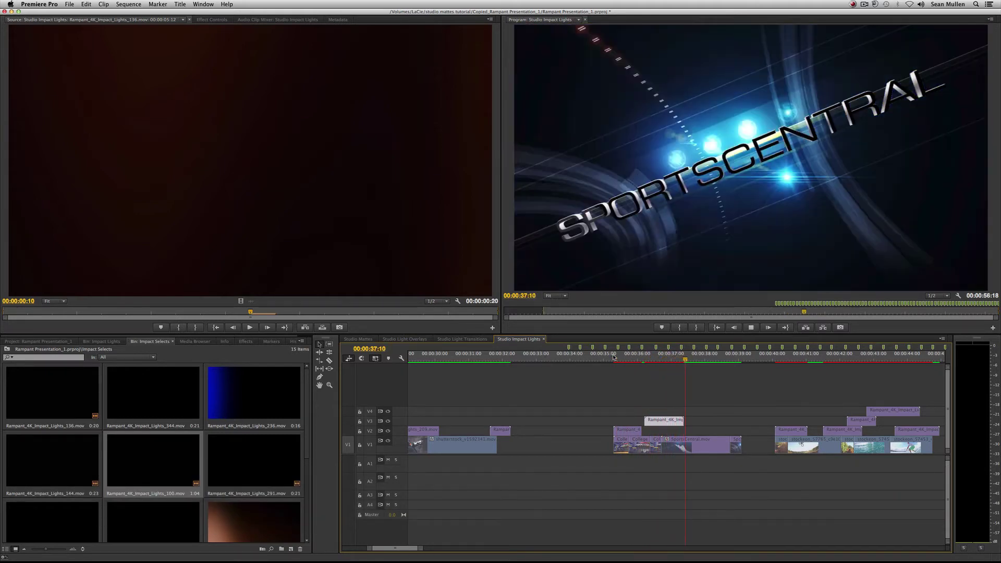
key(space)
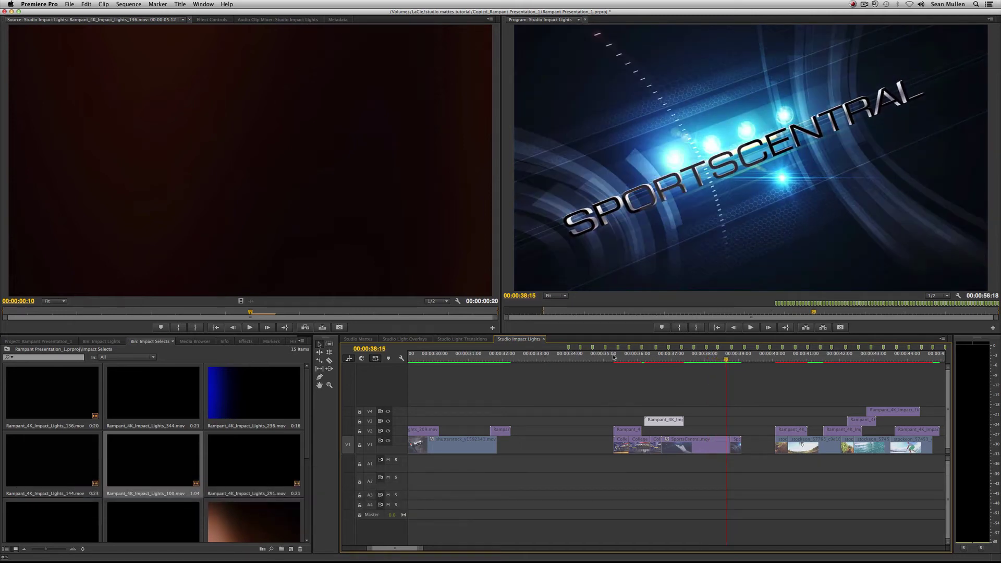
Play through the band performance edit and park at the cut to the singer around 00:00:51:22.
mouse_move(400, 548)
mouse_down()
mouse_move(425, 548)
mouse_move(415, 547)
mouse_up()
mouse_move(527, 359)
mouse_down()
mouse_move(561, 358)
mouse_move(533, 359)
mouse_up()
key(space)
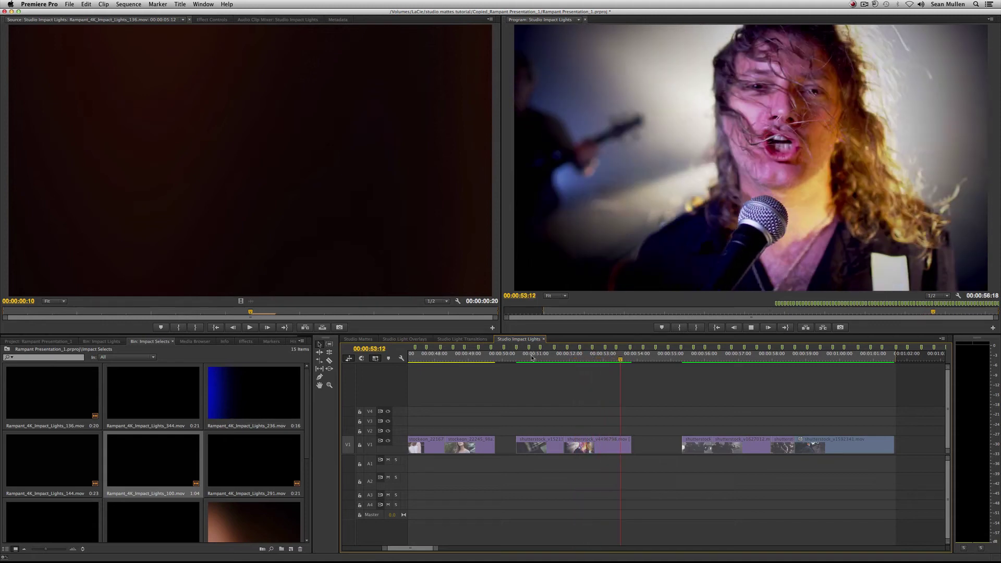
key(space)
click(566, 361)
click(512, 356)
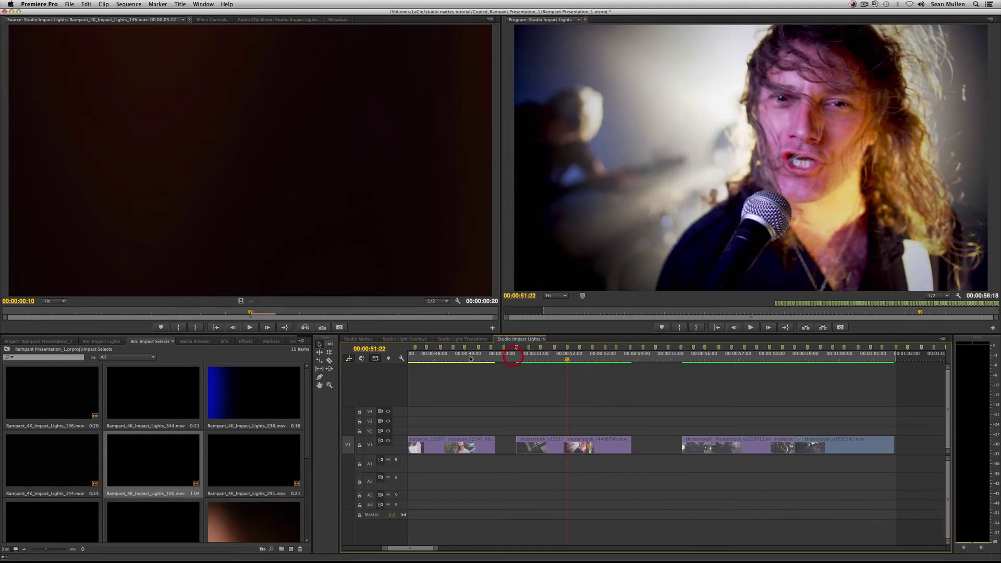
Place Rampant_4K_Impact_Lights_108 on V2 across the cut to the singer with the copied Screen opacity, and play it back.
scroll(271, 480, down, 3)
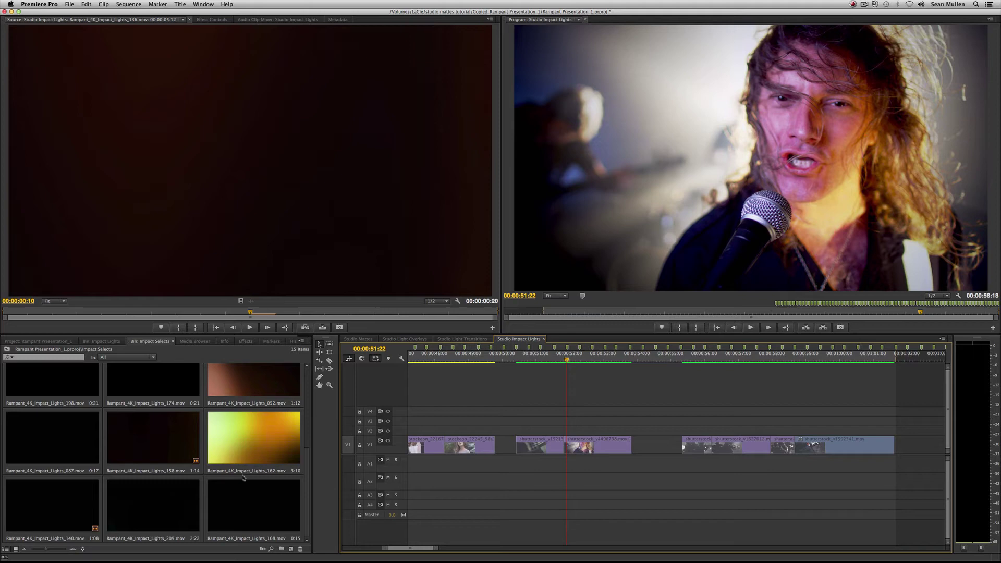
drag(243, 509, 566, 389)
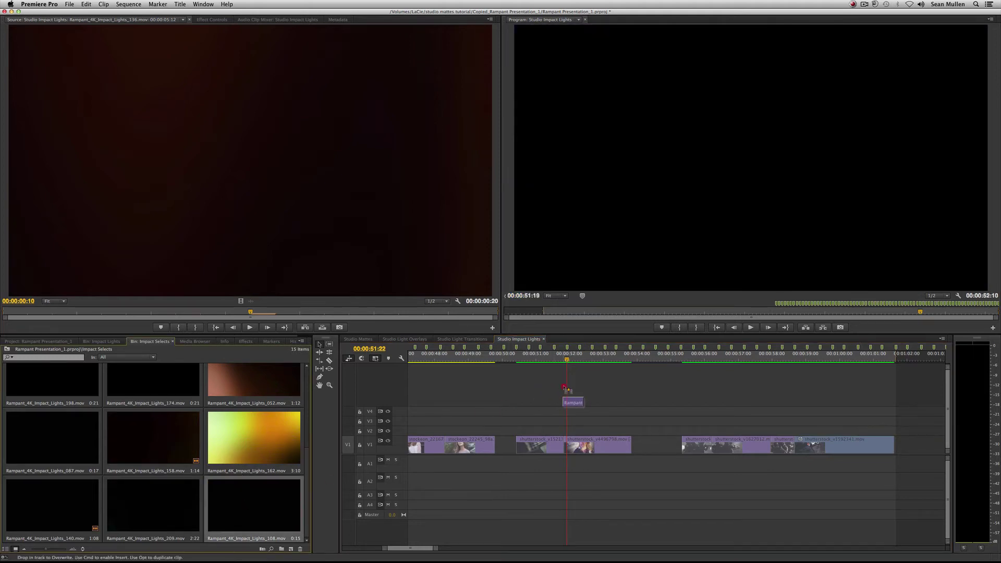
drag(557, 432, 557, 432)
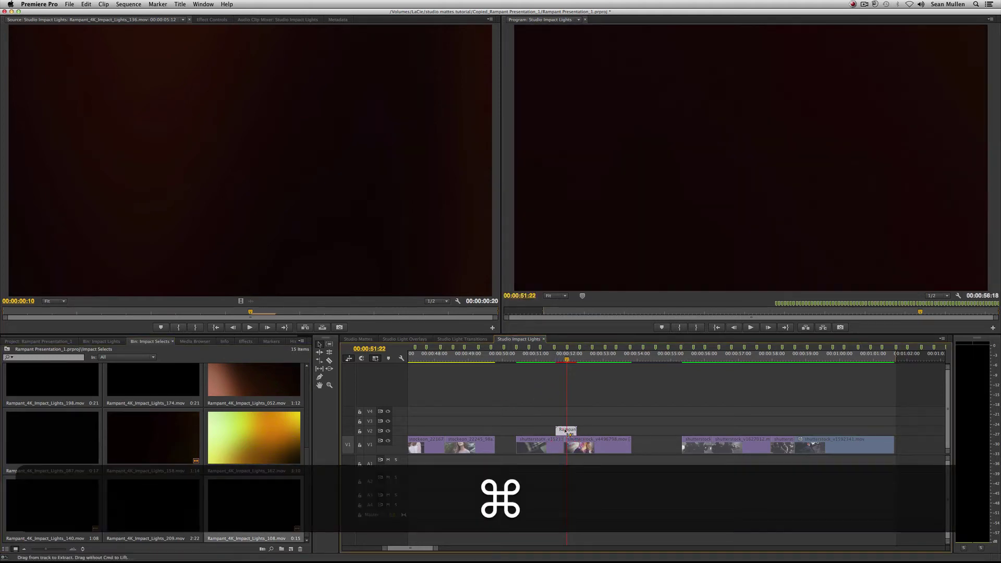
key(super+v)
click(557, 360)
key(space)
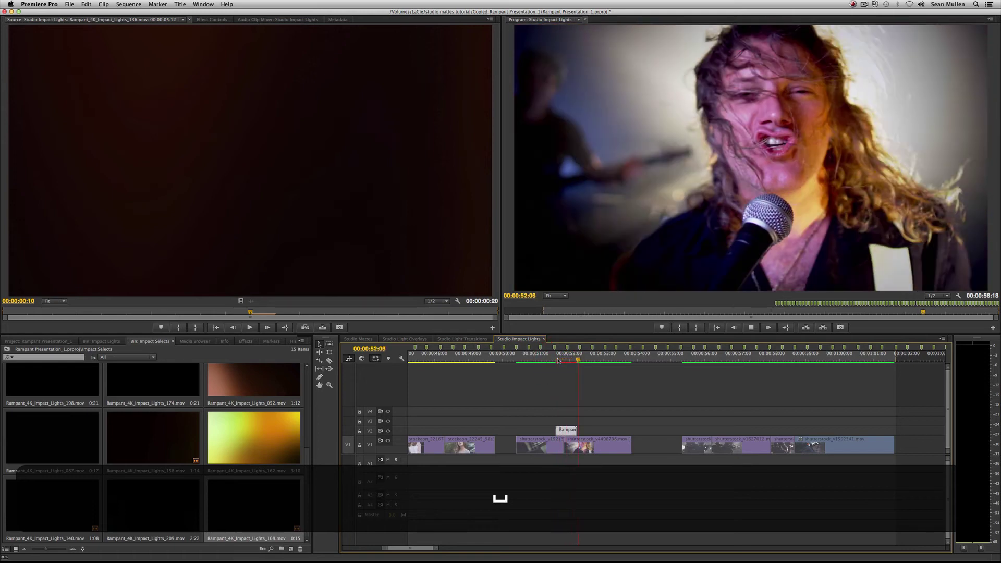
click(556, 360)
click(541, 361)
key(space)
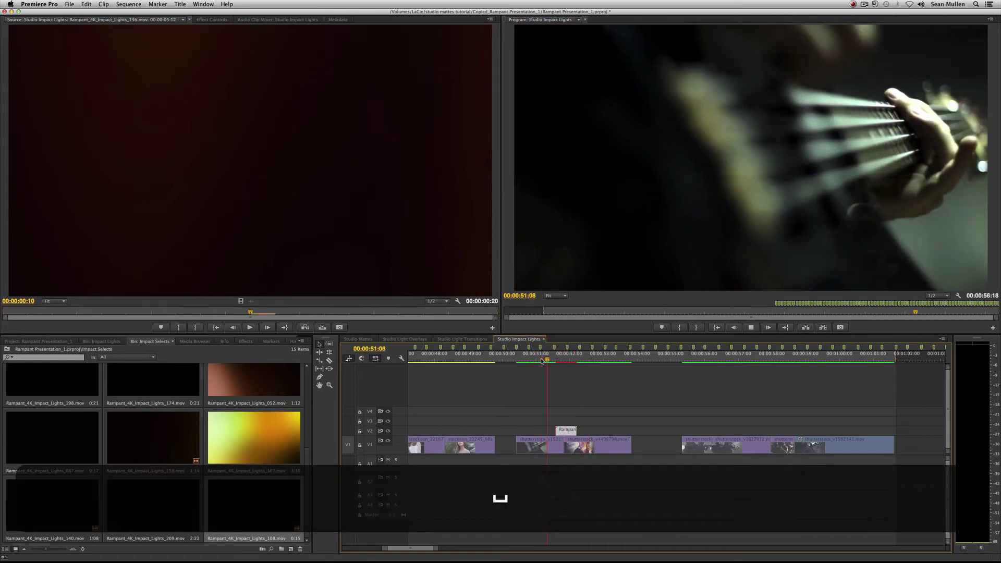
key(space)
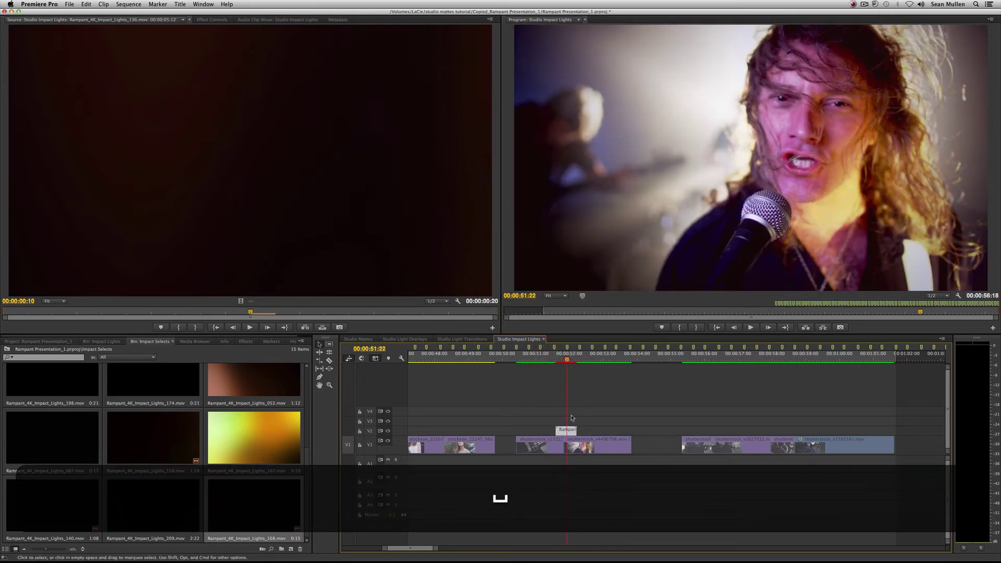
Scale the Impact Lights 108 clip to the frame size and play back the cut to the singer.
right_click(570, 431)
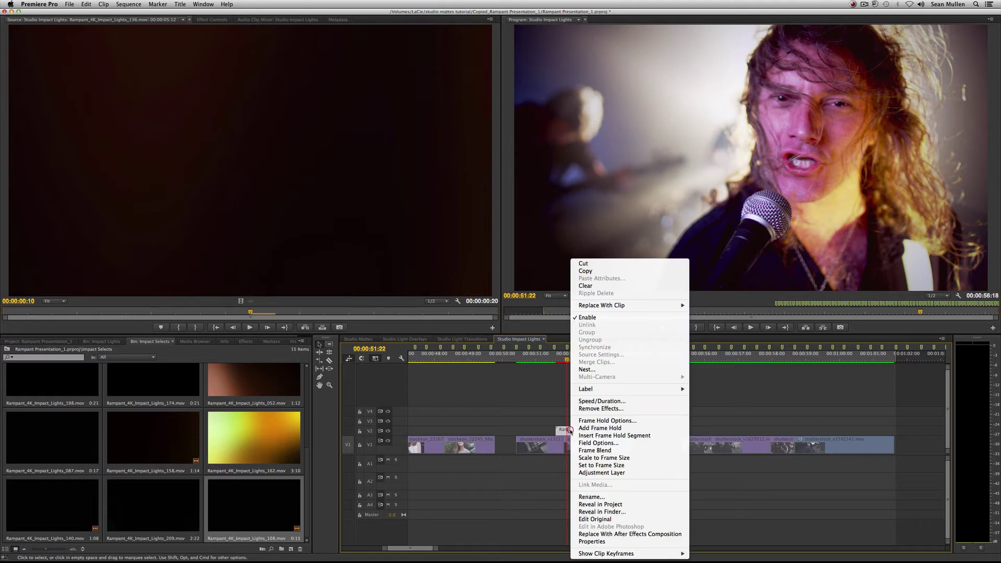
click(612, 457)
click(550, 359)
key(space)
click(551, 359)
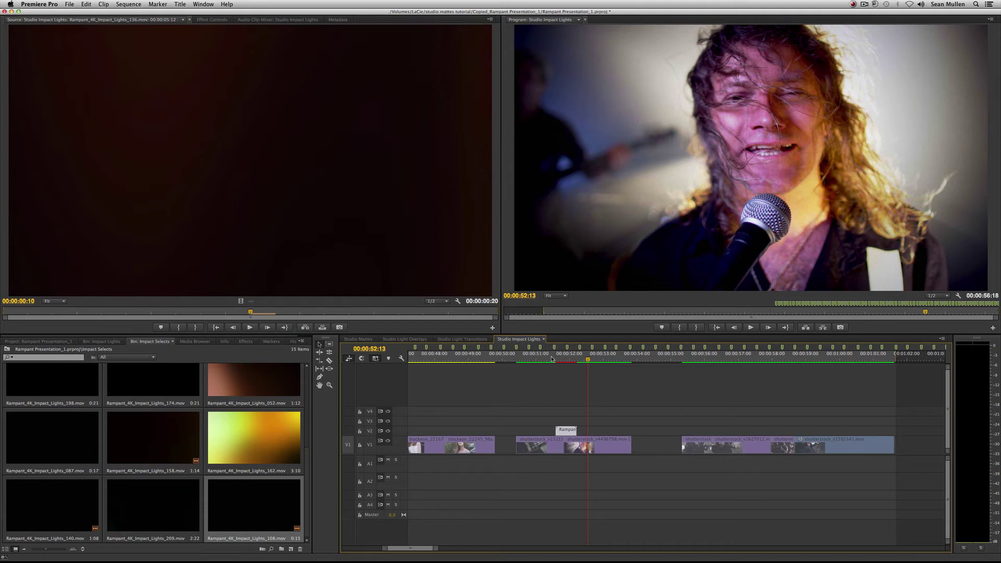
click(552, 359)
key(space)
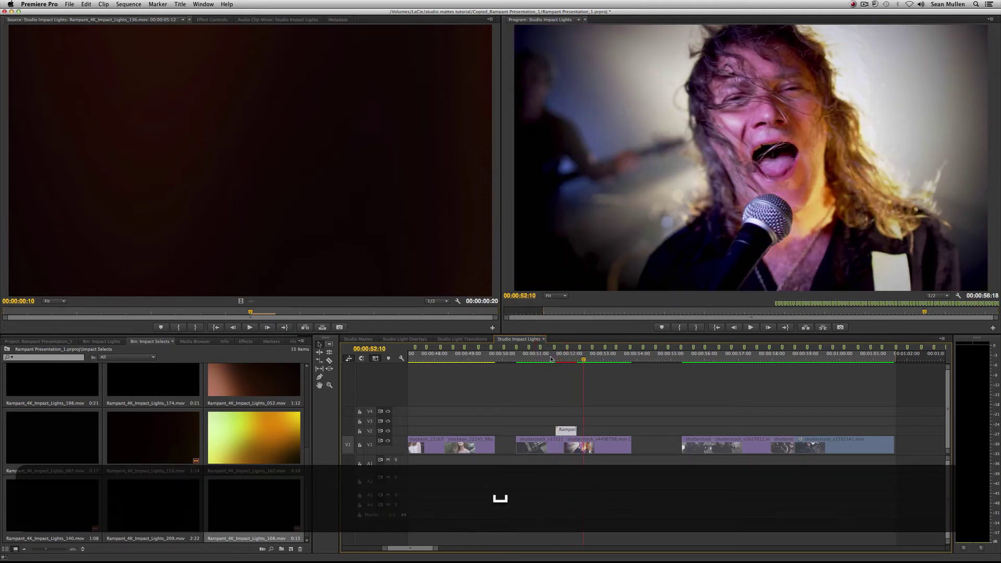
Try Rampant_4K_Impact_Lights_162 on V3 over the singer shot at 00:00:52:10, scaled to frame size with Screen opacity, and delete it.
drag(256, 438, 583, 421)
right_click(598, 420)
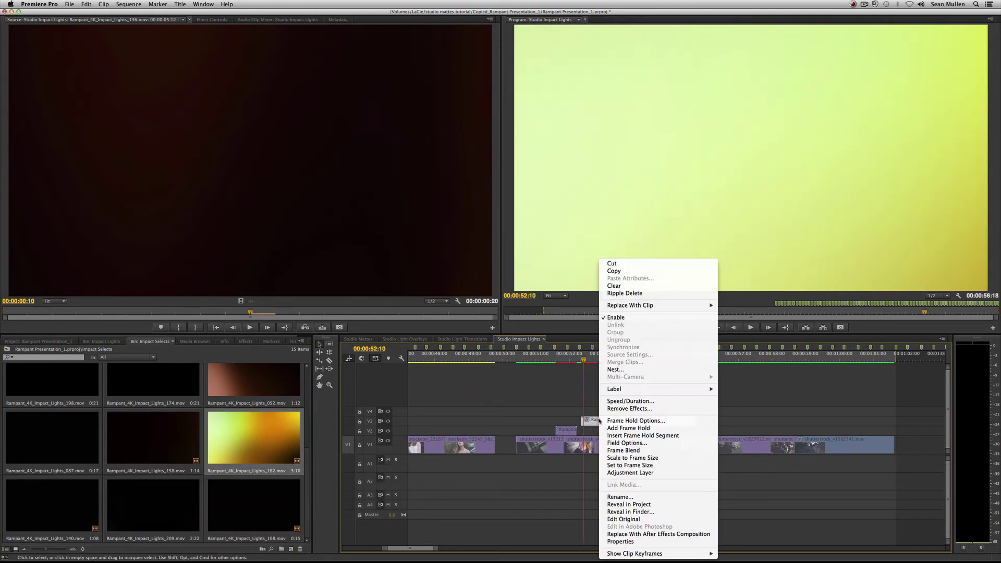
click(616, 457)
key(super+v)
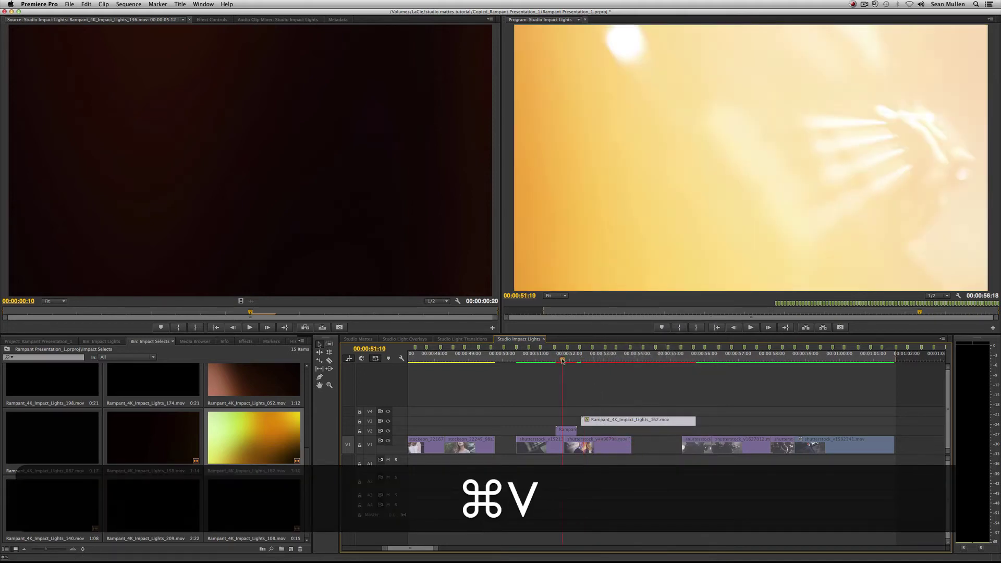
key(space)
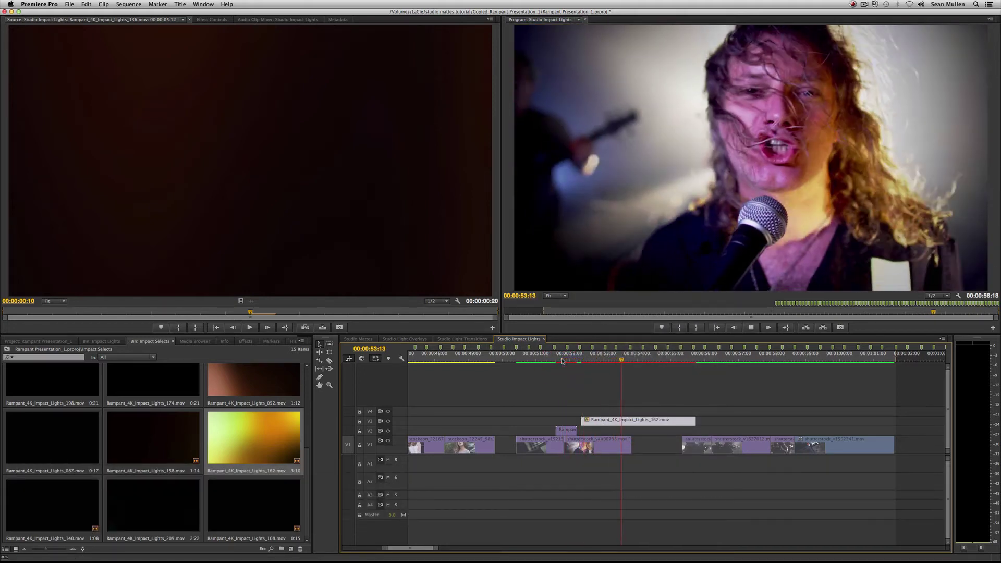
key(space)
click(675, 421)
key(BackSpace)
Try Rampant_4K_Impact_Lights_344 on V2 over the latter part of the singer shot, scaled to the frame size.
scroll(239, 493, up, 3)
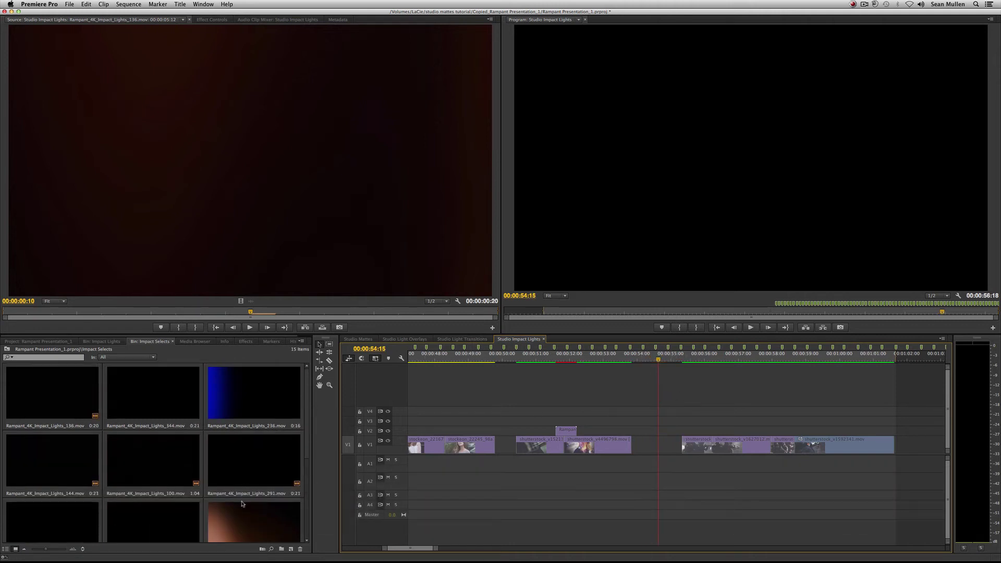
drag(179, 403, 589, 431)
click(603, 359)
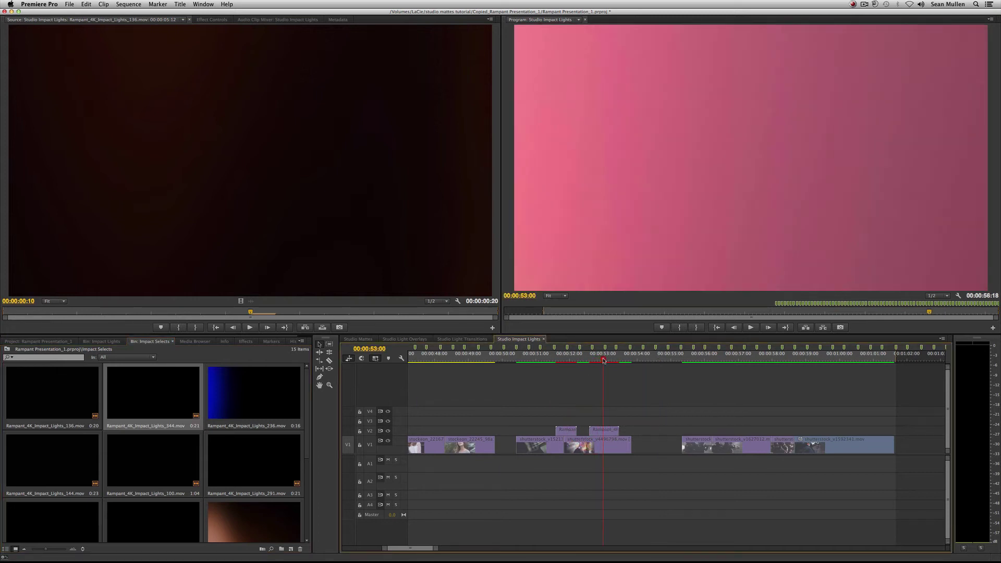
right_click(601, 432)
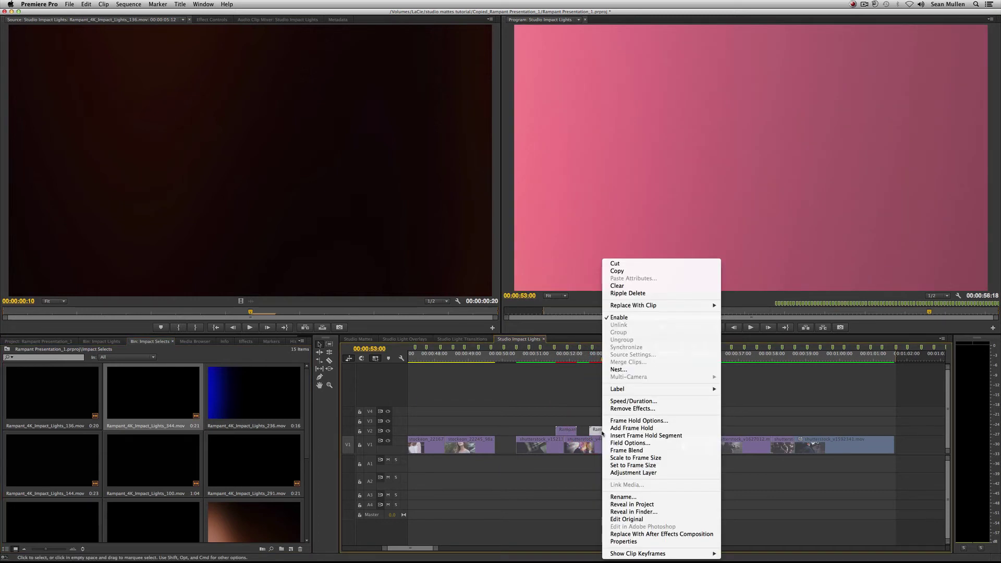
click(642, 458)
click(590, 360)
key(space)
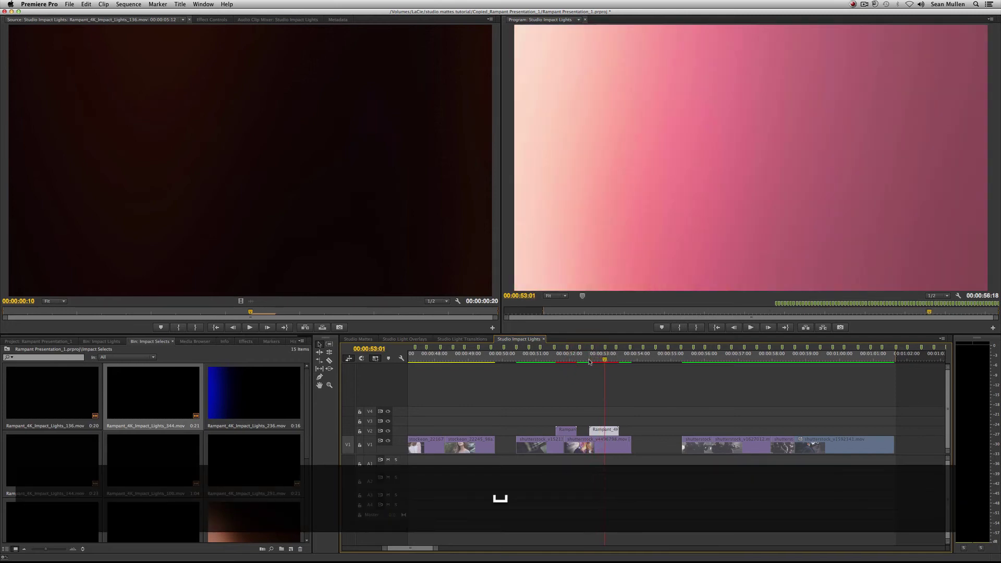
Paste the Screen opacity onto the Impact Lights 344 clip, review it over the singer, and delete the clip.
key(super+v)
key(space)
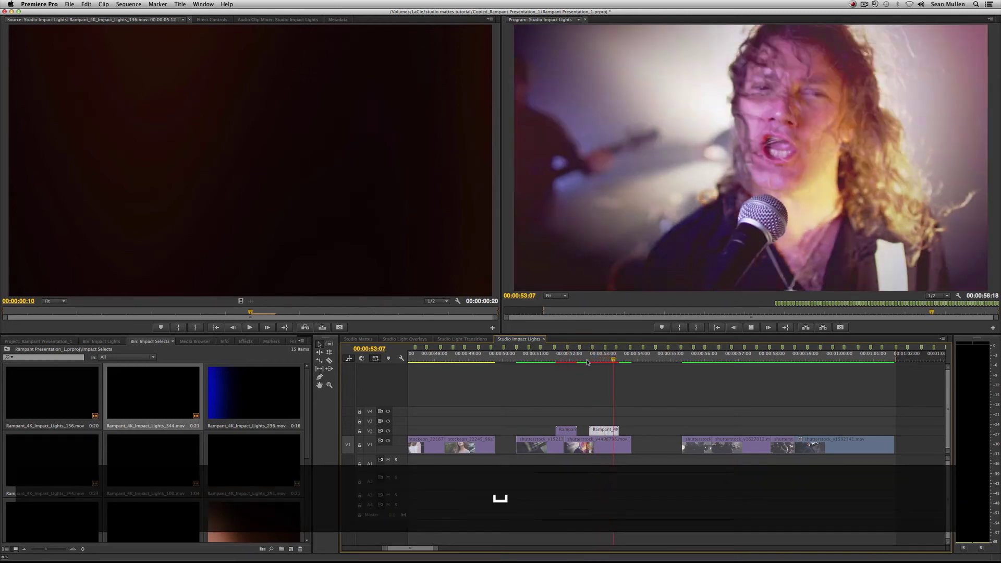
key(space)
click(587, 359)
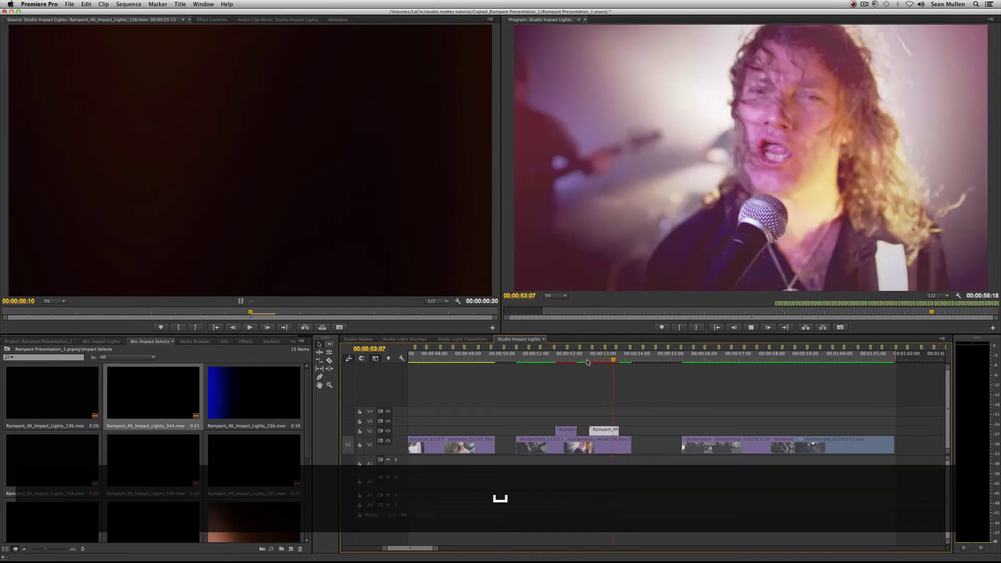
click(607, 361)
drag(608, 363, 606, 364)
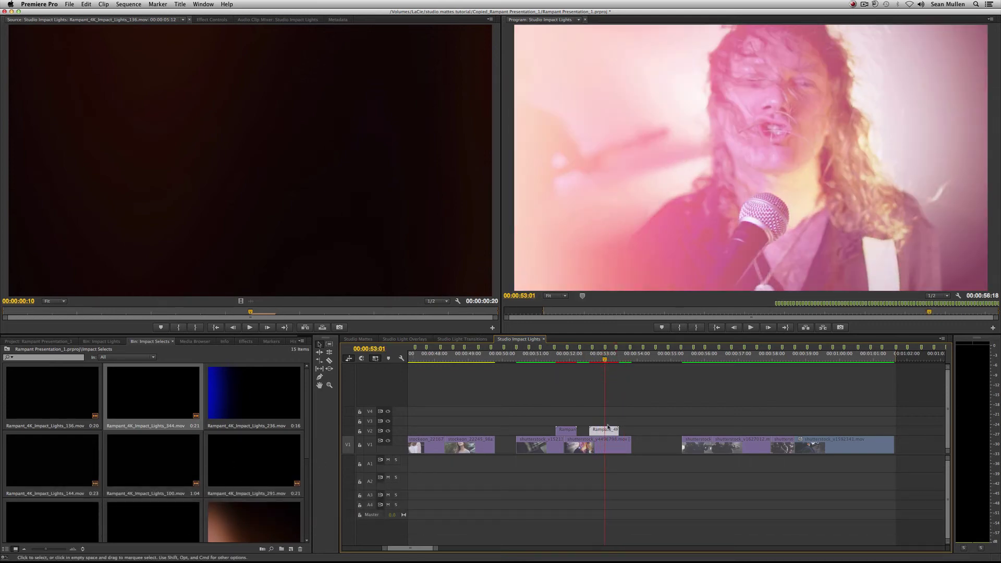
key(BackSpace)
Place Rampant_4K_Impact_Lights_087 on V2 over the singer shot around 00:00:53:01, paste the Screen opacity, and play it back.
scroll(281, 461, down, 5)
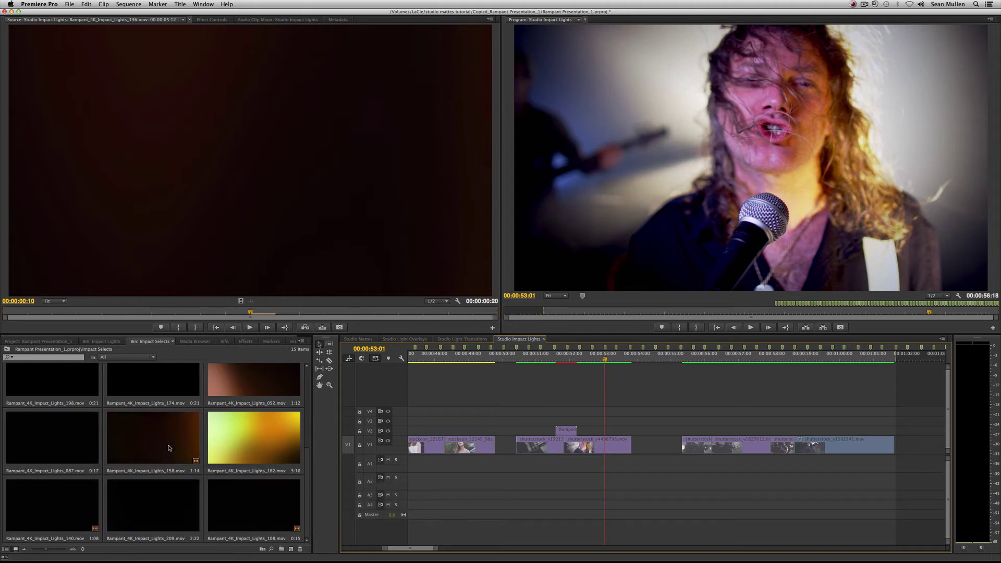
drag(60, 445, 608, 431)
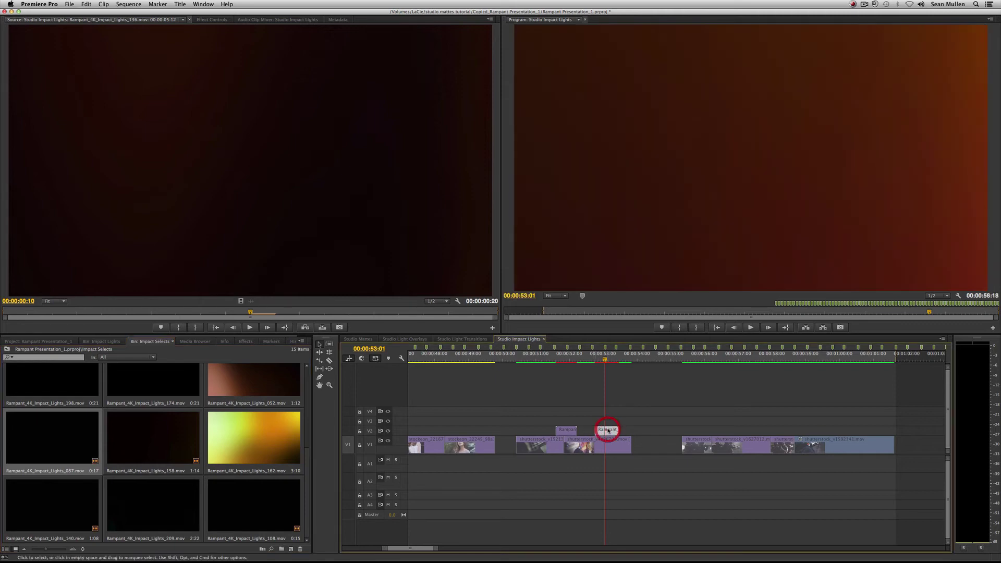
key(super+v)
key(space)
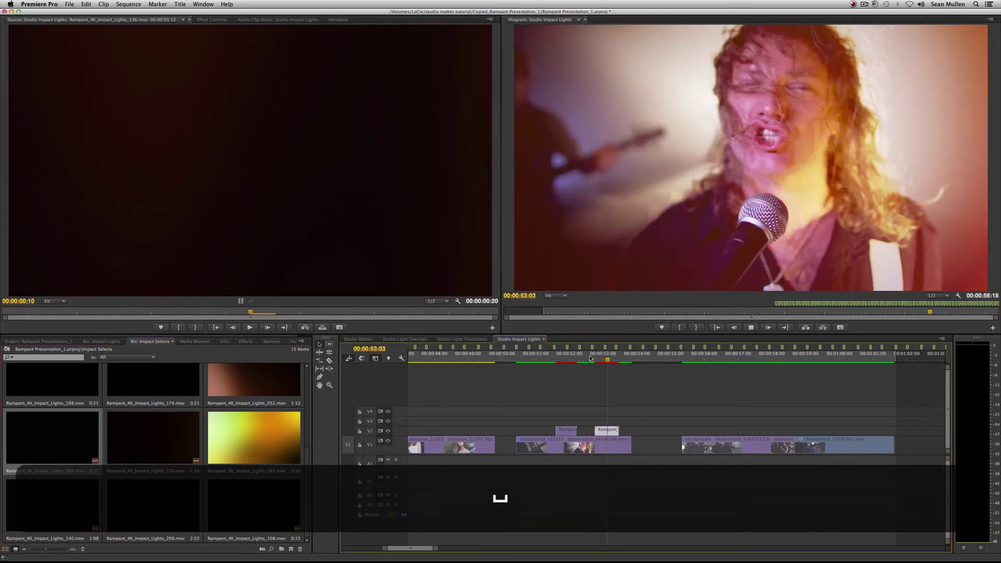
key(space)
click(542, 358)
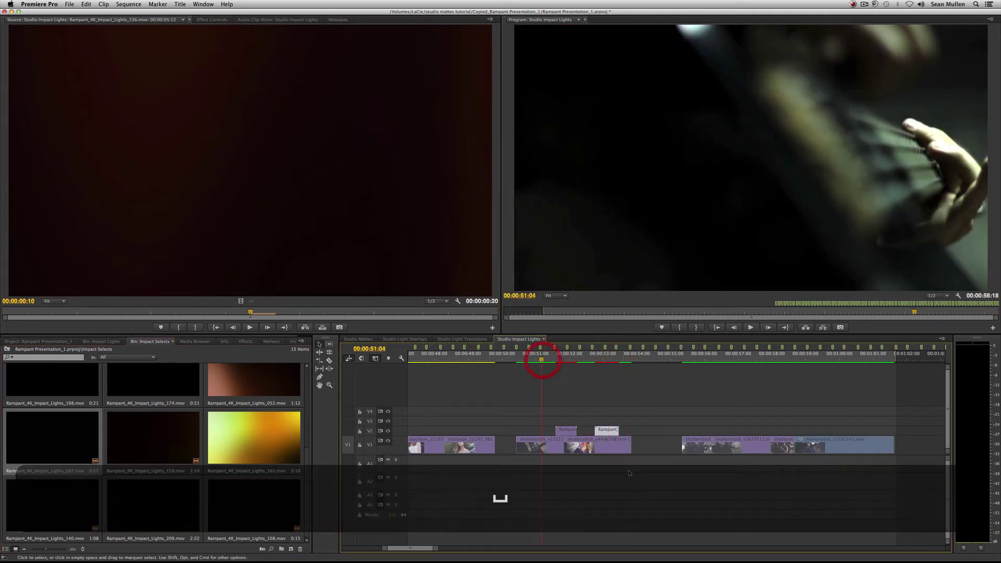
Move the Impact Lights 087 clip to the start of the bass guitar shot on V2 and play the band edit.
drag(606, 430, 530, 434)
click(512, 359)
key(space)
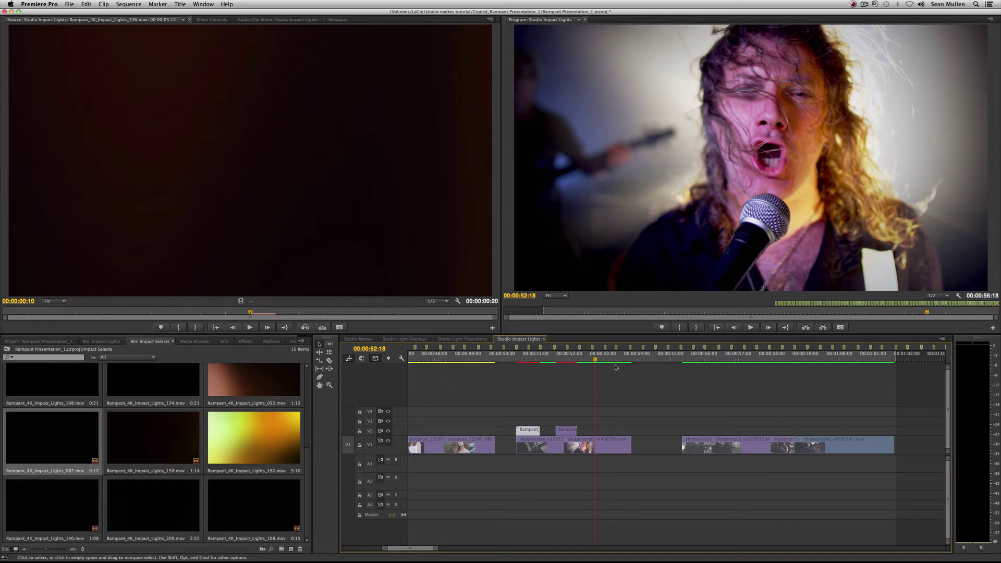
Play the beauty edit from the makeup shot through to the outdoor shot of the long-haired woman.
drag(566, 364, 494, 368)
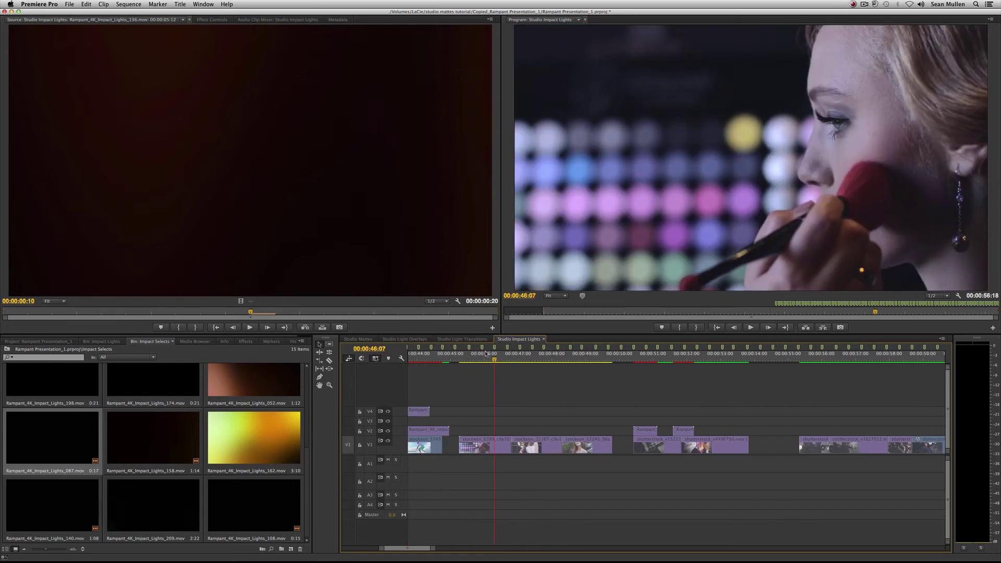
click(461, 356)
key(space)
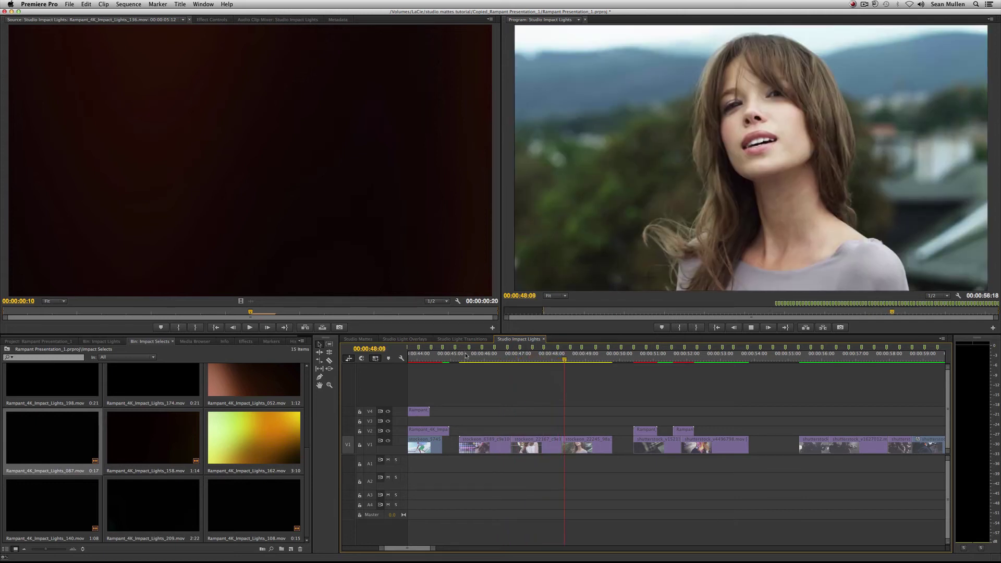
key(space)
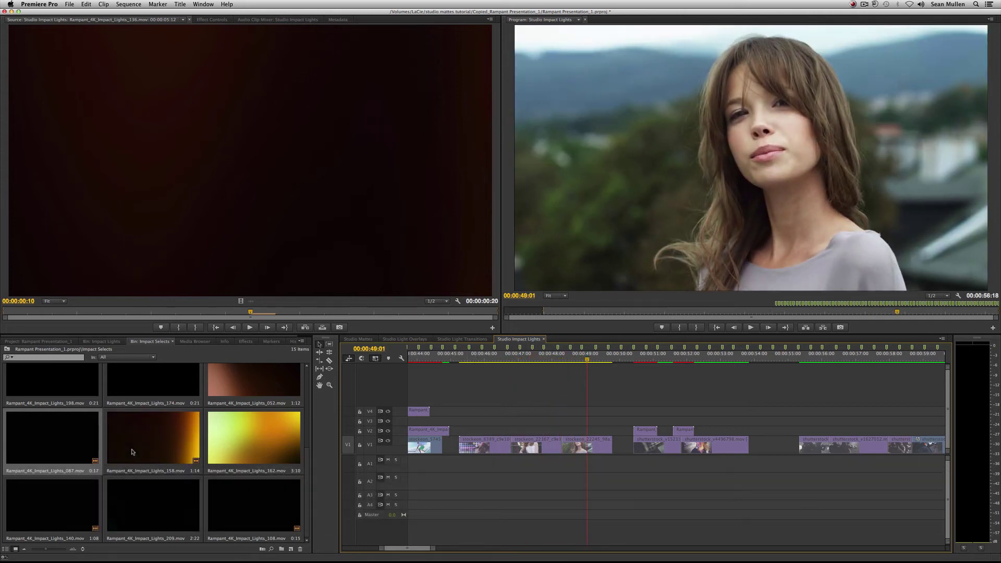
Place Rampant_4K_Impact_Lights_236 on V2 over the end of the outdoor woman shot around 00:00:48:23 and apply Set to Frame Size.
scroll(127, 453, up, 3)
drag(260, 398, 586, 434)
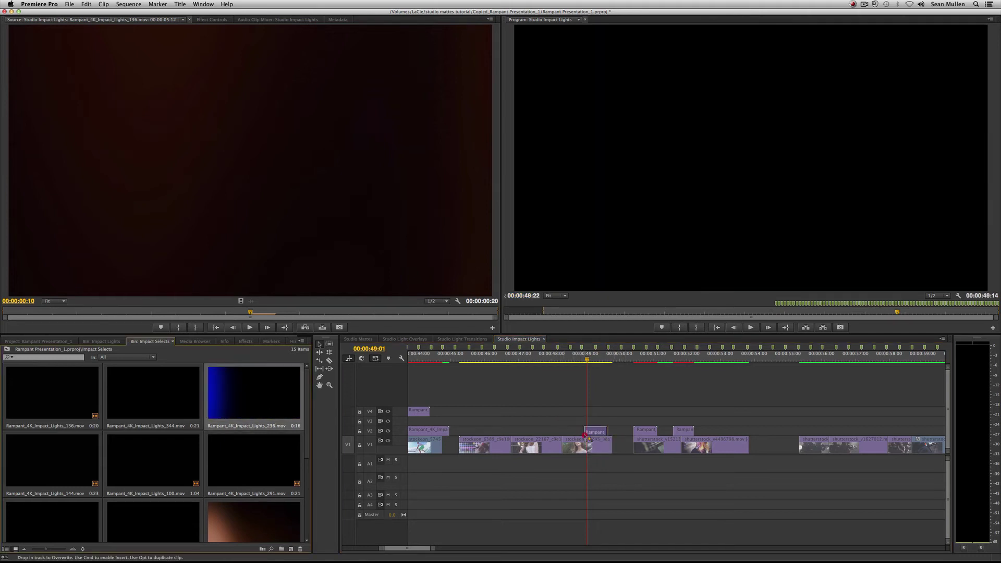
drag(580, 437, 578, 435)
click(584, 359)
right_click(590, 433)
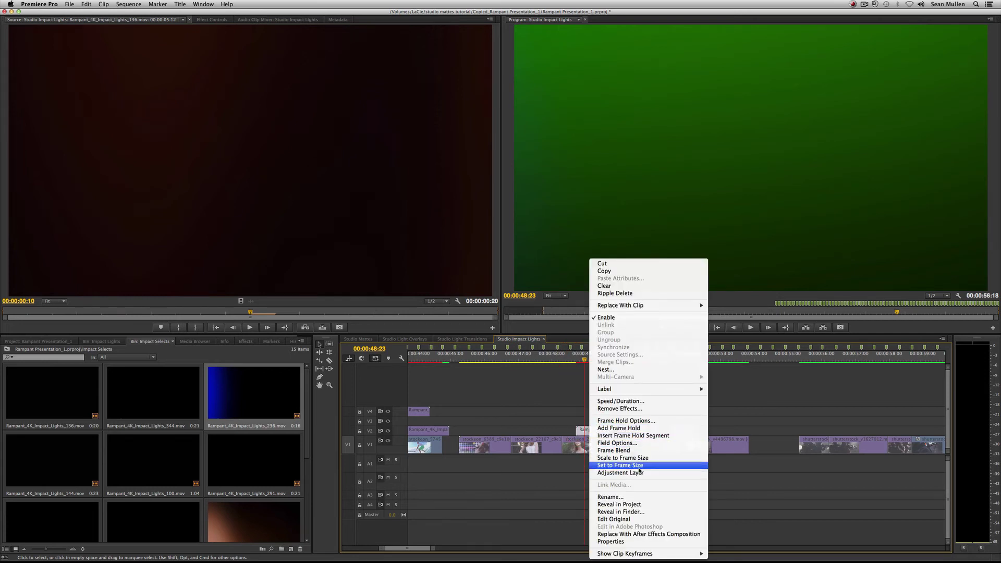
click(646, 466)
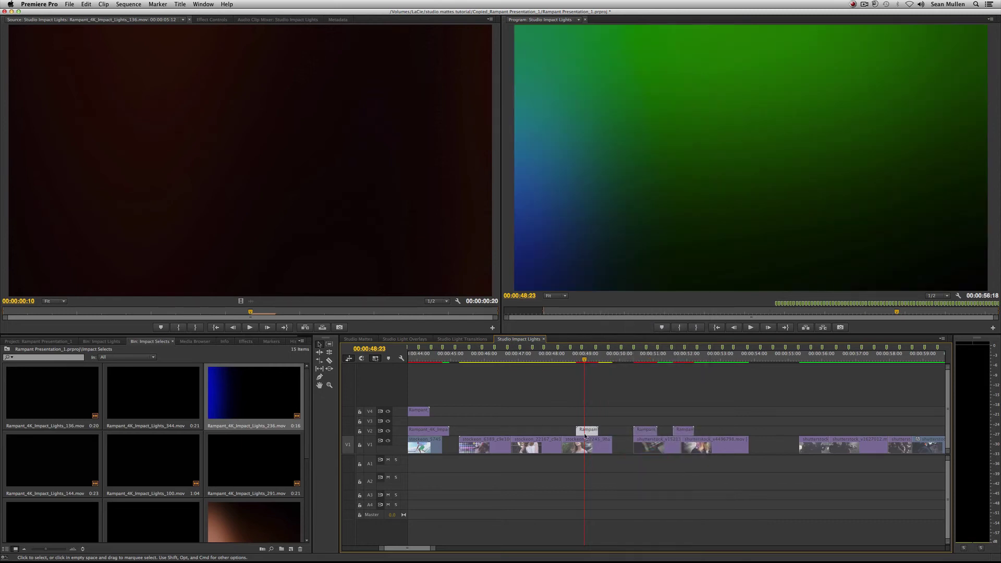
Paste the Screen opacity onto the Impact Lights 236 clip on V2 and play it back.
key(super+v)
key(space)
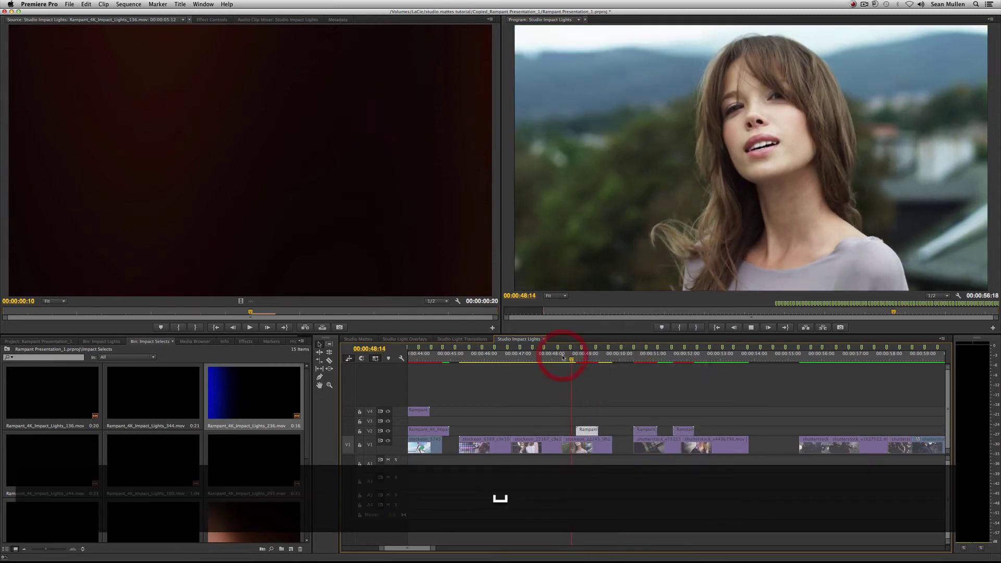
key(space)
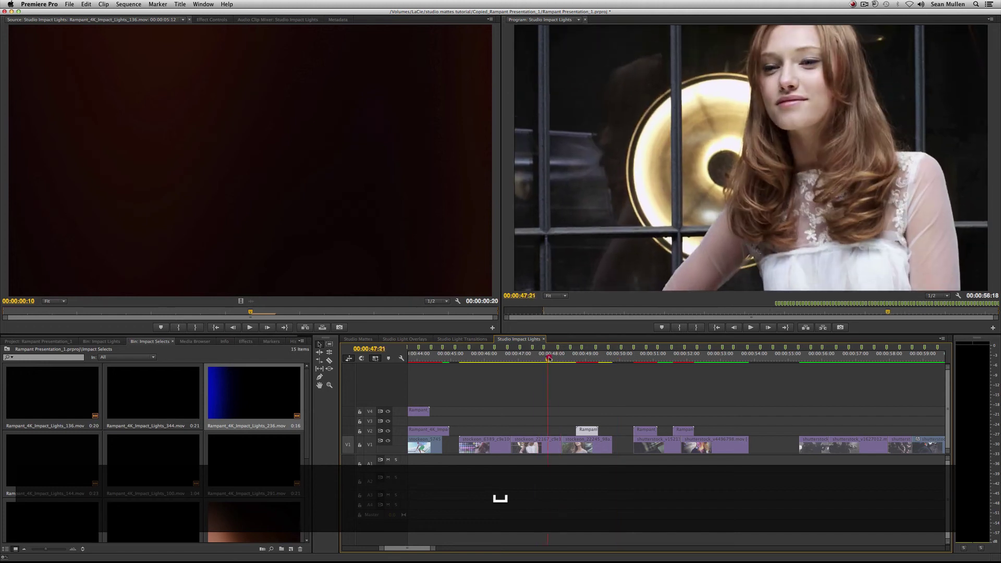
Move the Impact Lights 236 clip over the cut into the outdoor woman shot on V2 and play it back.
click(564, 359)
drag(588, 431, 565, 430)
click(547, 358)
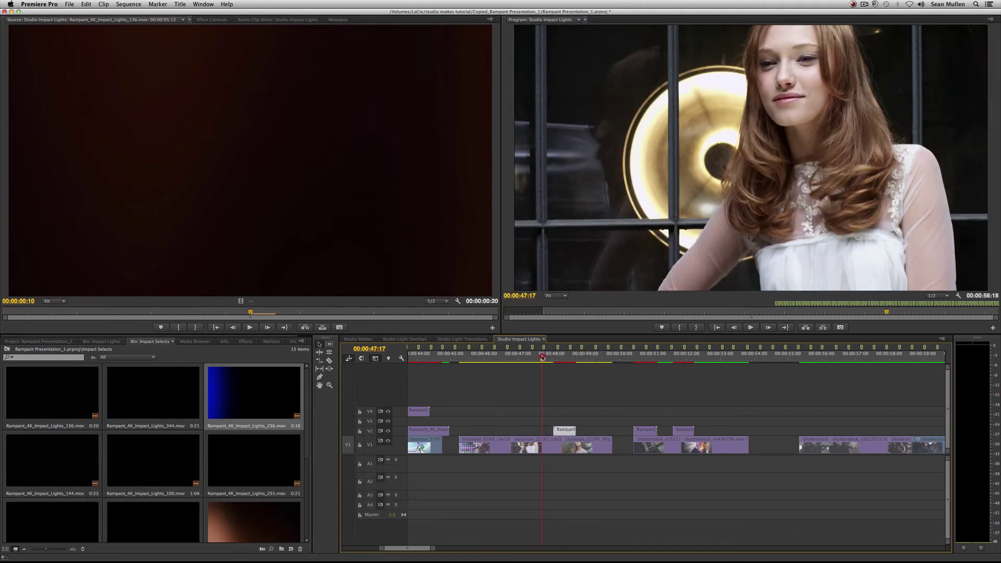
key(space)
key(space)
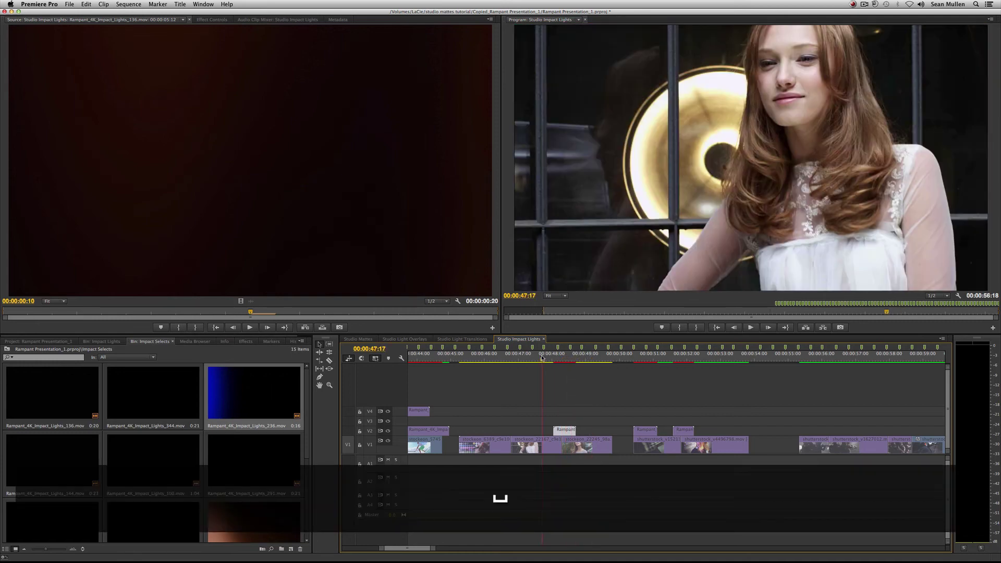
key(space)
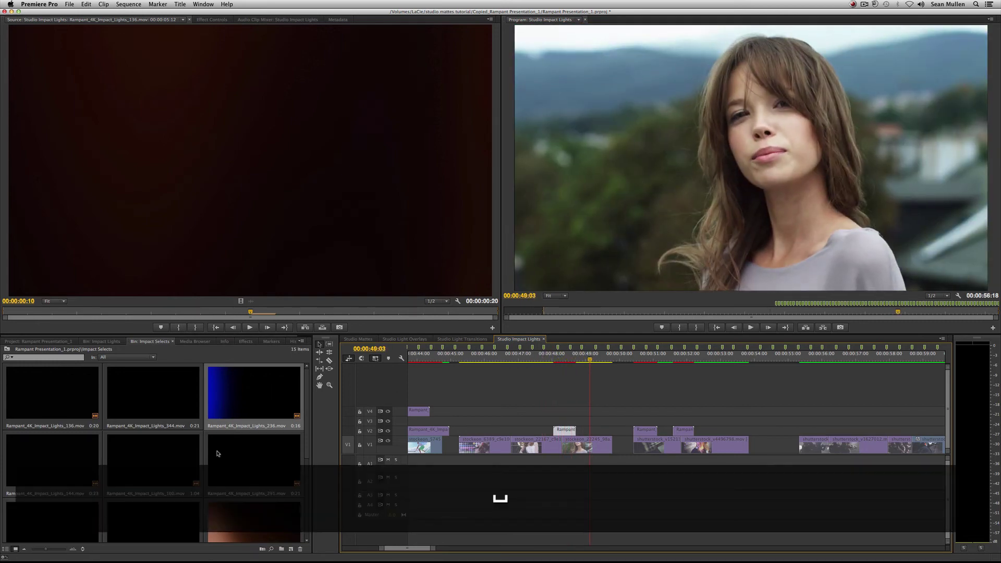
Place Rampant_4K_Impact_Lights_344 on V2 over the cut from the makeup shot to the window shot and apply Scale to Frame Size.
scroll(270, 509, down, 5)
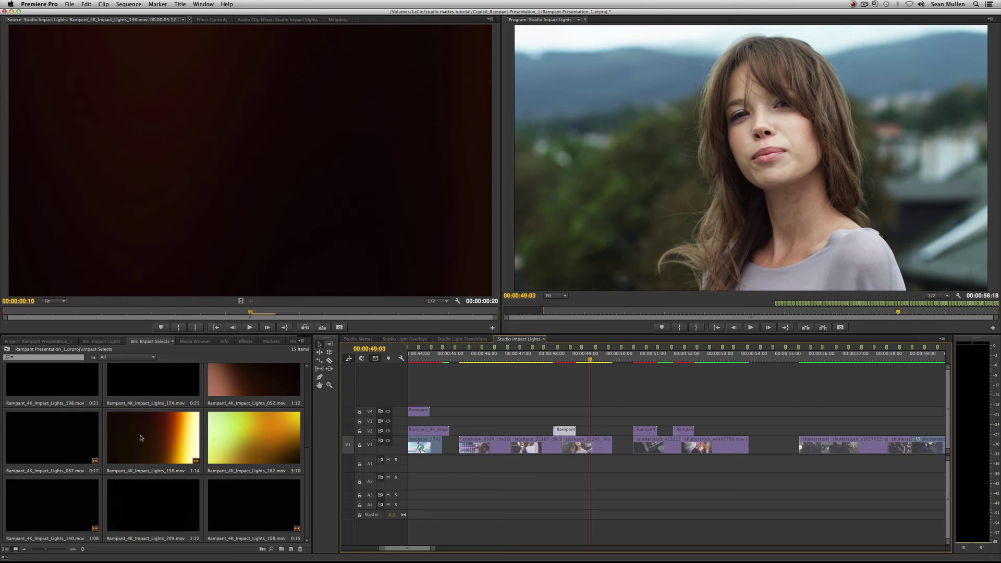
scroll(113, 436, up, 5)
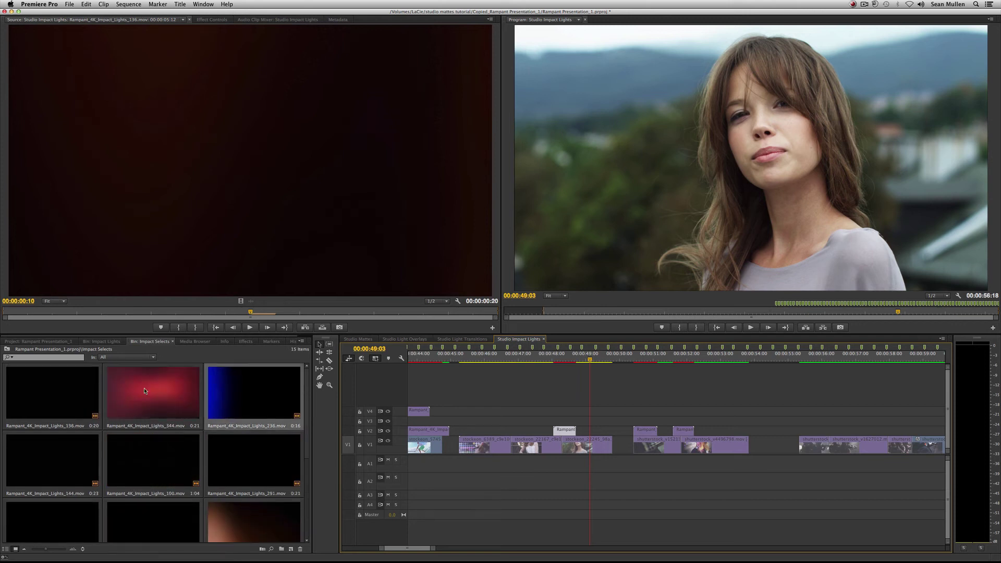
drag(158, 391, 439, 415)
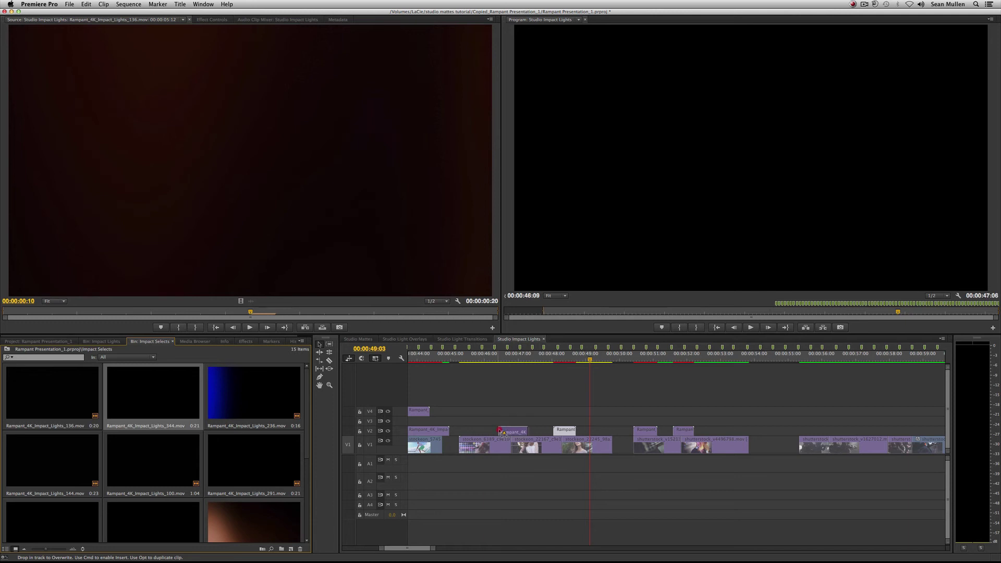
drag(502, 430, 503, 430)
drag(509, 358, 513, 356)
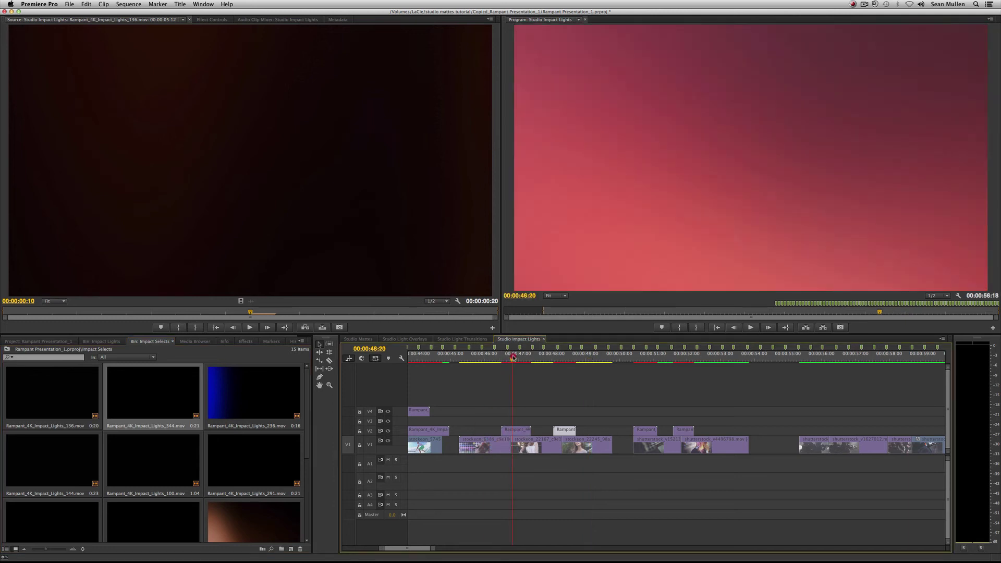
right_click(517, 431)
click(542, 458)
Paste the Screen opacity onto the Impact Lights 344 clip and play the cut into the window shot.
key(super+v)
click(492, 359)
key(space)
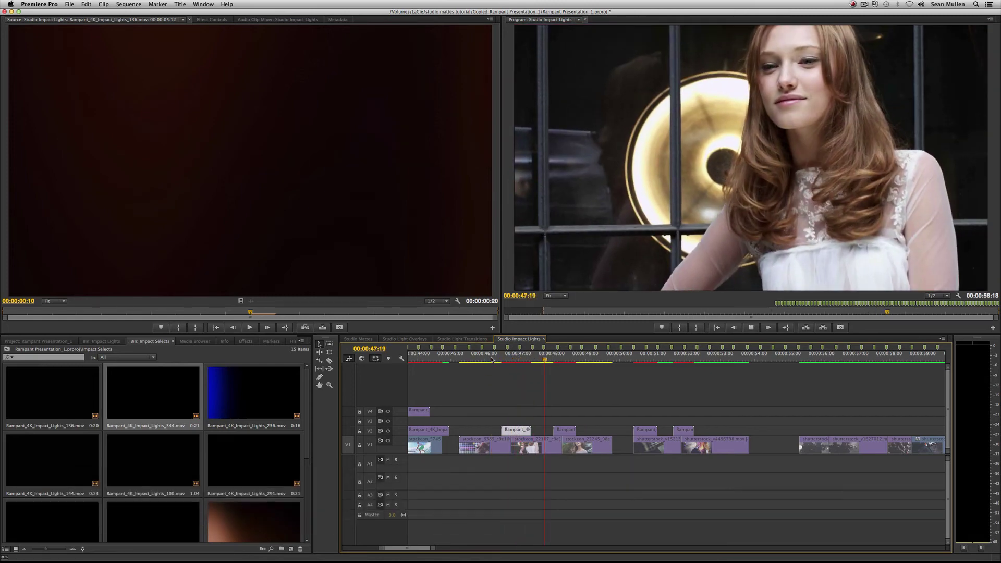
key(space)
click(491, 357)
key(space)
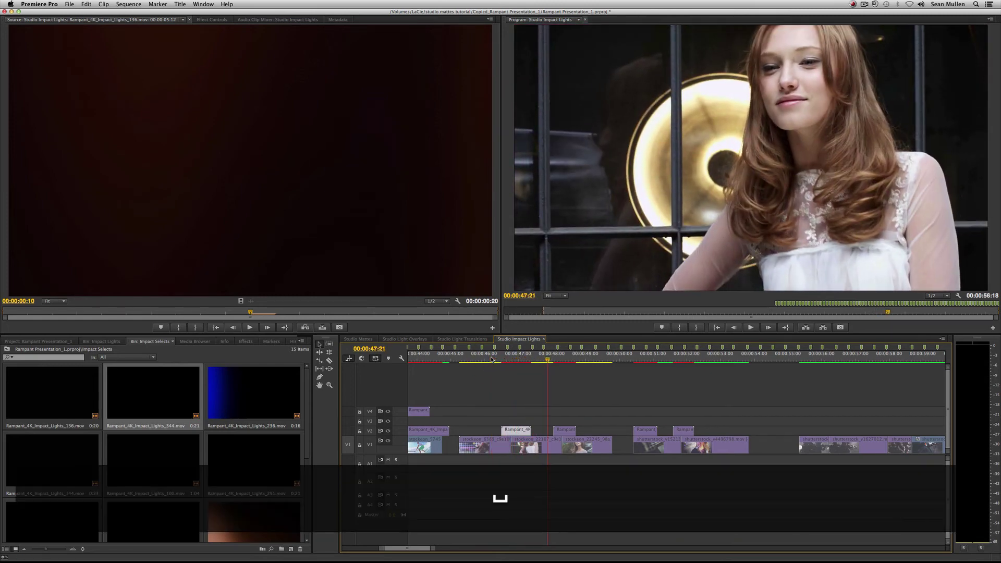
Move the Impact Lights 344 clip to the start of the makeup shot on V2 and play the beauty edit.
click(476, 359)
drag(515, 431, 476, 426)
click(457, 358)
key(space)
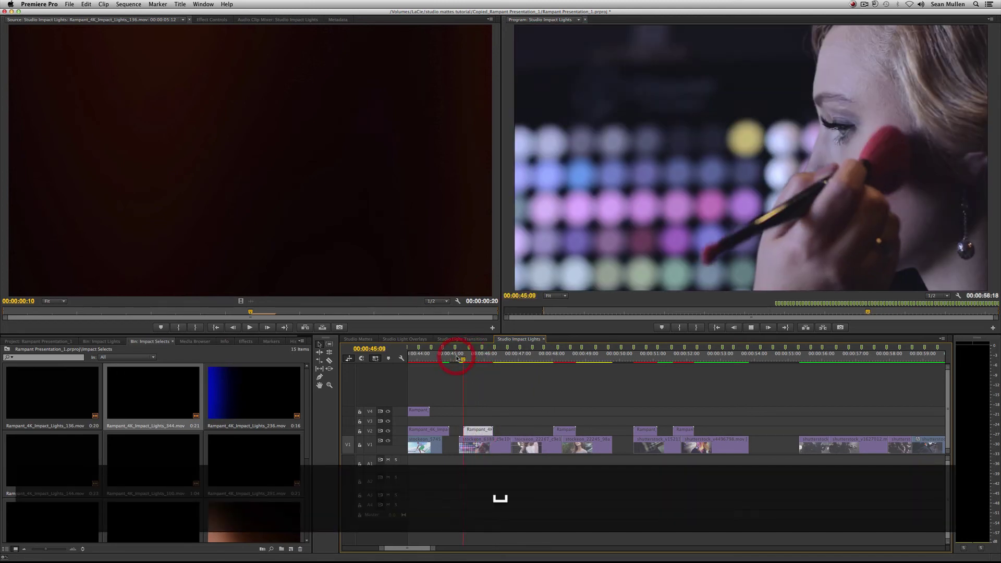
key(space)
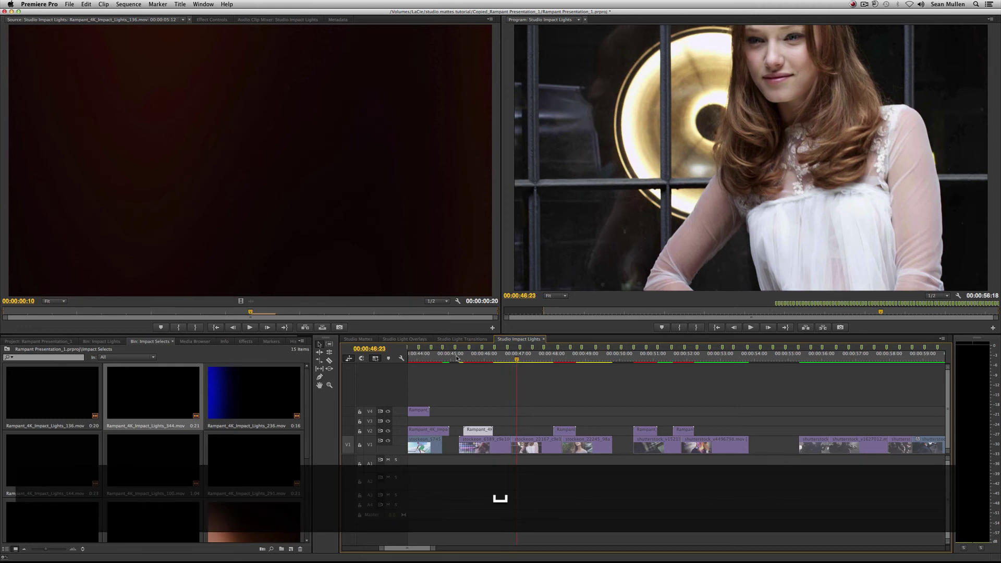
key(space)
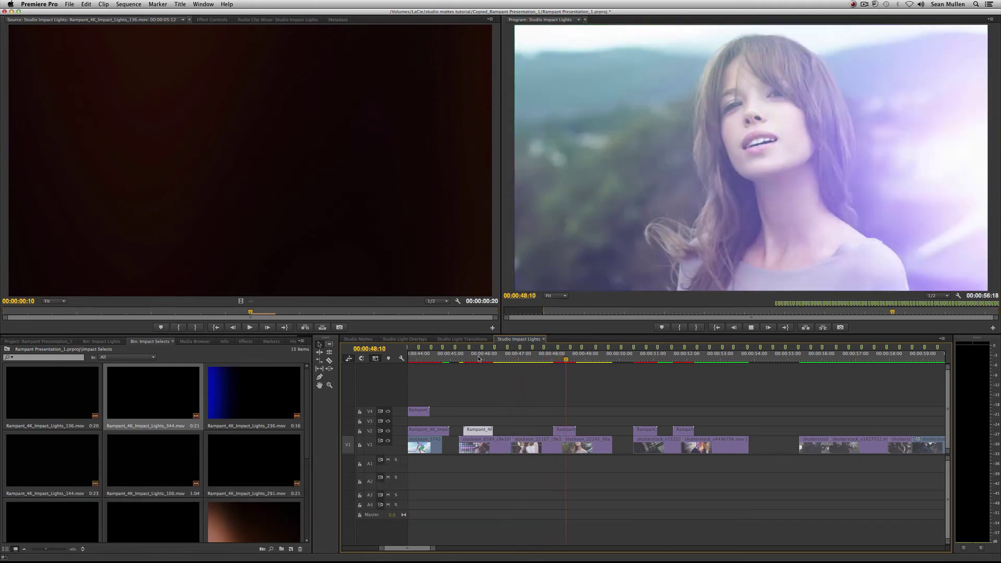
key(space)
Play the SWAT team edit from around 00:00:55:22.
drag(383, 547, 406, 549)
mouse_move(668, 354)
mouse_down()
mouse_move(719, 355)
mouse_move(664, 350)
mouse_up()
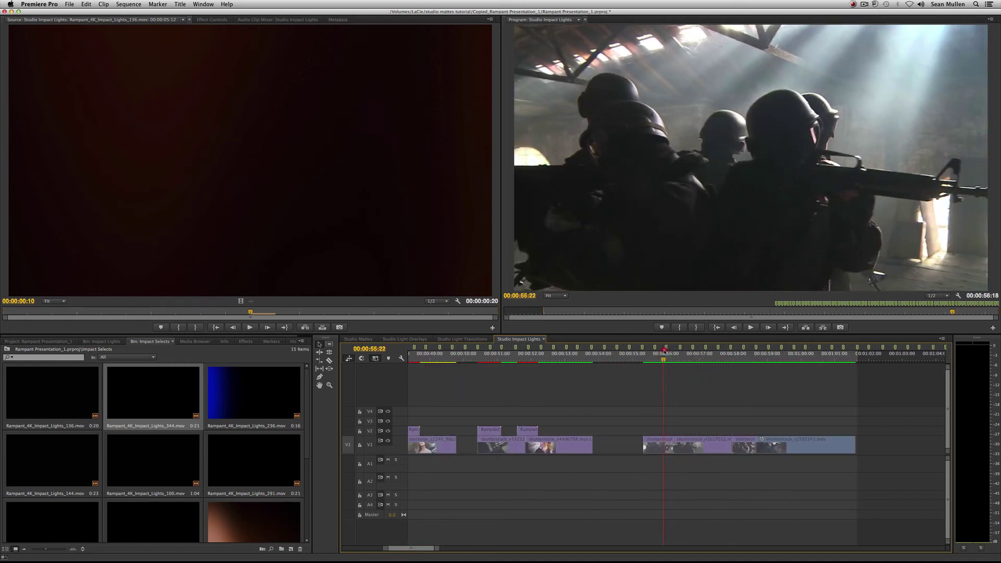
key(space)
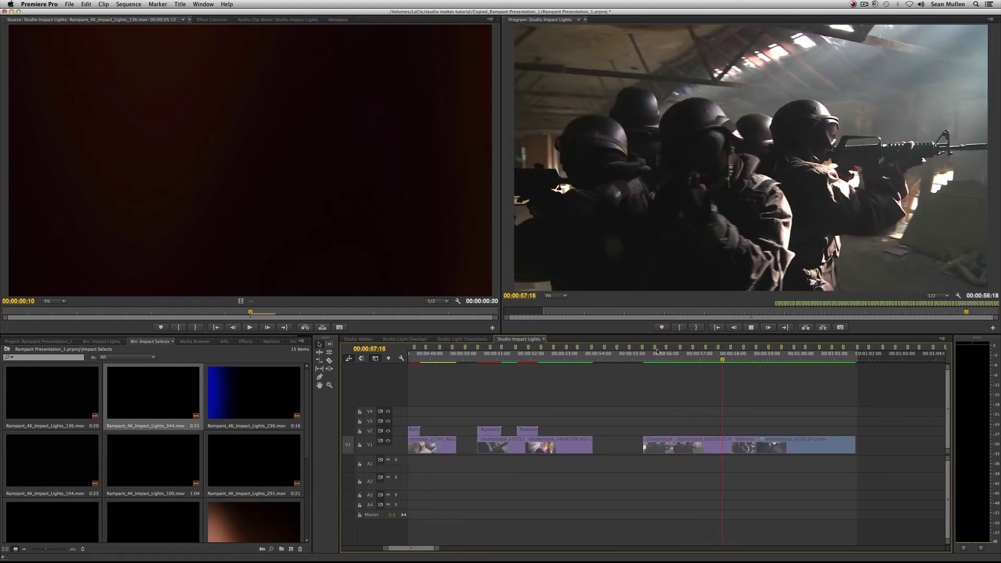
key(space)
Place Rampant_4K_Impact_Lights_158 on V2 at the start of the SWAT team edit and apply Scale to Frame Size.
scroll(181, 500, down, 5)
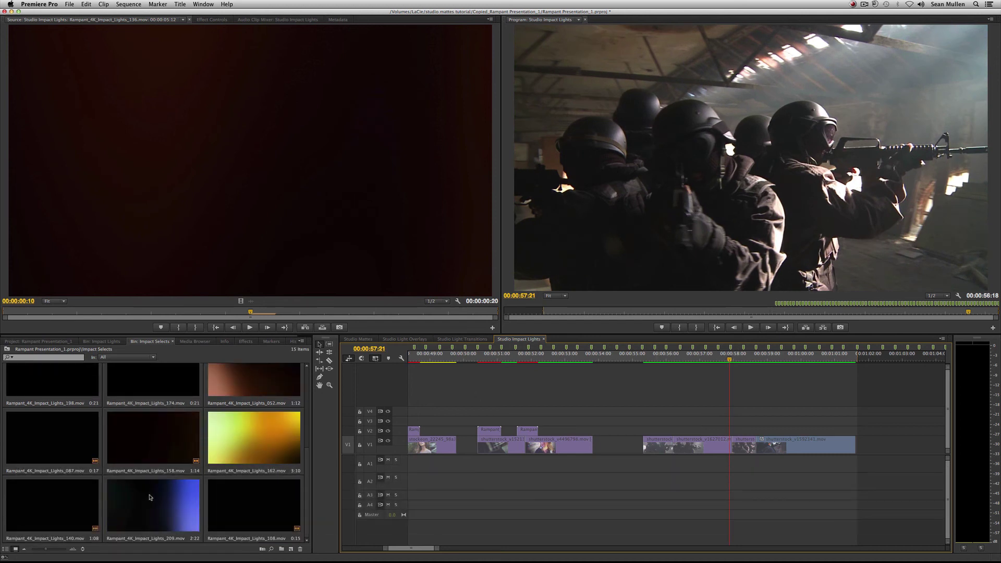
drag(133, 432, 645, 436)
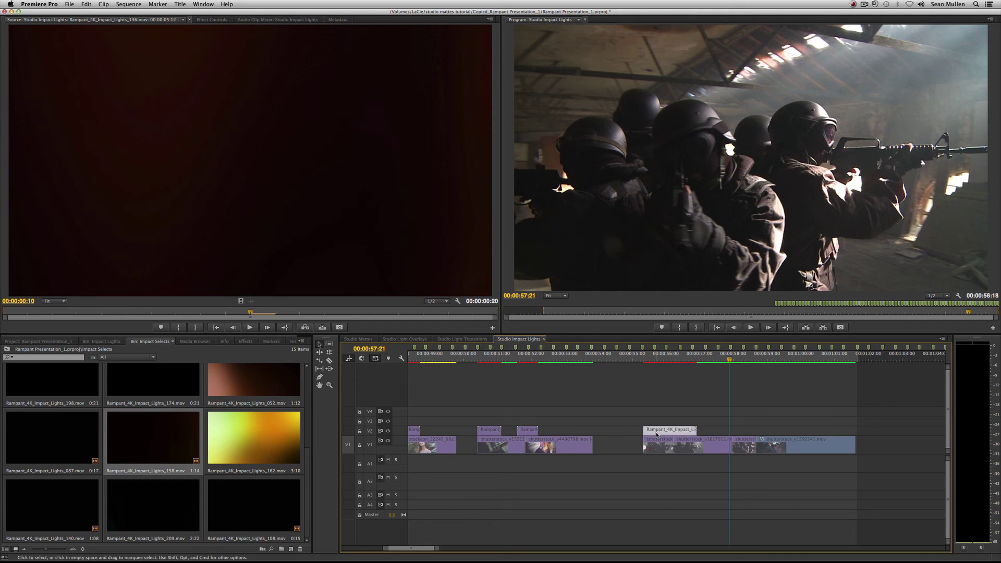
right_click(676, 431)
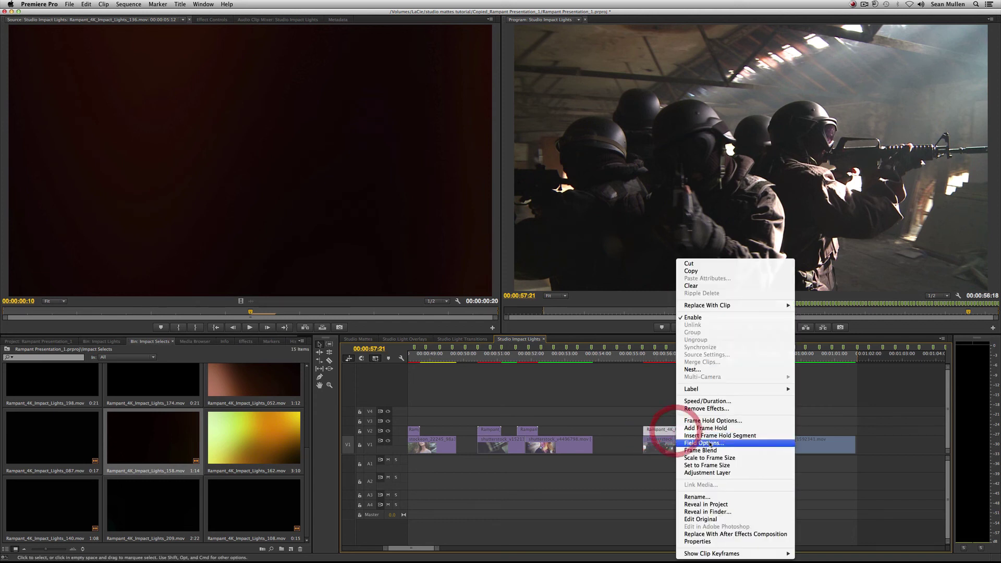
click(712, 459)
Paste the Screen opacity onto the Impact Lights 158 clip and play the start of the SWAT team edit.
click(662, 360)
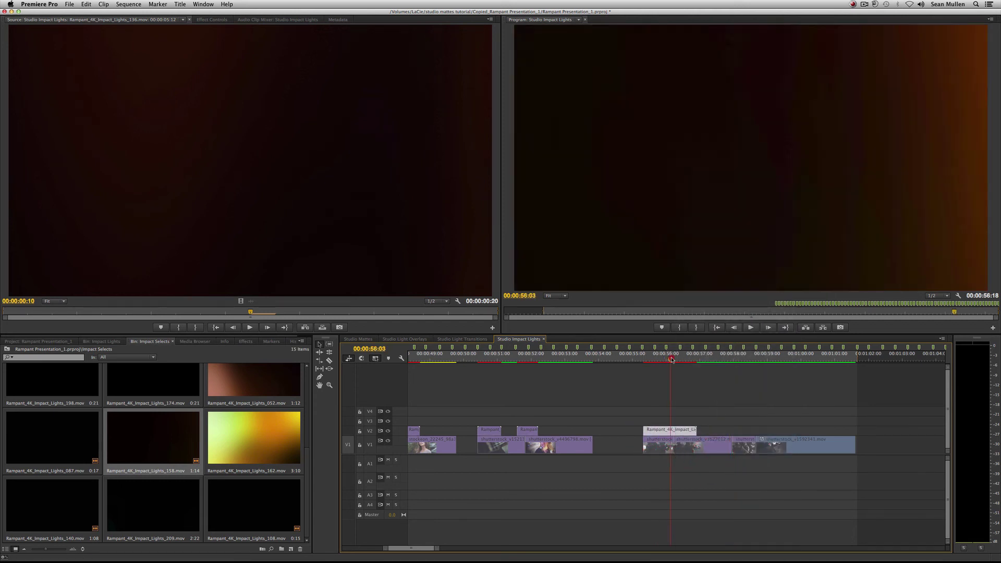
key(cmd+v)
click(645, 356)
key(space)
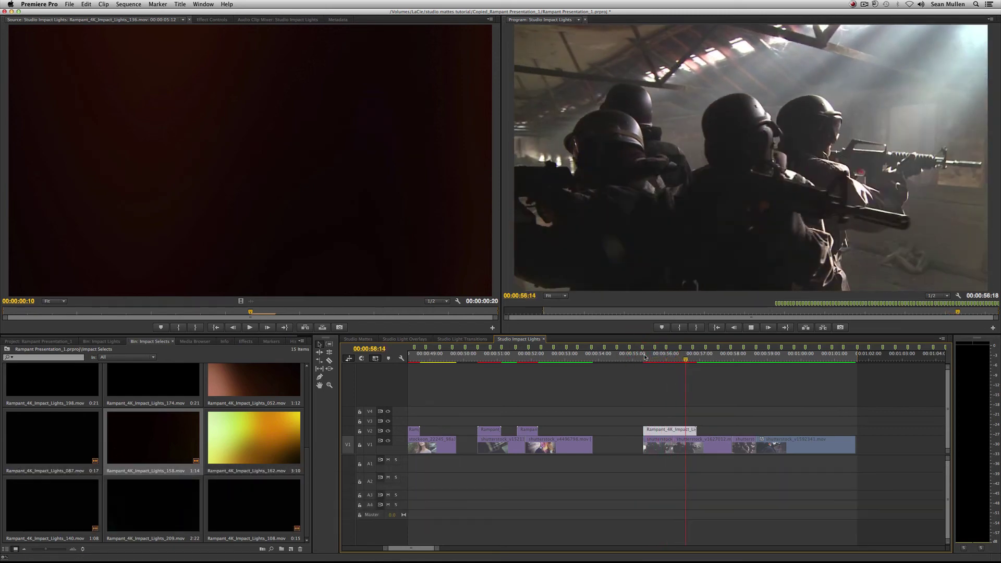
key(space)
Move the Impact Lights 158 clip on V2 to the start of the third SWAT shot around 00:00:58:00 and replay the section.
click(757, 361)
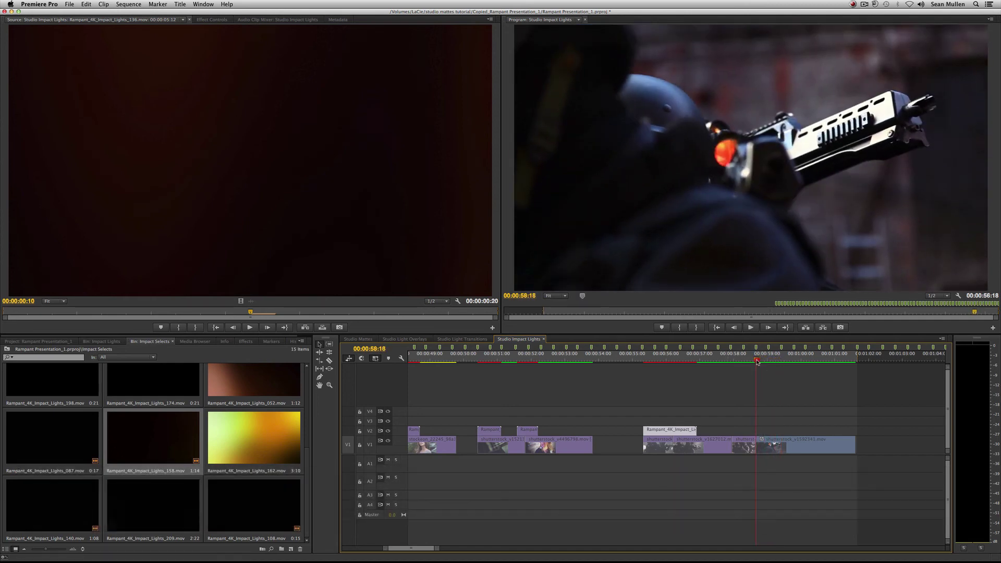
drag(676, 431, 762, 430)
key(space)
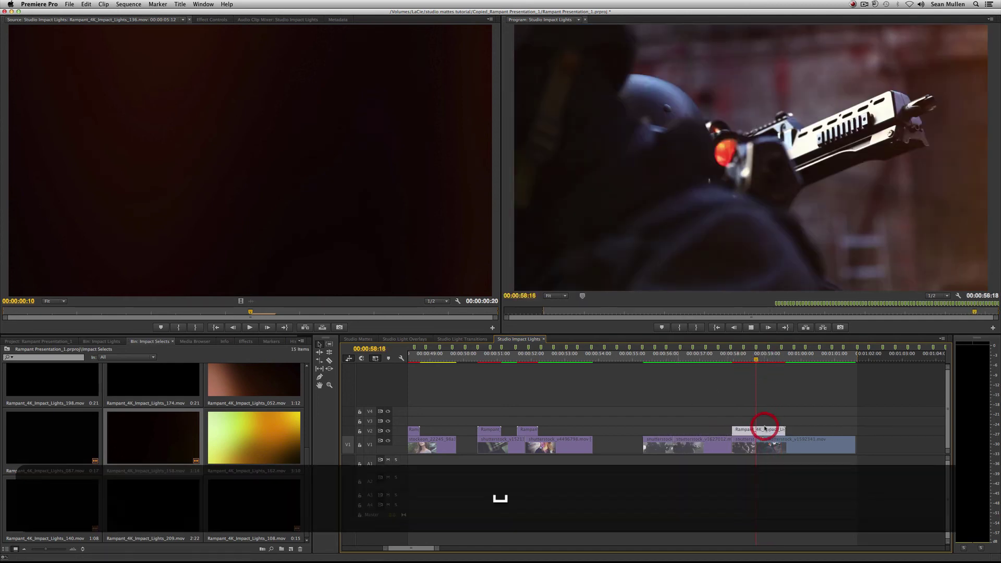
key(space)
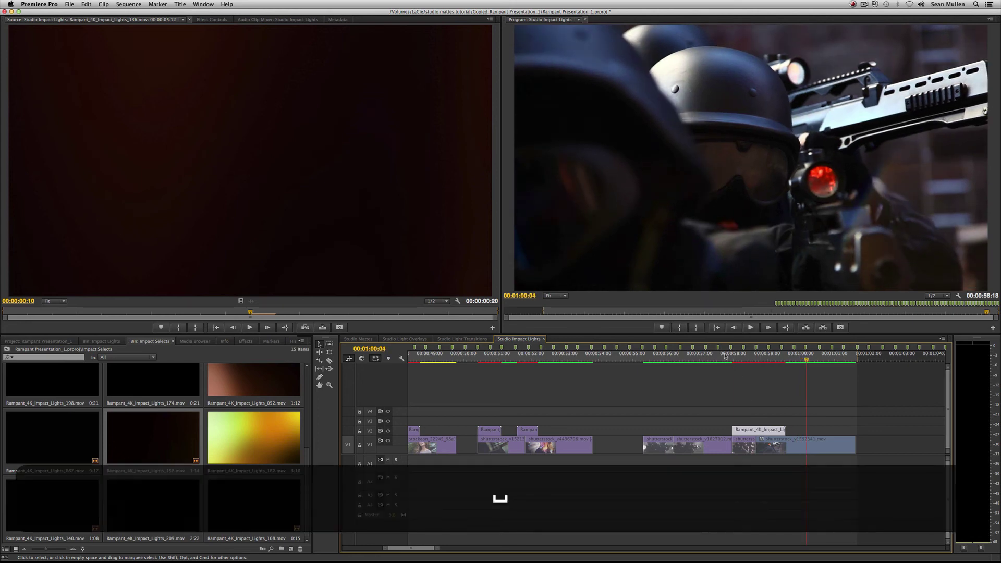
click(725, 354)
key(space)
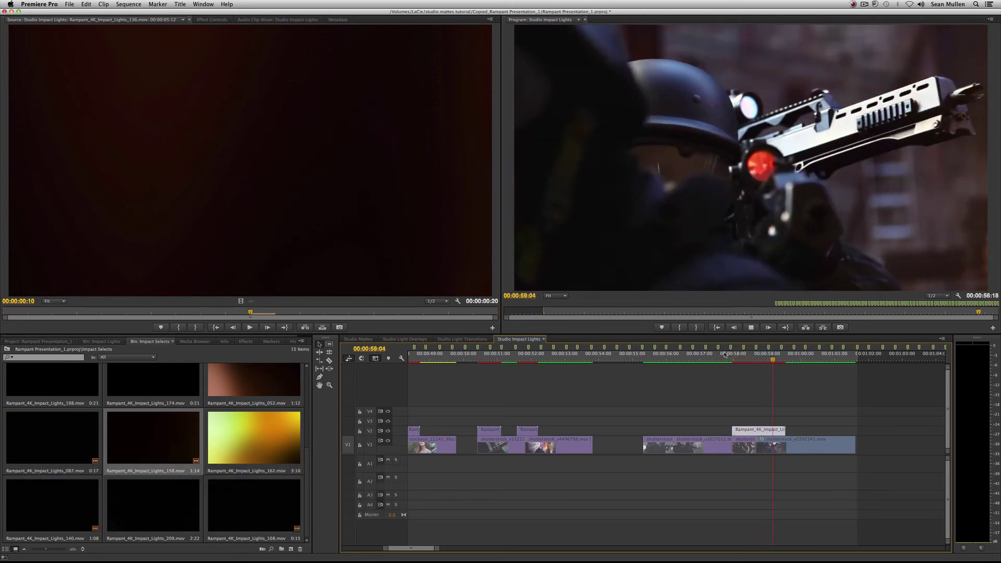
key(space)
click(725, 354)
key(space)
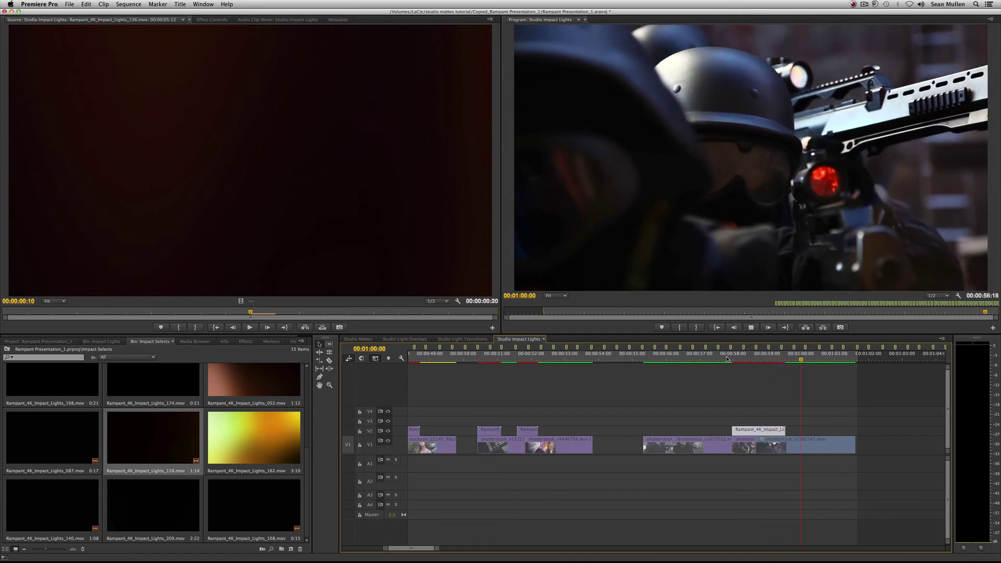
key(space)
click(727, 358)
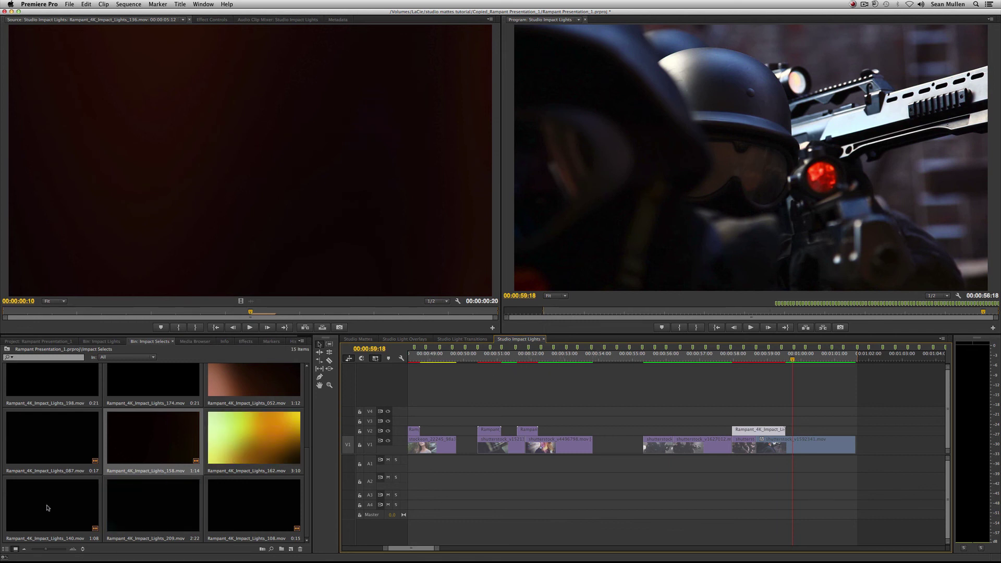
Place Rampant_4K_Impact_Lights_140 on V2 over the cut between the first two SWAT shots and apply Scale to Frame Size.
drag(33, 510, 623, 391)
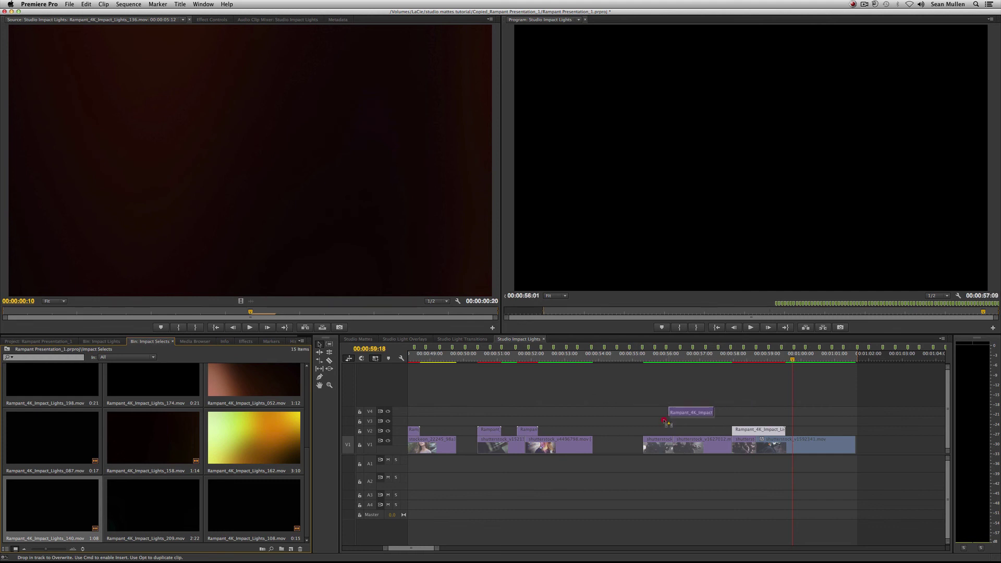
drag(662, 432, 662, 431)
click(673, 357)
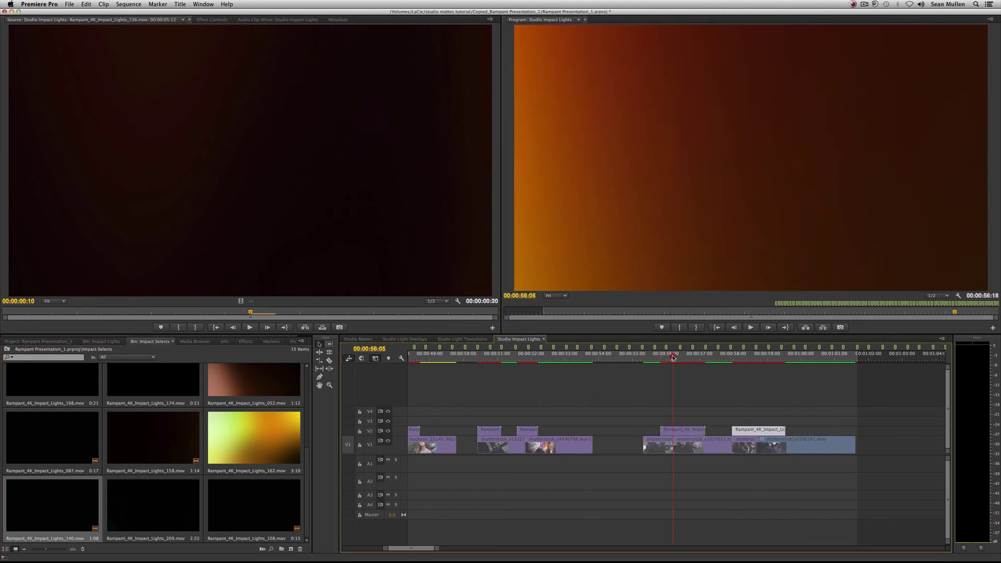
right_click(678, 432)
click(697, 457)
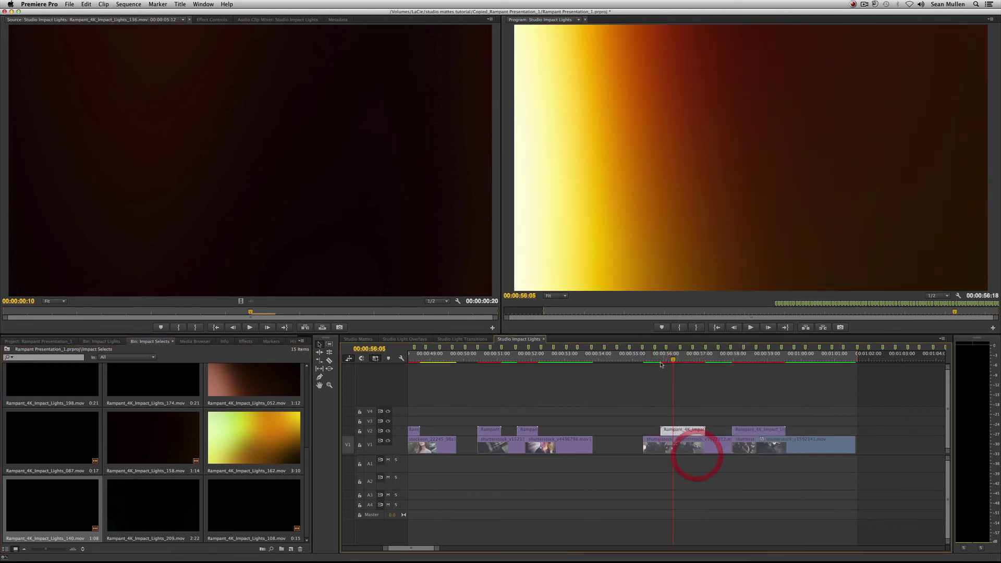
Paste the Screen opacity onto the Impact Lights 140 clip and play the SWAT edit.
key(space)
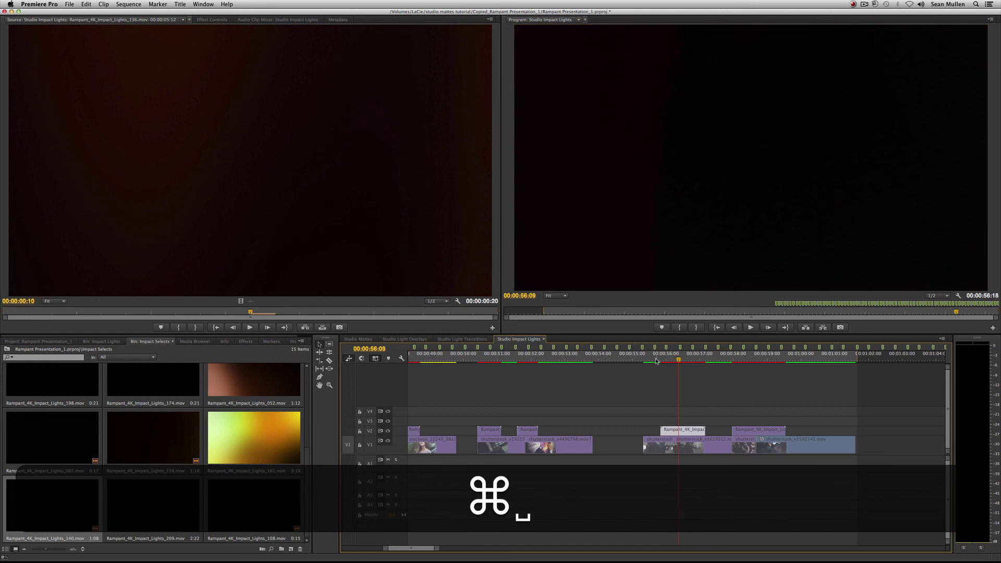
click(652, 353)
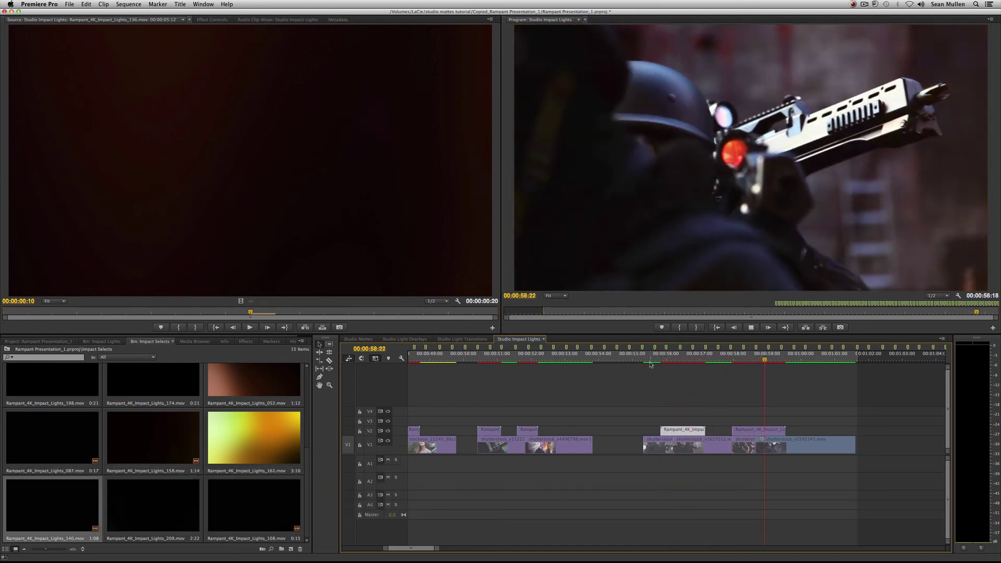
key(space)
Move the Impact Lights 140 clip on V2 to the end of the last SWAT shot and play the ending.
drag(678, 430, 809, 430)
key(space)
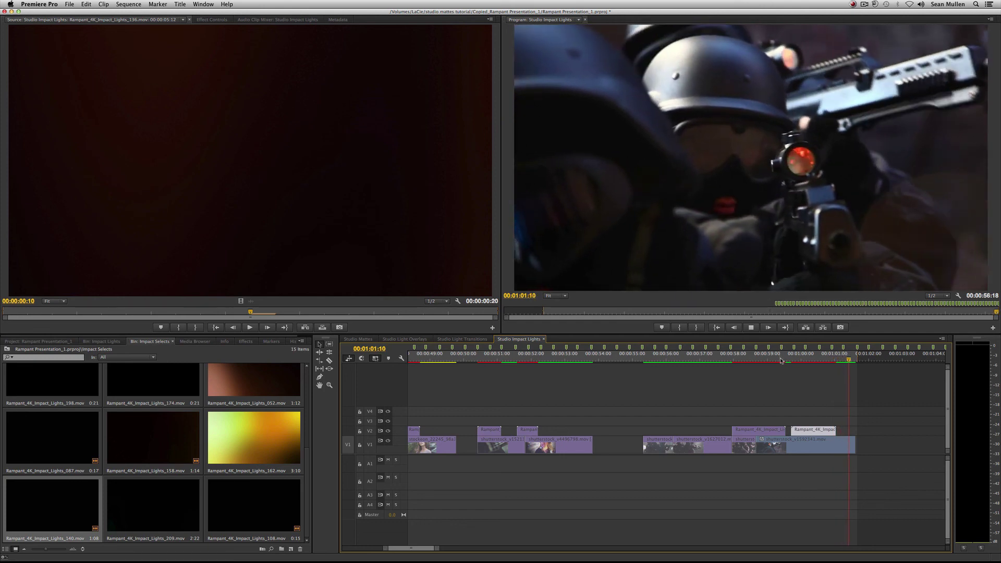
key(space)
drag(808, 425, 834, 433)
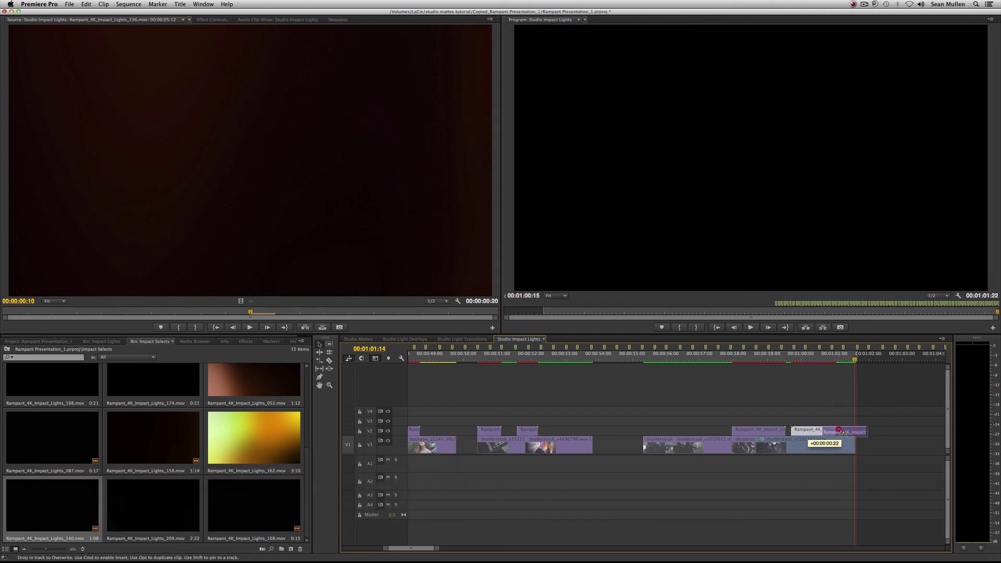
click(808, 357)
key(space)
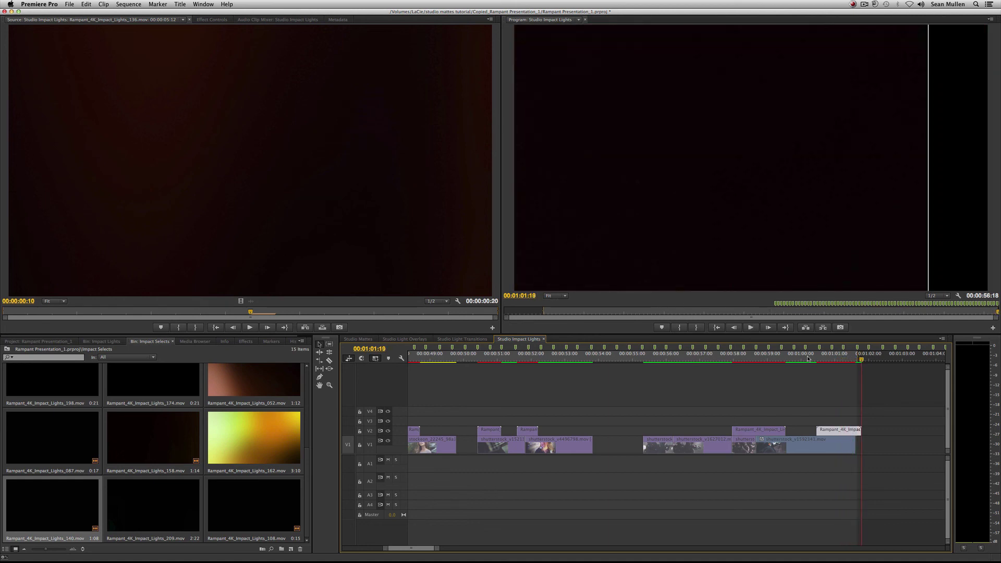
key(space)
Return to the beginning of the sequence and play it from just before the SportsCentral edit.
click(584, 356)
key(space)
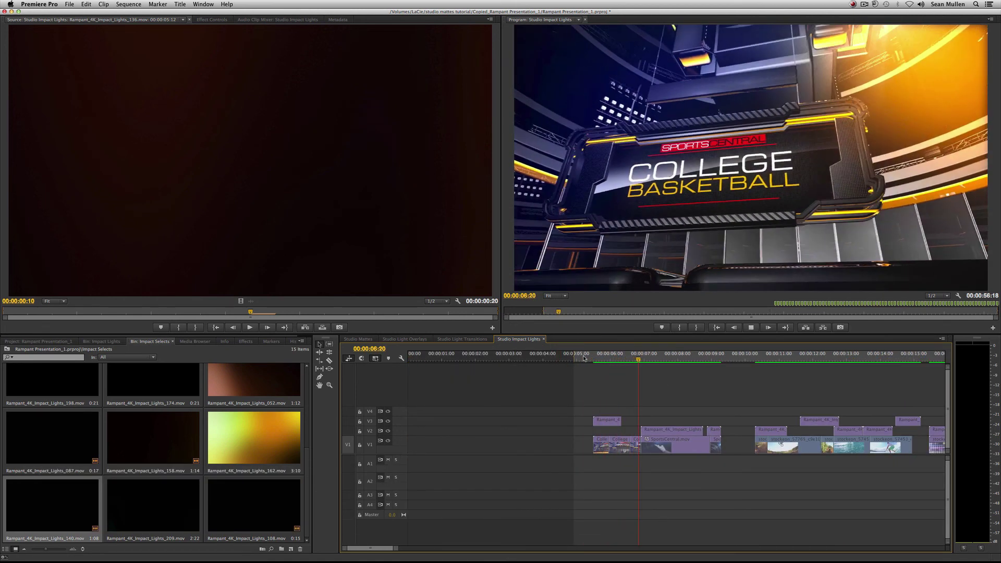